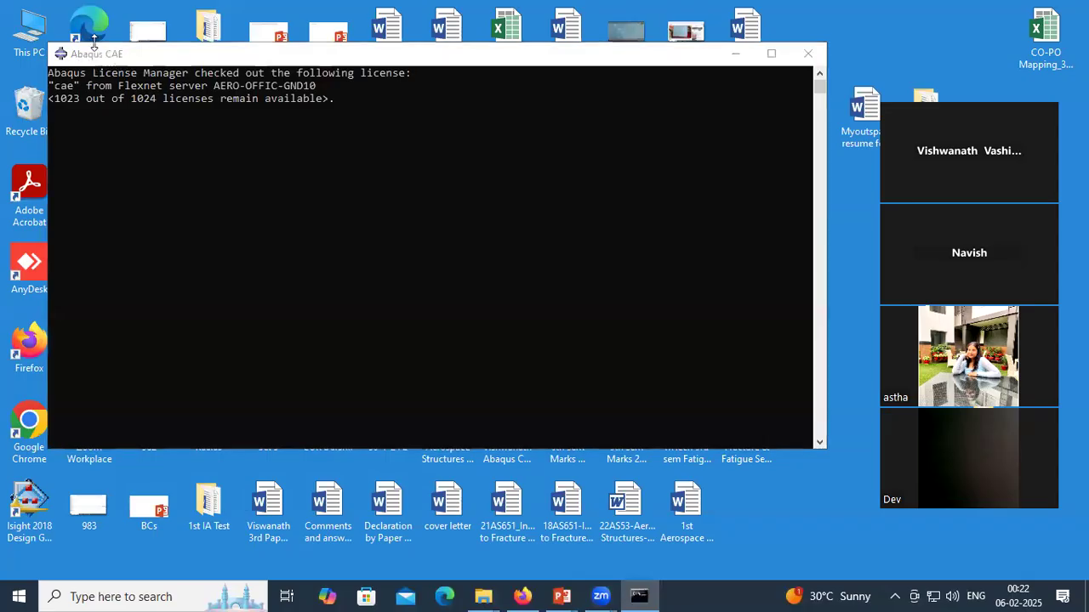
Step: Create a new model database with a Standard/Explicit model
drag(141, 49, 276, 62)
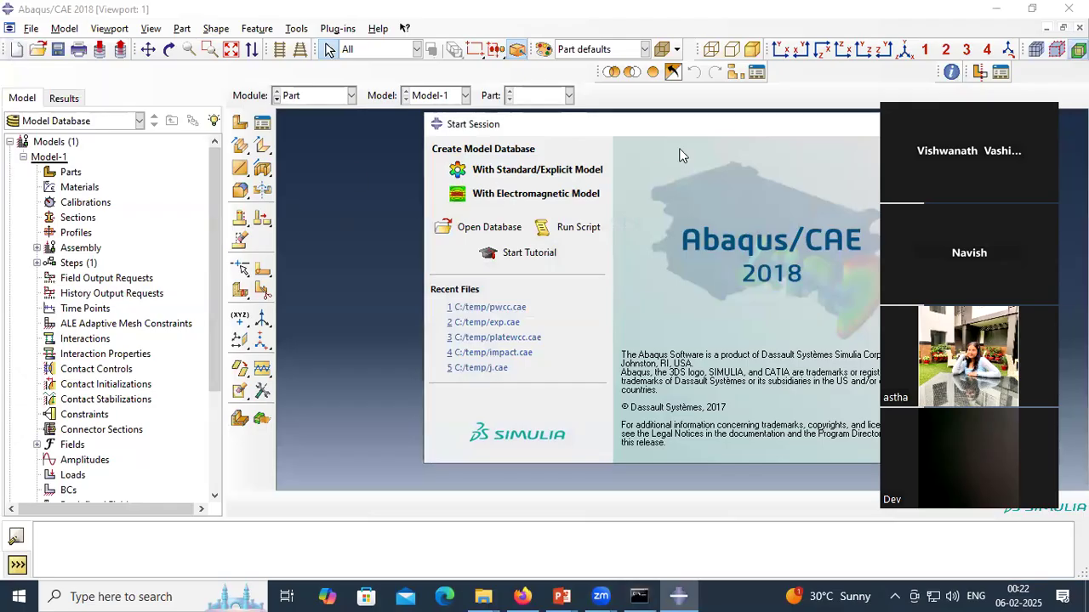
click(524, 171)
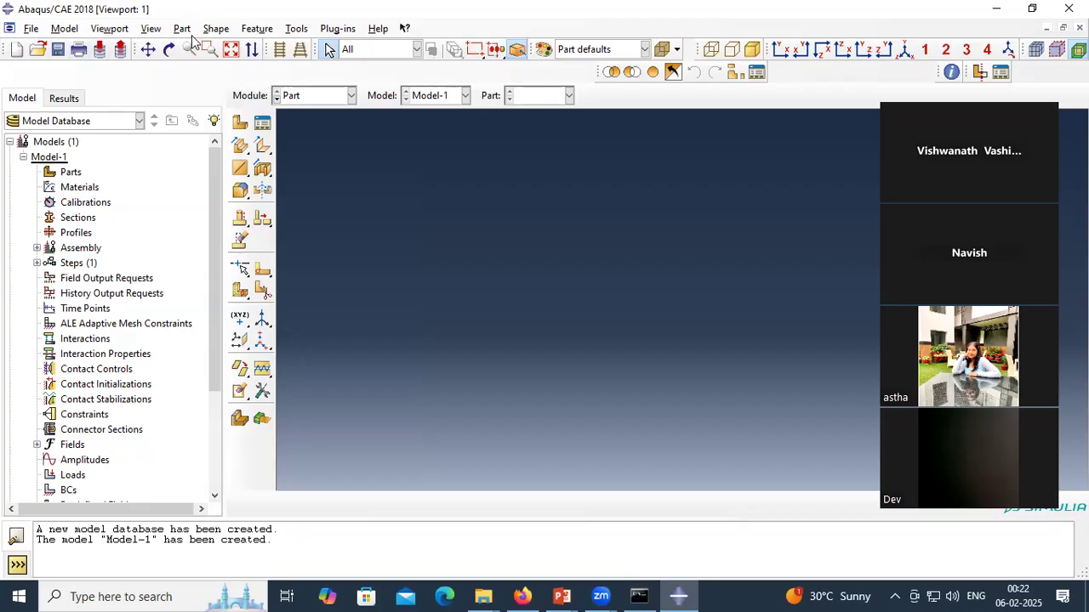
click(319, 98)
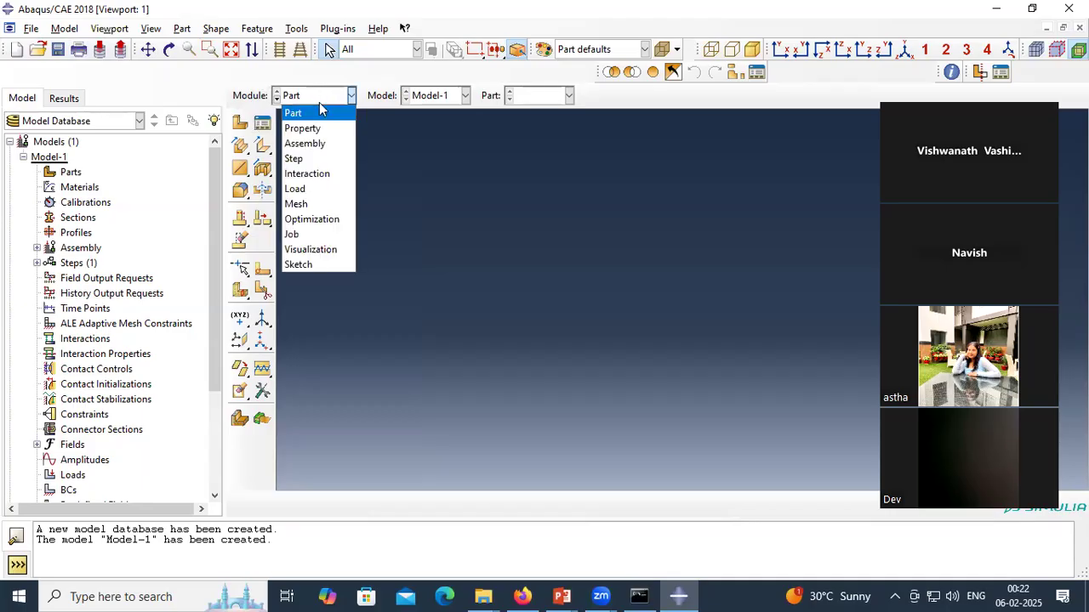
click(321, 96)
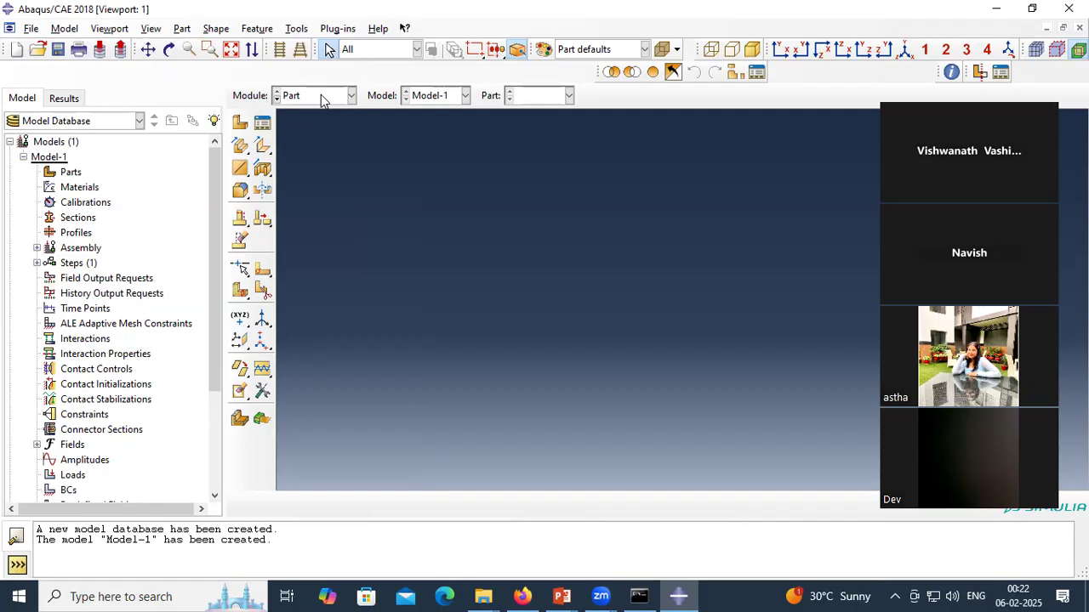
click(321, 97)
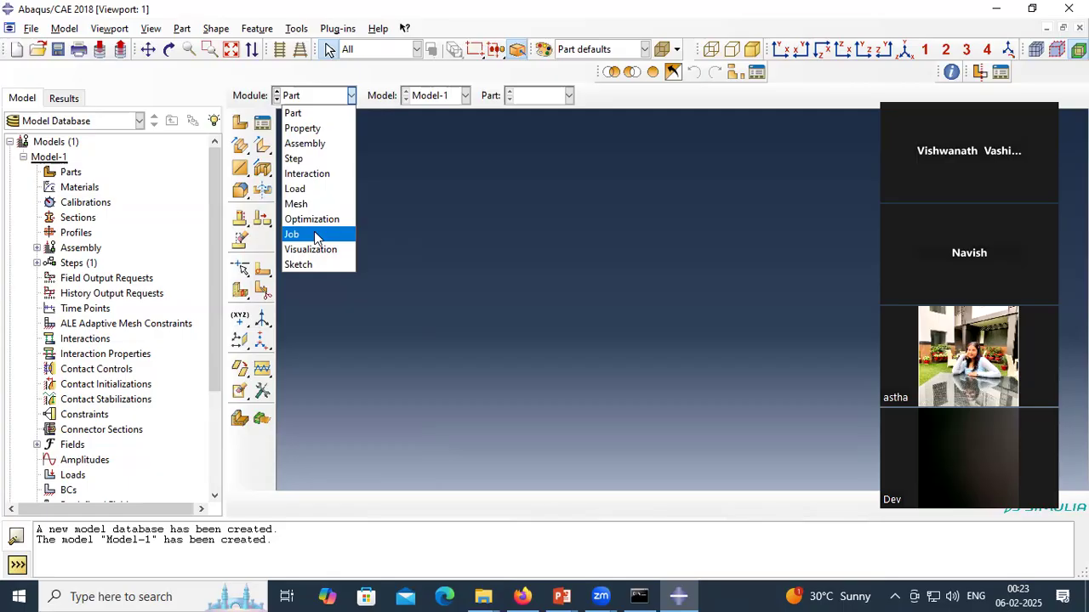
click(313, 114)
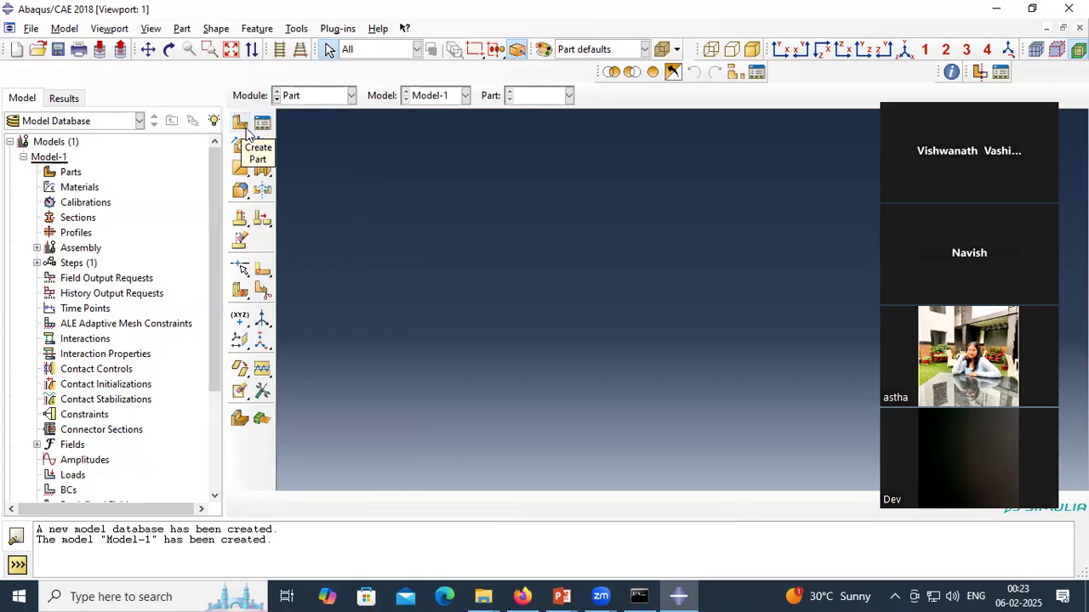
click(298, 96)
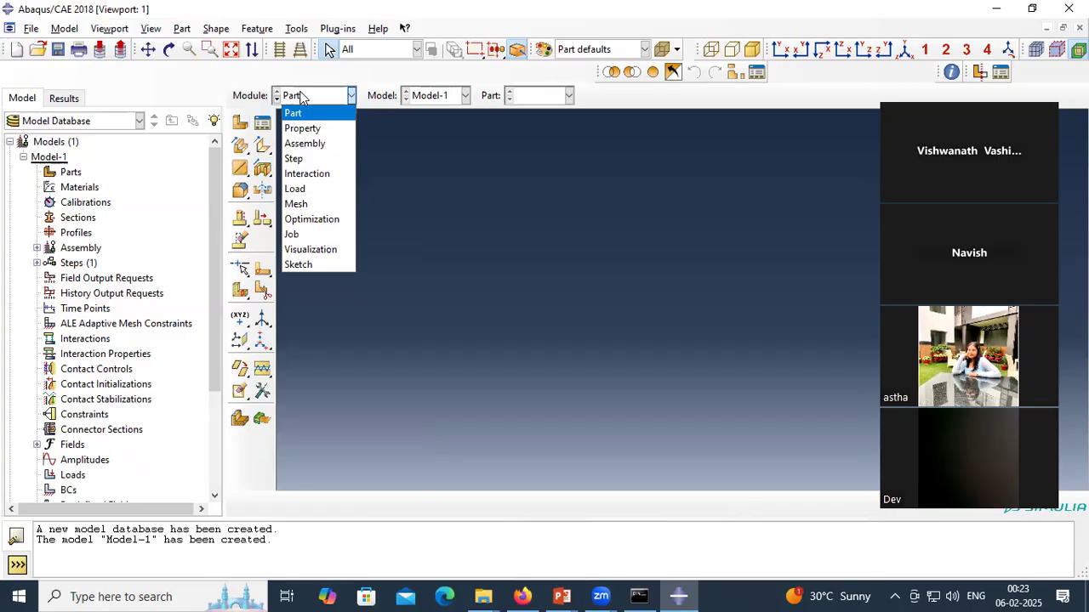
click(299, 98)
Step: Create a 2D planar deformable shell part with an approximate size of 300
click(242, 123)
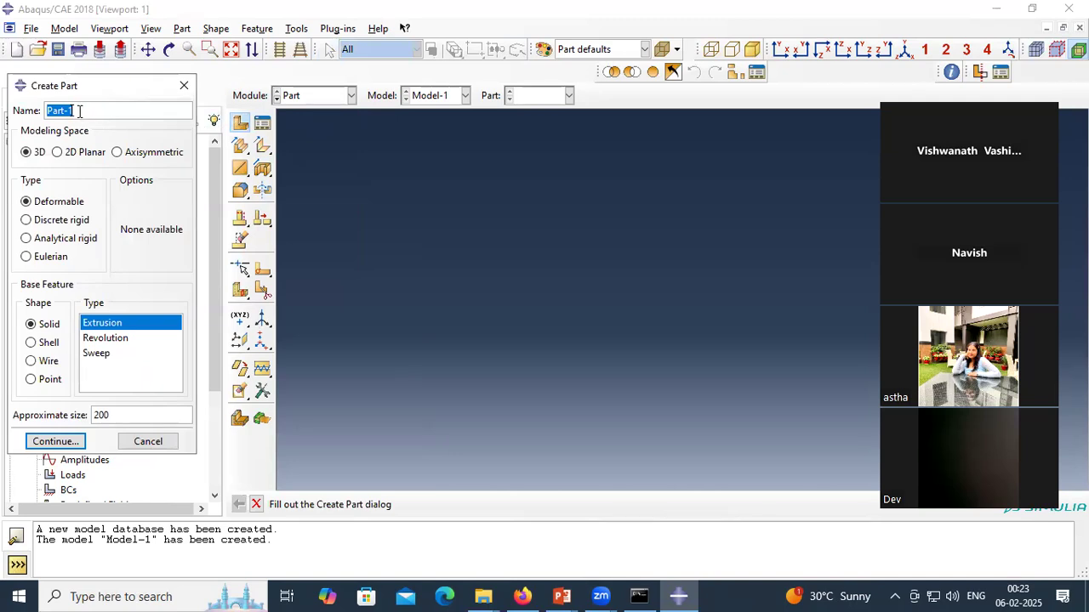
click(59, 152)
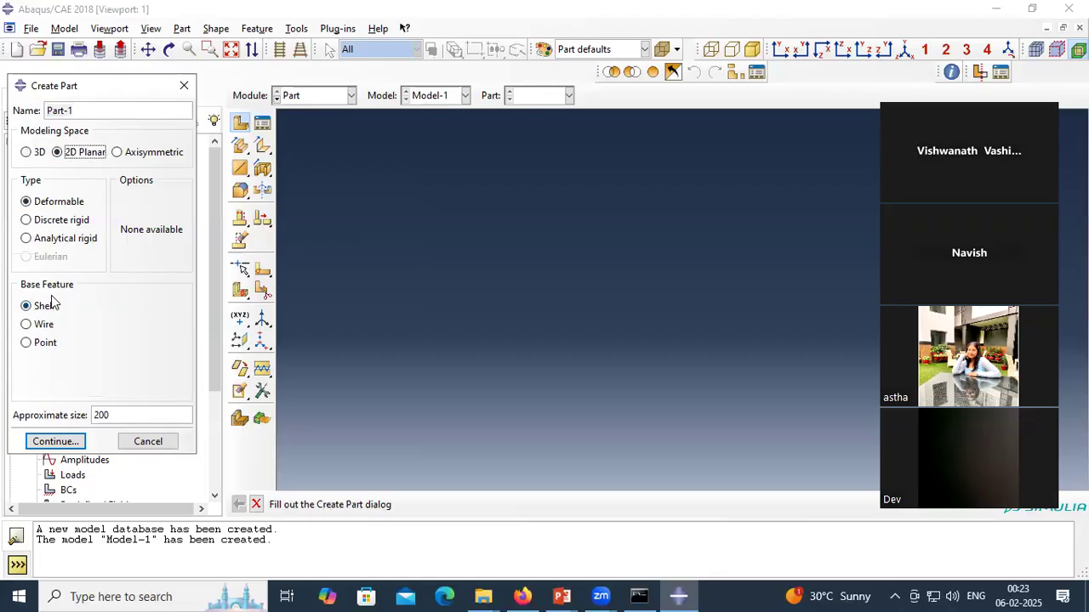
drag(118, 416, 89, 417)
text(300)
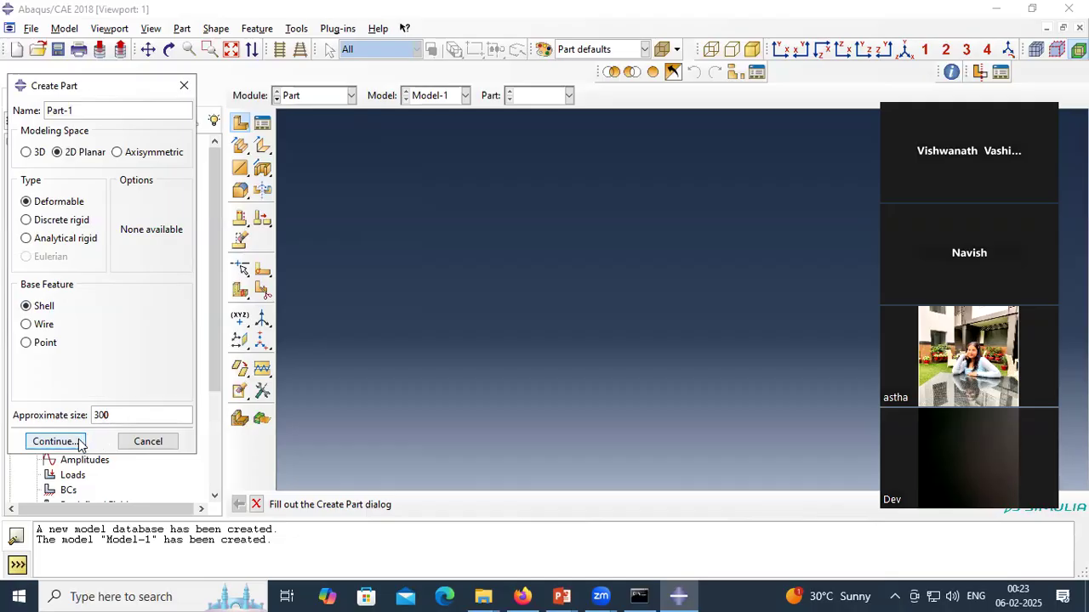
click(72, 443)
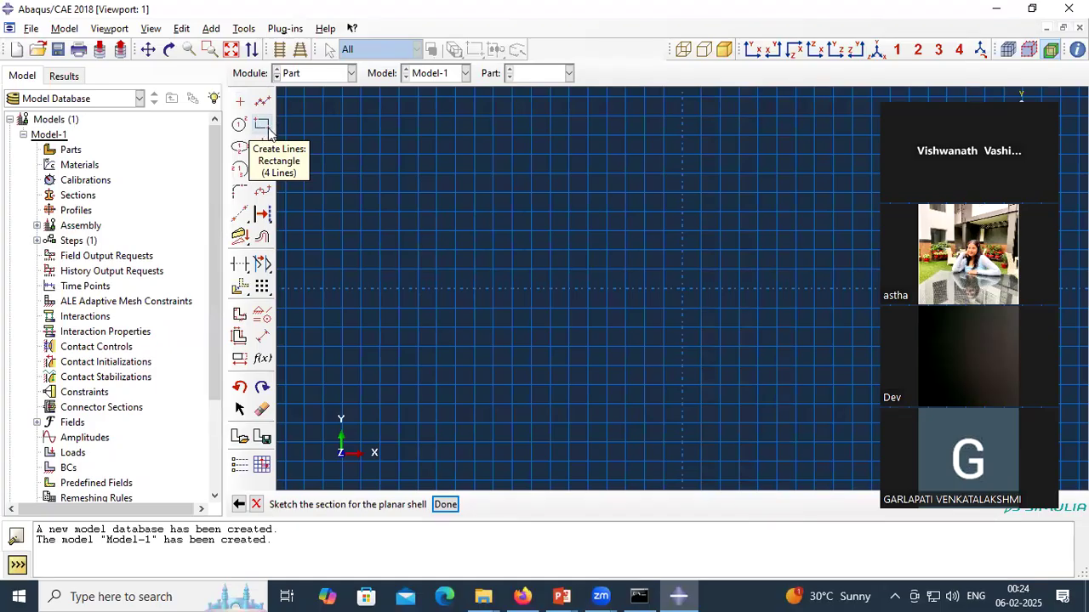
Step: Sketch a rectangle from corner 0,0 to corner 150,200 and finish the section to form the plate
click(264, 130)
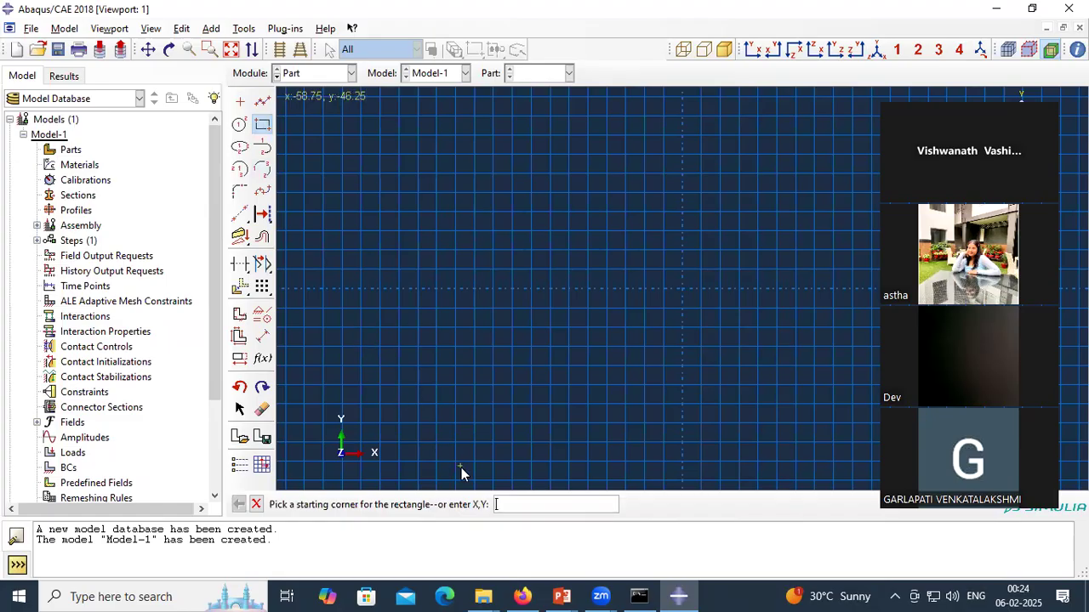
click(518, 504)
text(0,0)
key(Return)
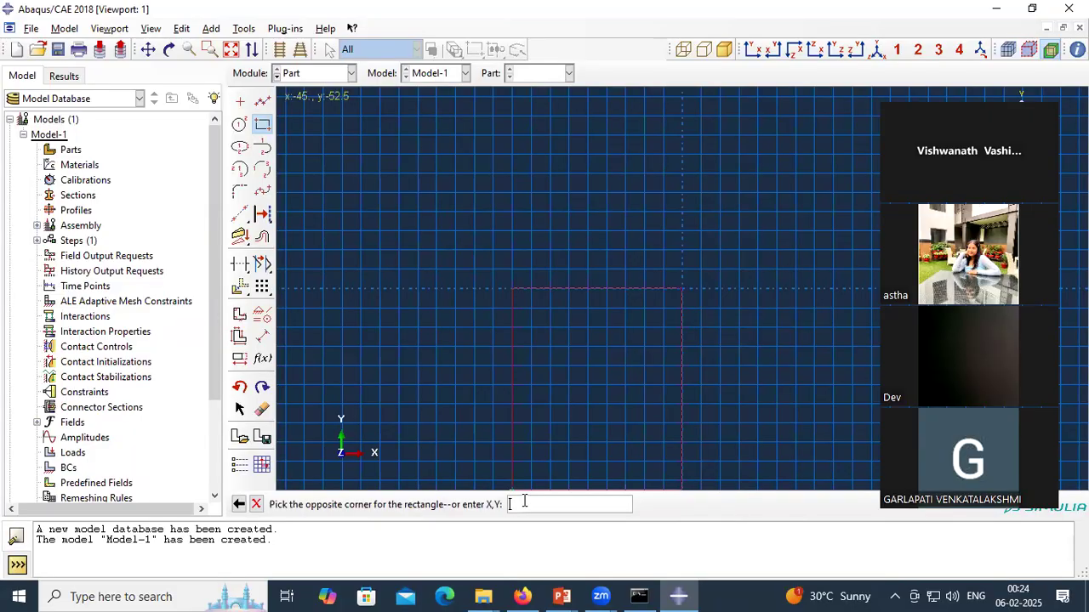
text(150,200)
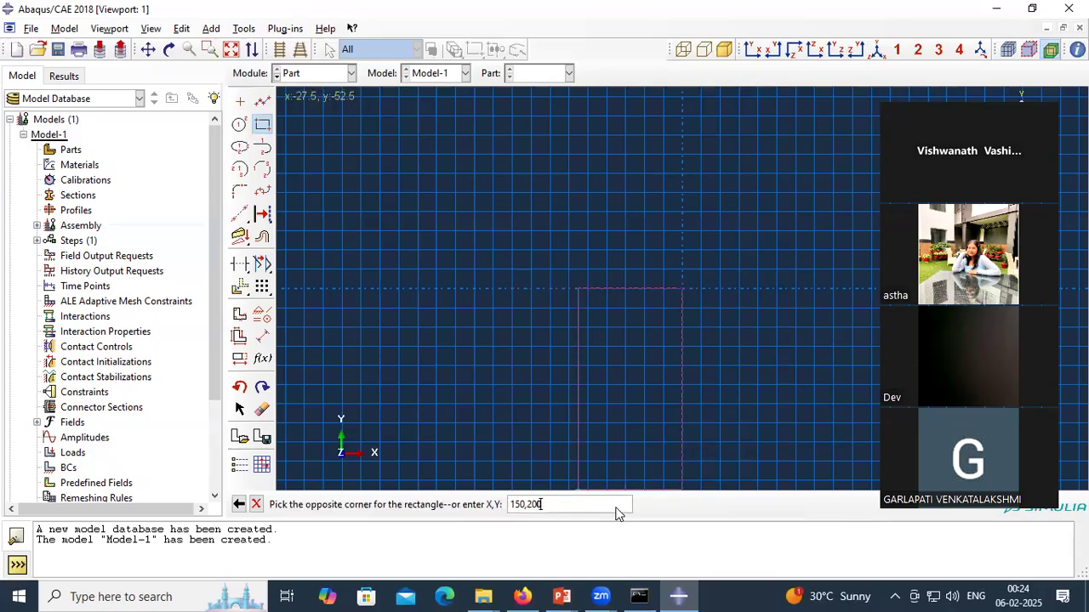
key(Return)
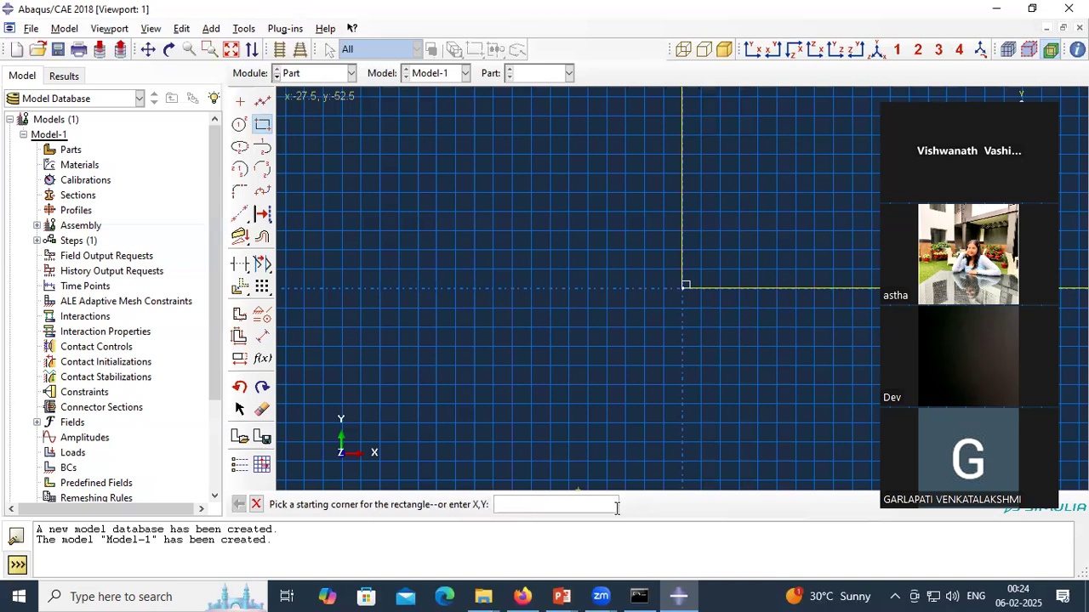
click(256, 504)
click(455, 506)
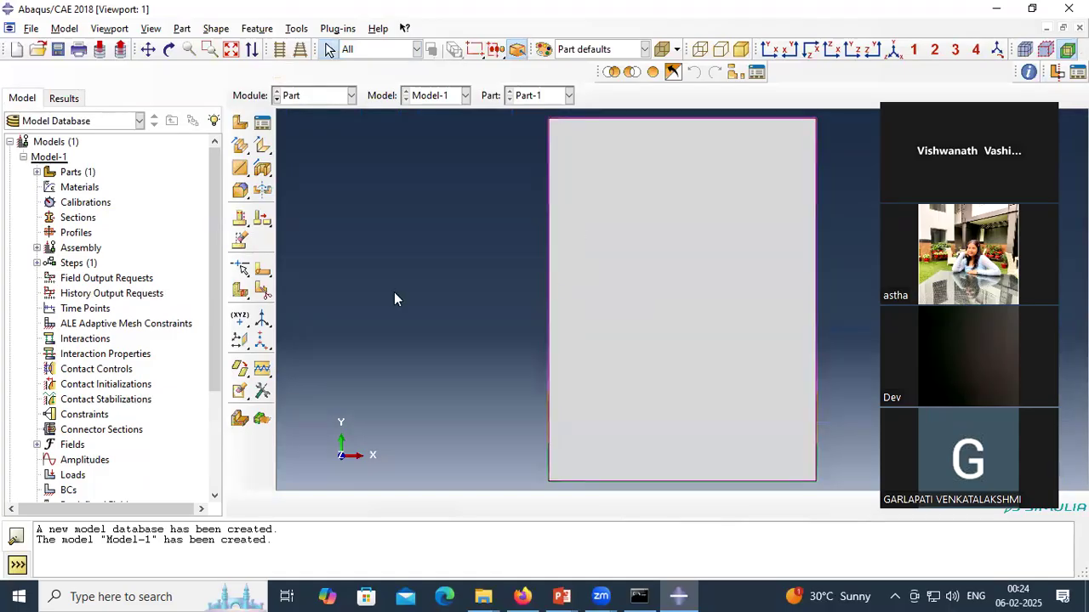
Step: Start a face partition sketch on the plate and draw a horizontal crack line from about (-18.75, 0) to (18.75, 0)
click(263, 269)
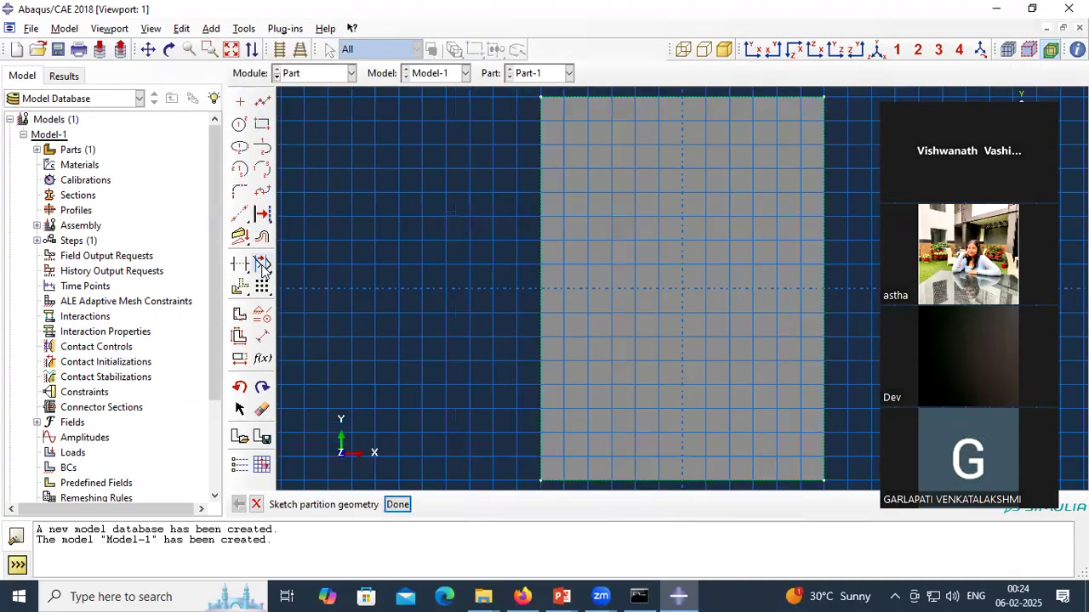
click(263, 104)
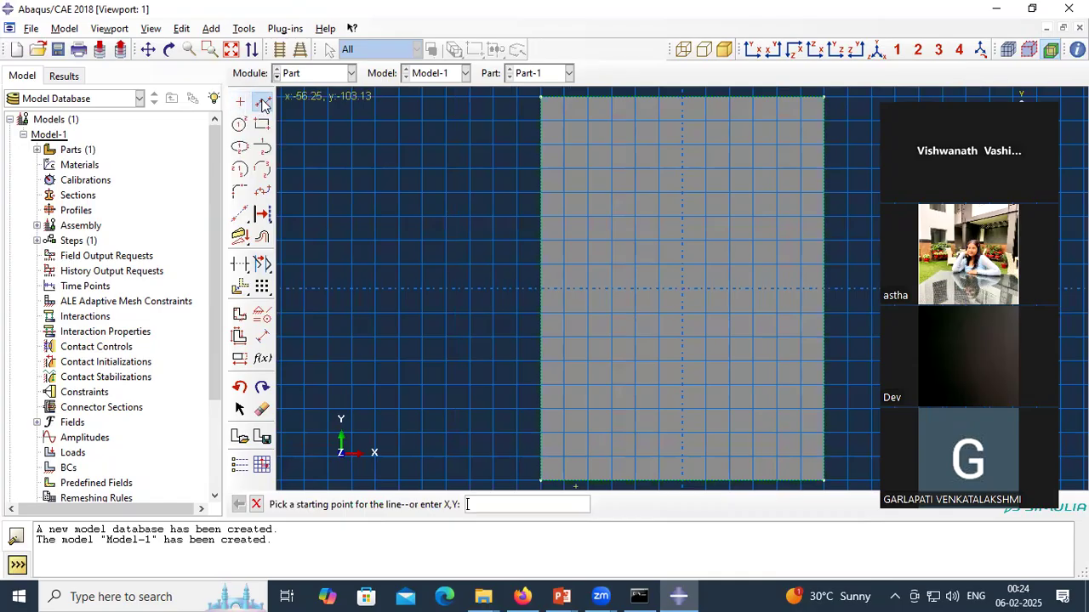
click(263, 102)
click(263, 102)
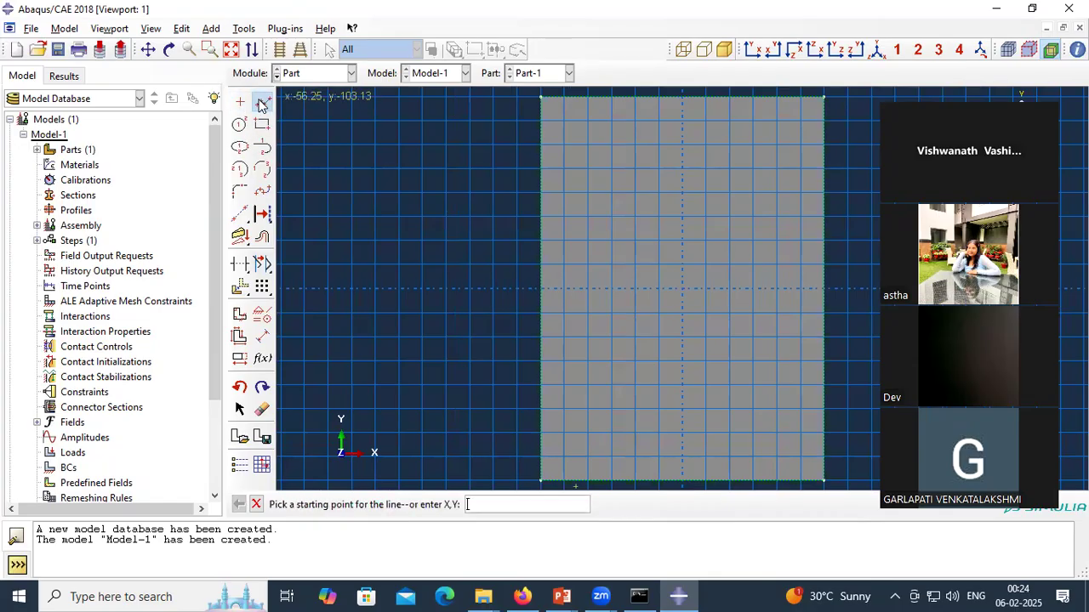
click(648, 289)
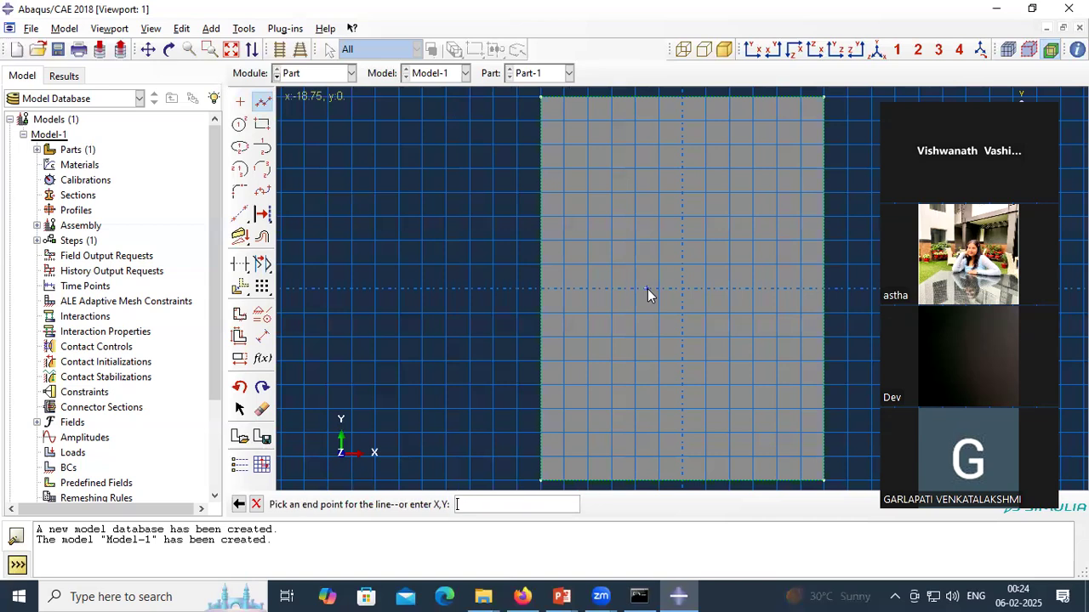
click(719, 288)
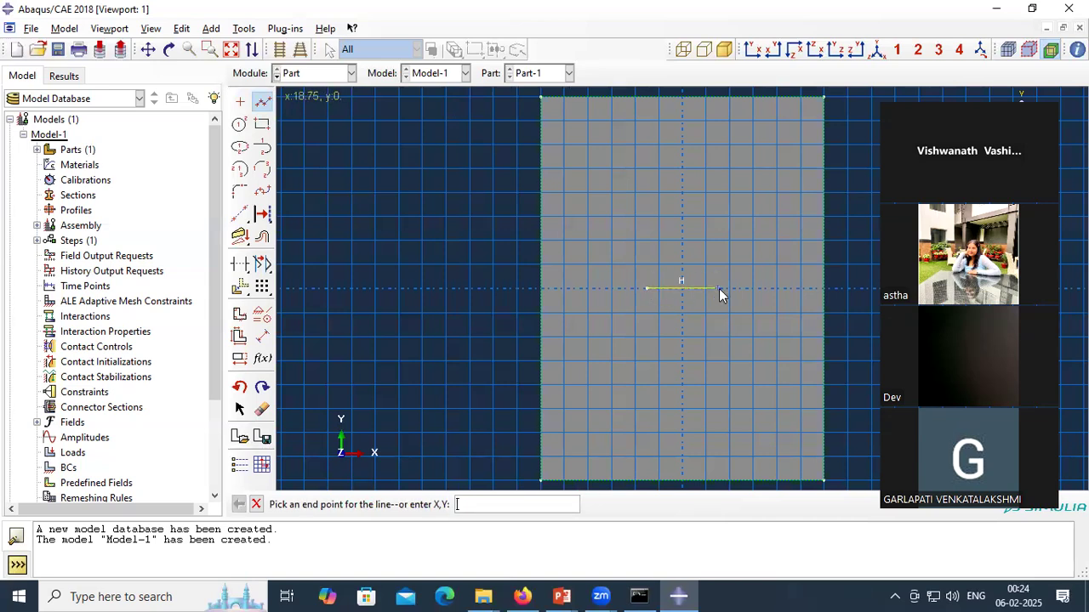
right_click(473, 271)
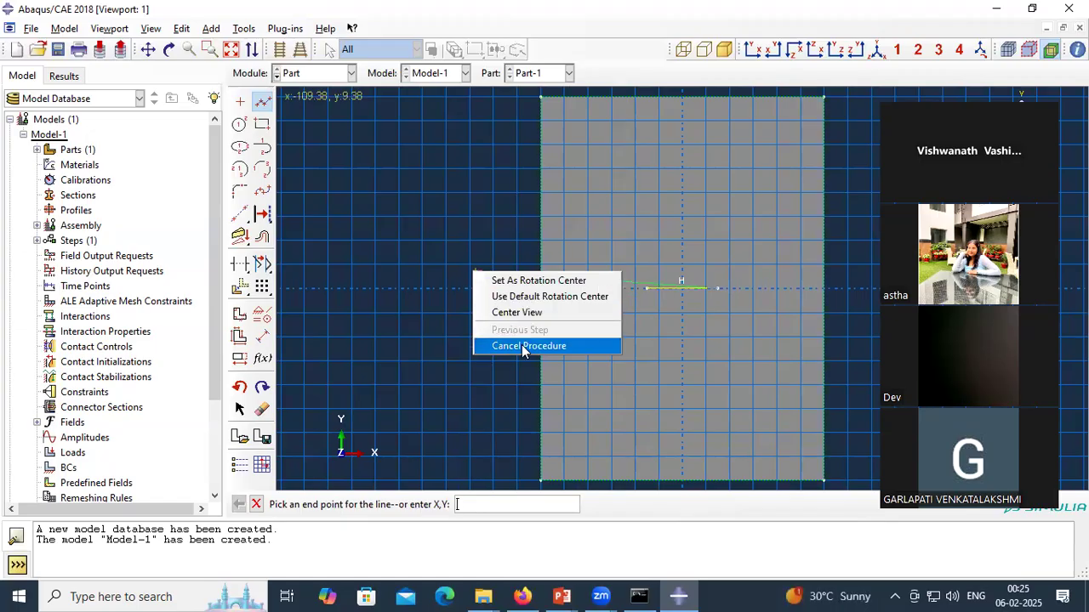
click(525, 345)
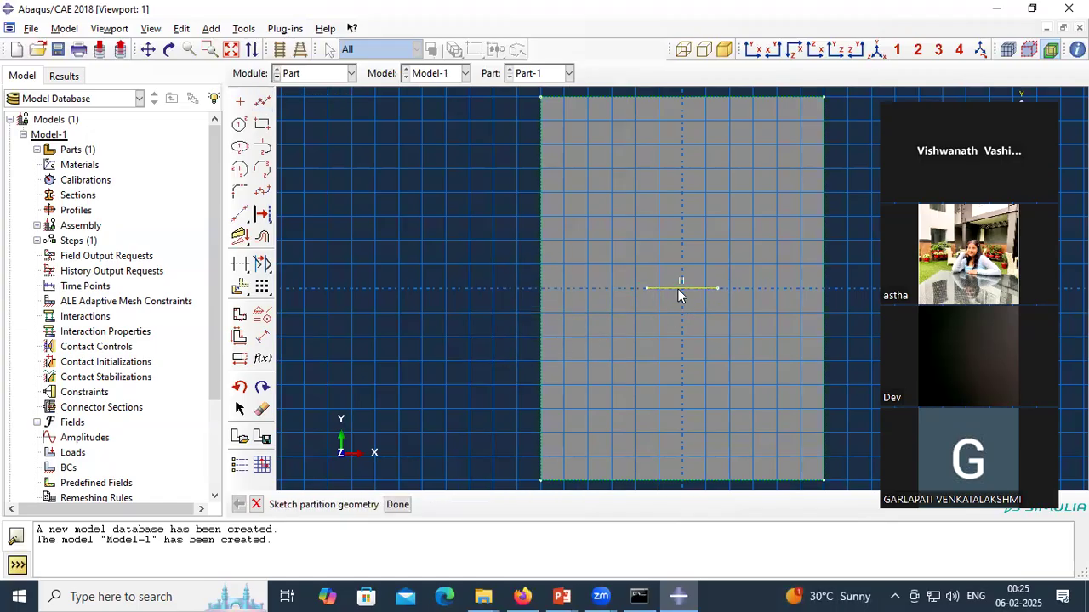
Step: Sketch a circle of radius about 11 centred on the crack line's right end and complete the face partition
click(240, 125)
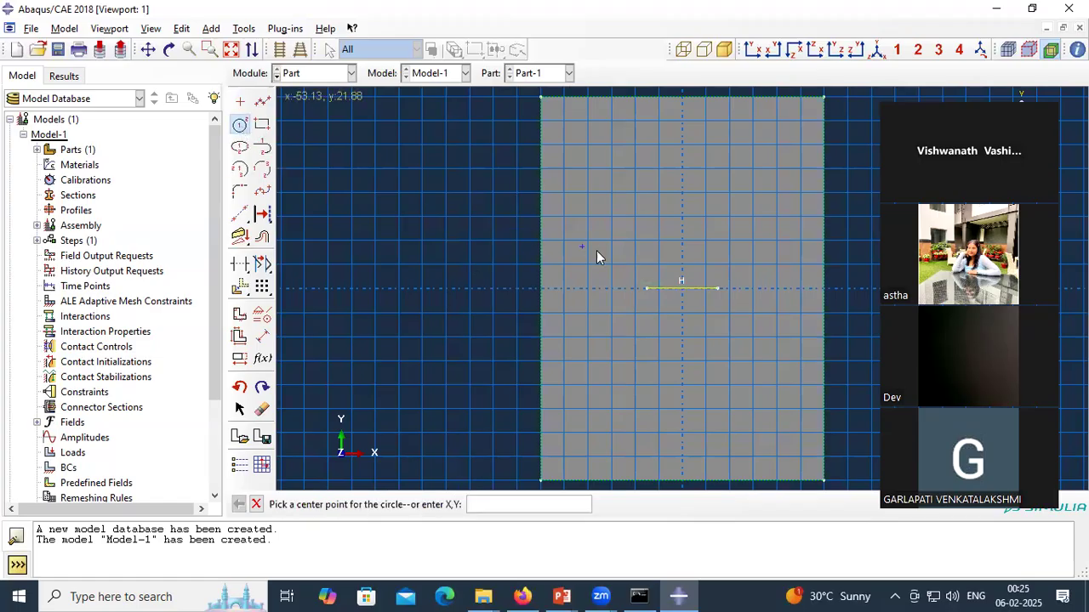
click(718, 288)
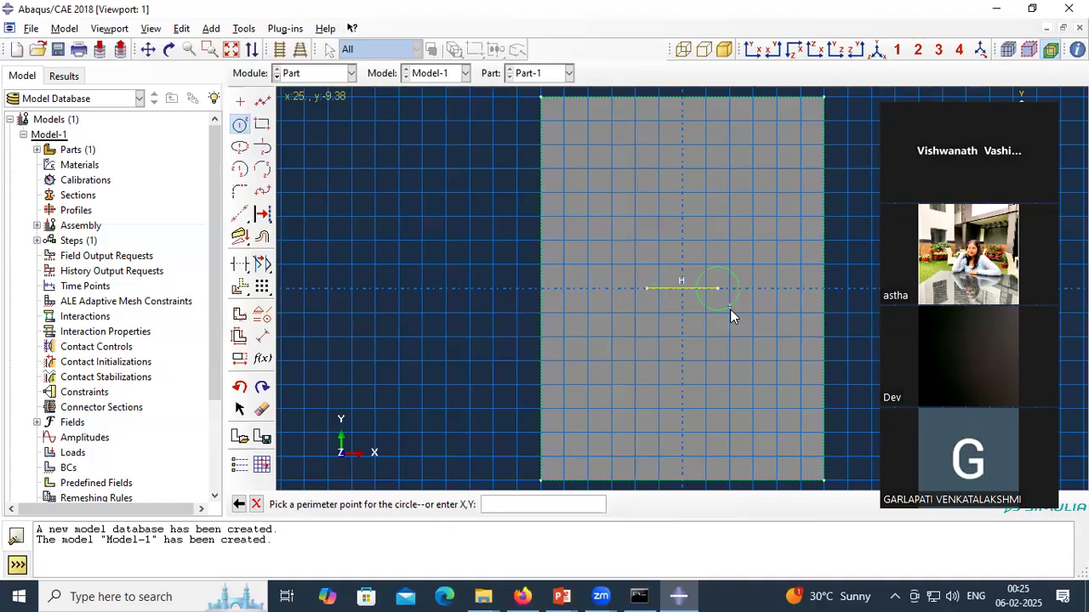
right_click(782, 322)
click(819, 392)
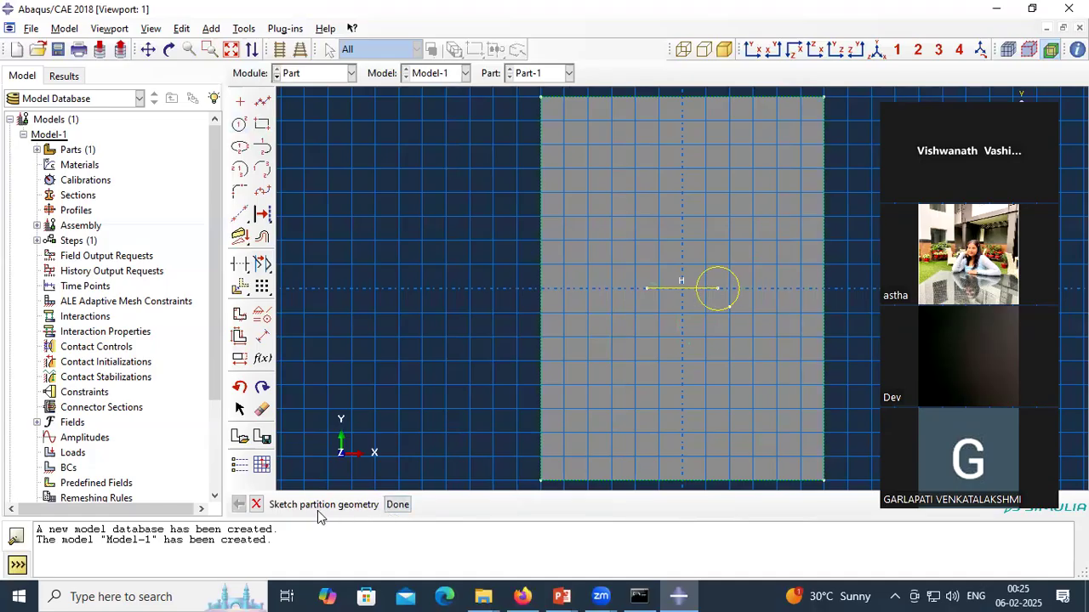
click(398, 504)
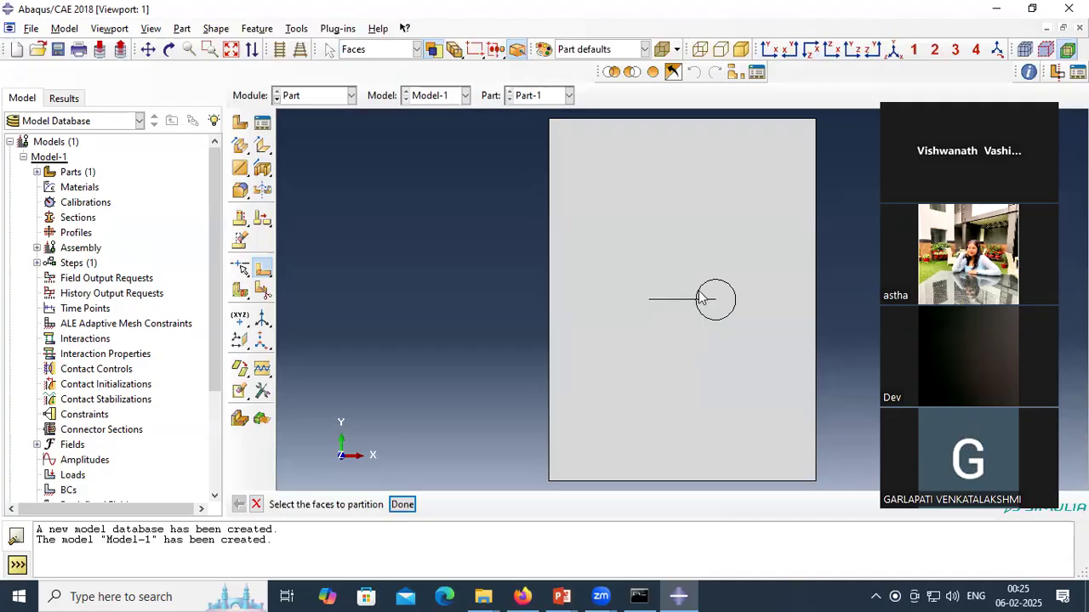
click(404, 505)
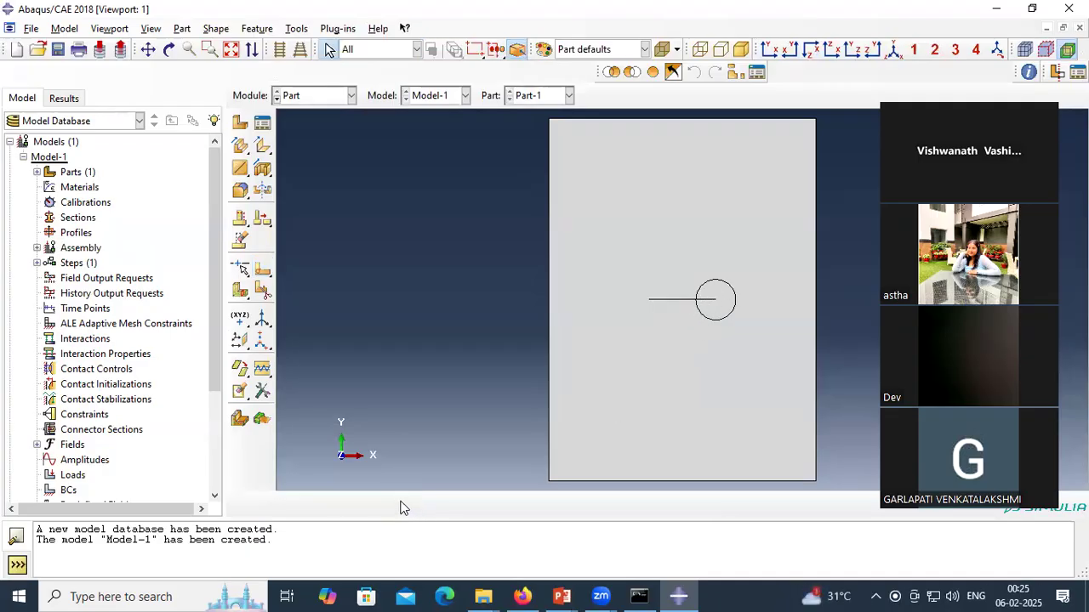
Step: Switch to the Property module and start a new material with isotropic Elastic behavior
click(306, 96)
click(307, 129)
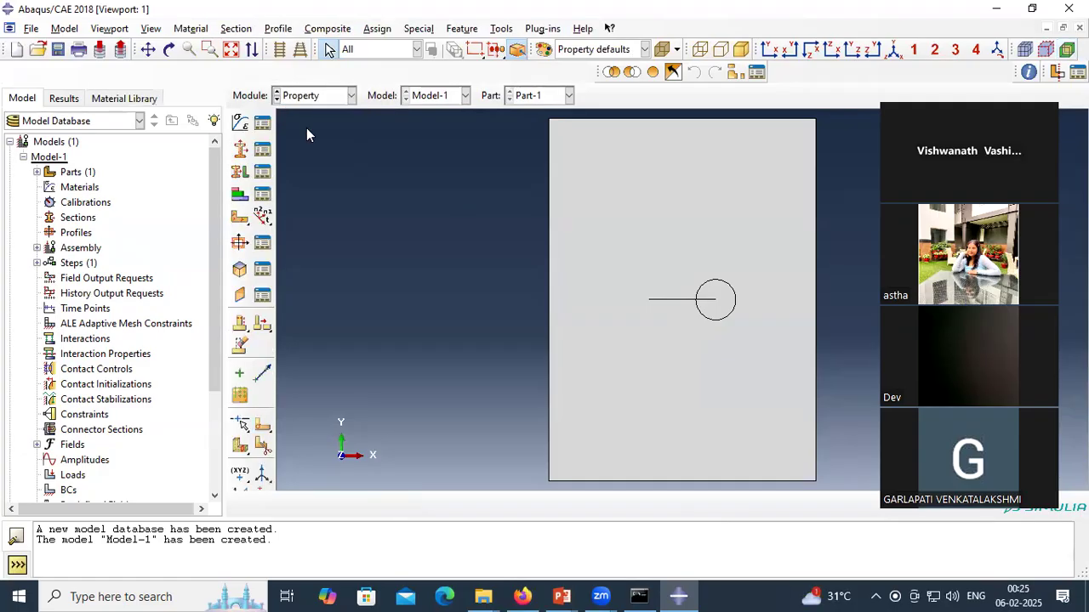
click(240, 126)
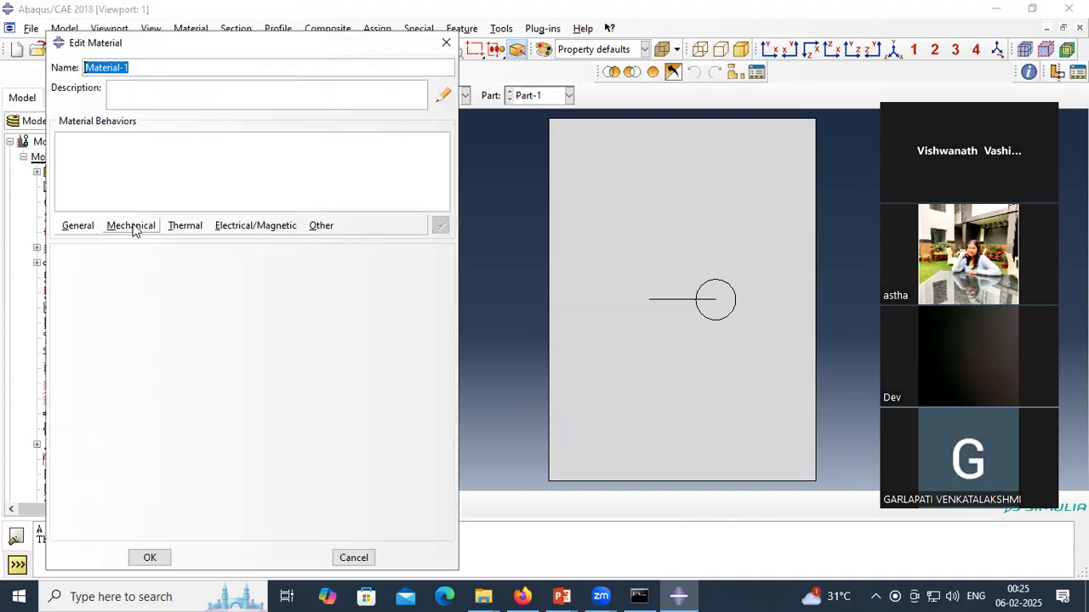
click(75, 228)
click(75, 227)
click(125, 223)
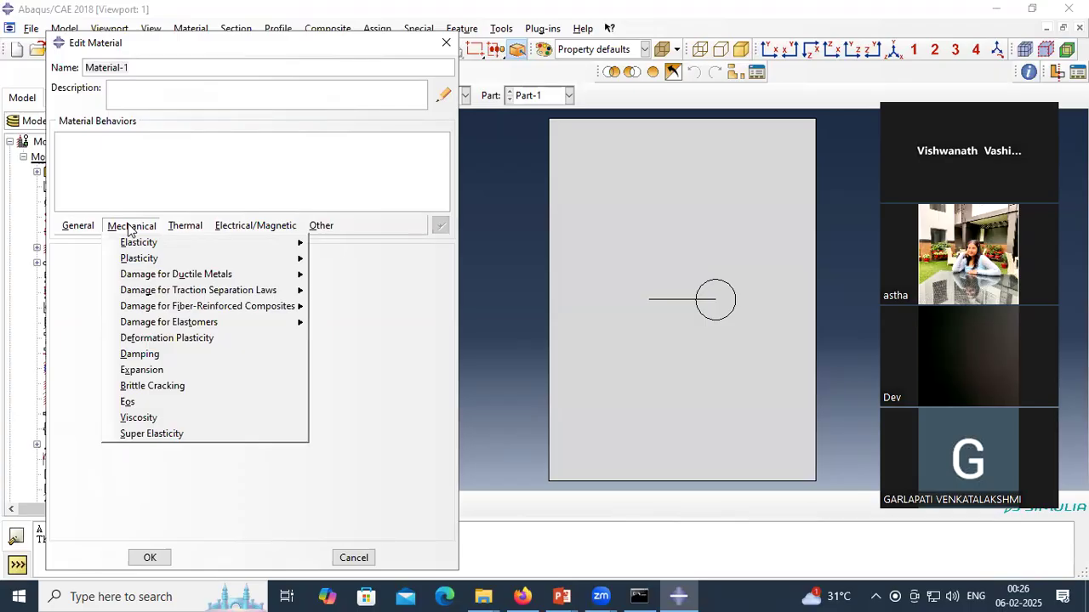
mouse_move(188, 232)
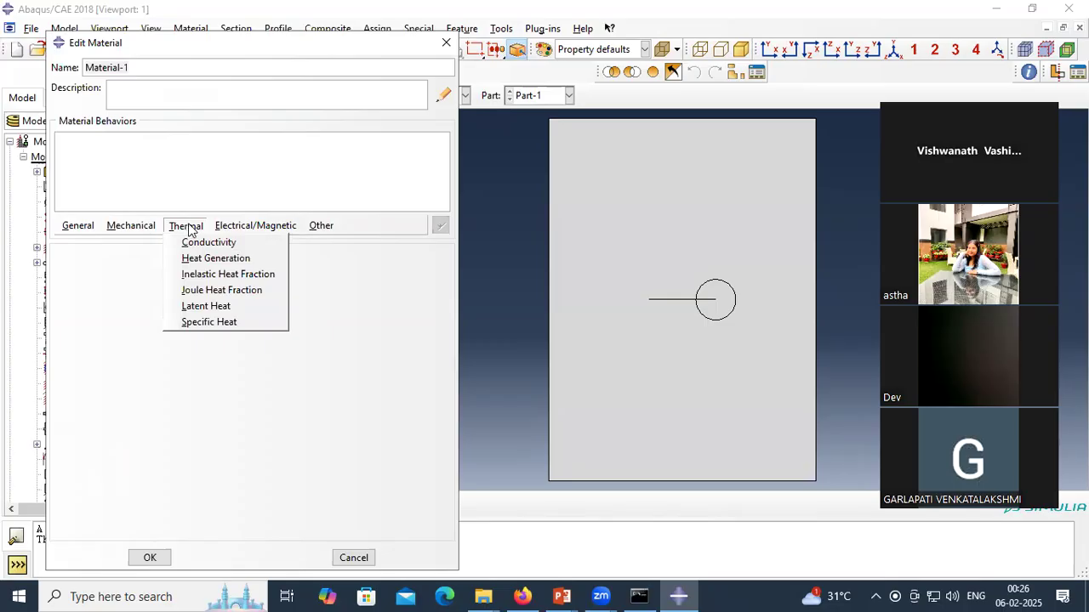
mouse_move(244, 226)
mouse_move(141, 226)
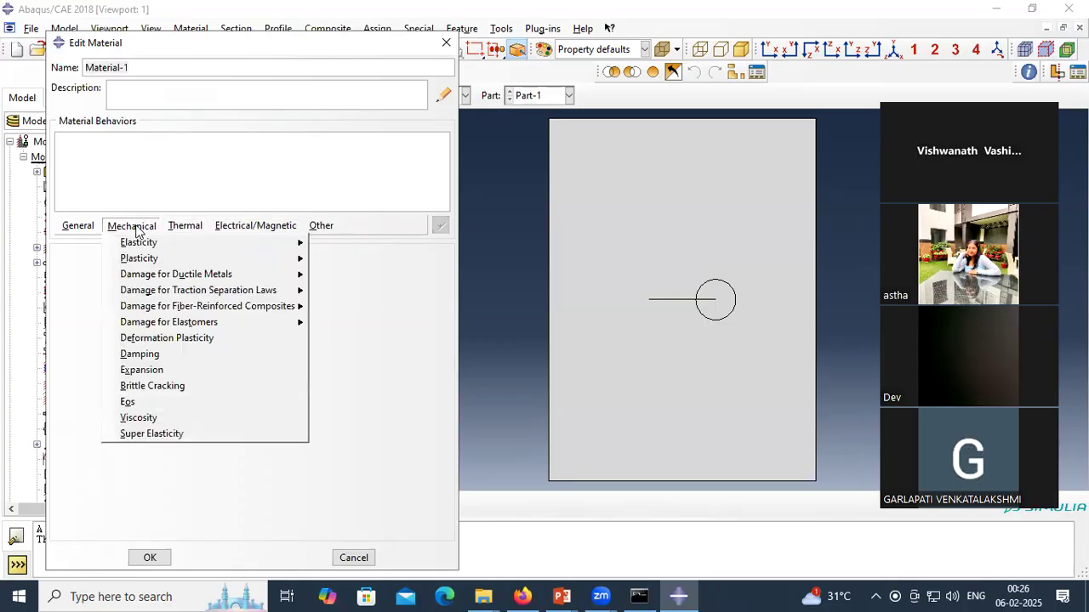
mouse_move(239, 246)
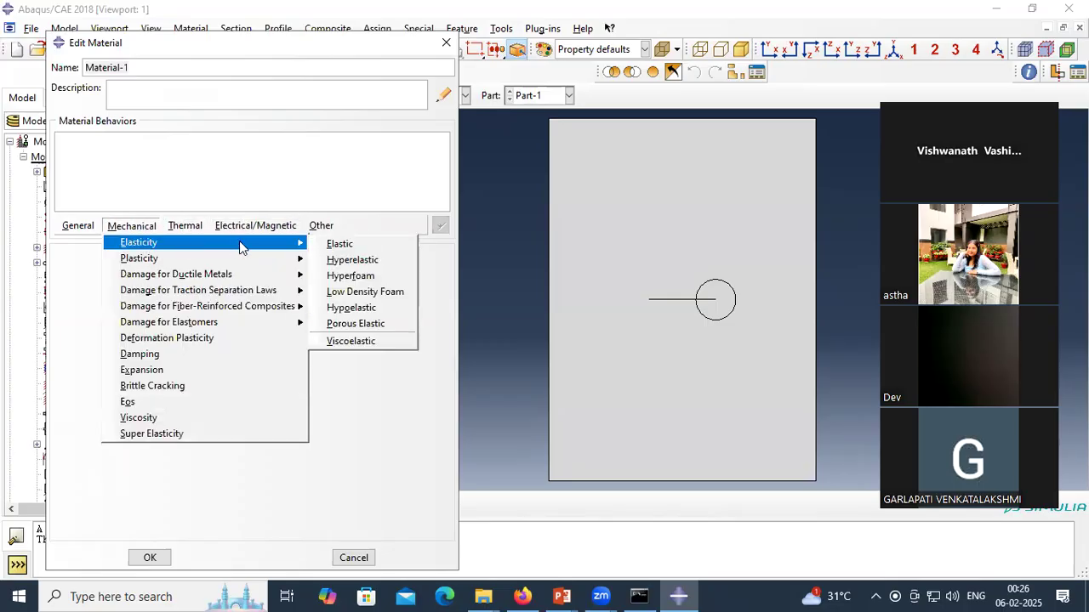
click(340, 244)
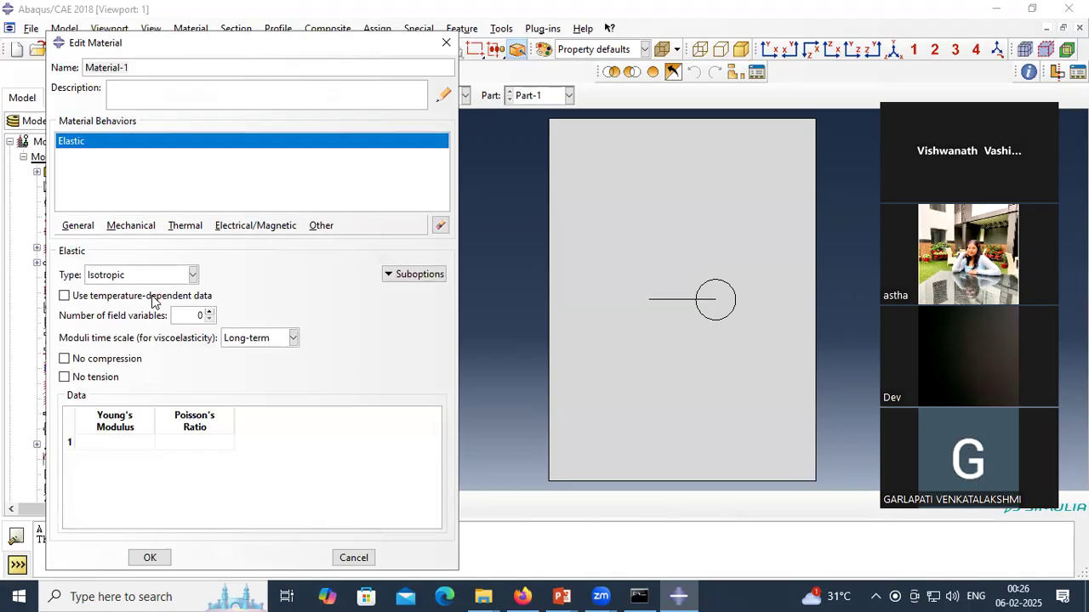
Step: Set the isotropic elastic Young's modulus to 200e3 and Poisson's ratio to 0.3, and finish the material
click(194, 275)
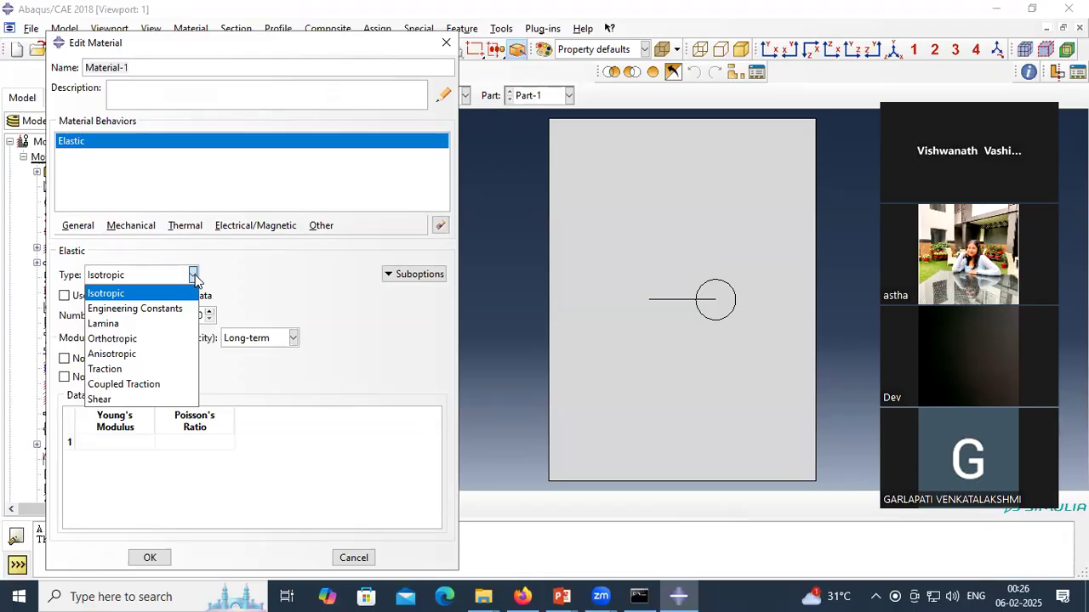
click(193, 275)
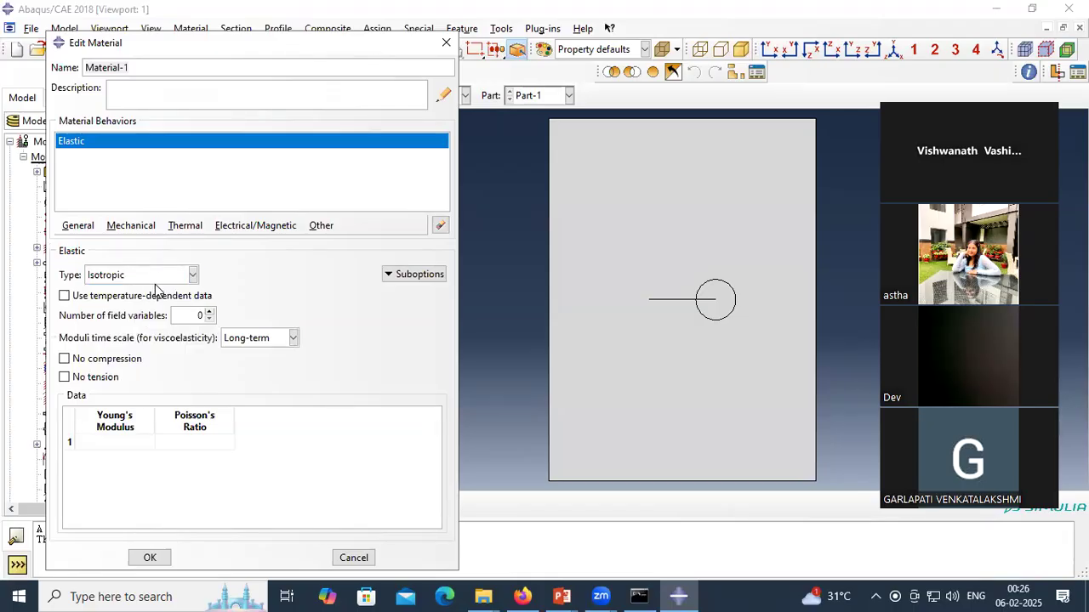
click(119, 448)
text(200e3)
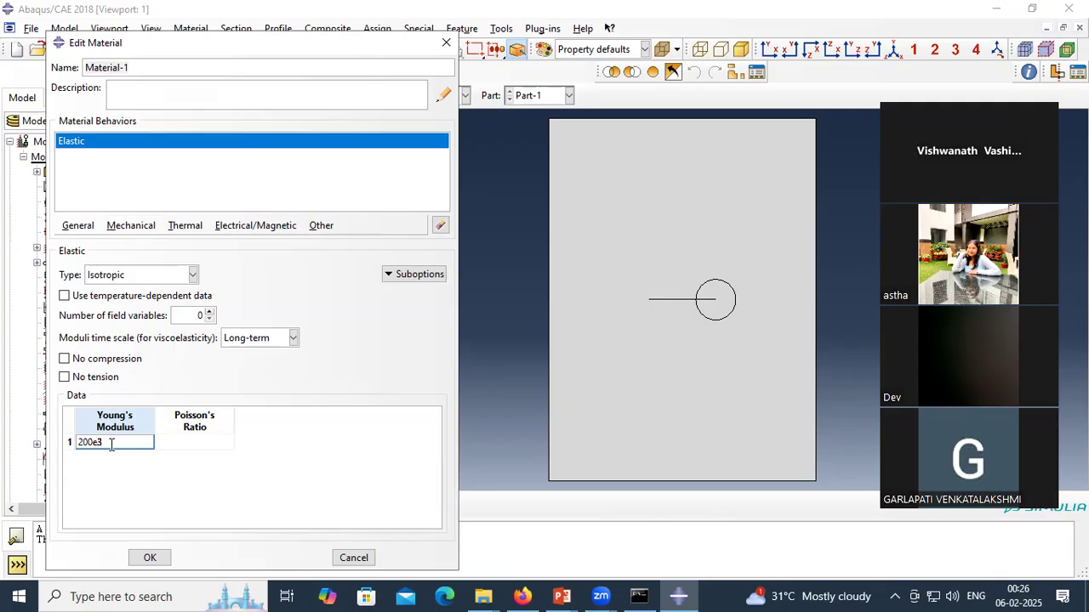
click(183, 443)
text(0.3)
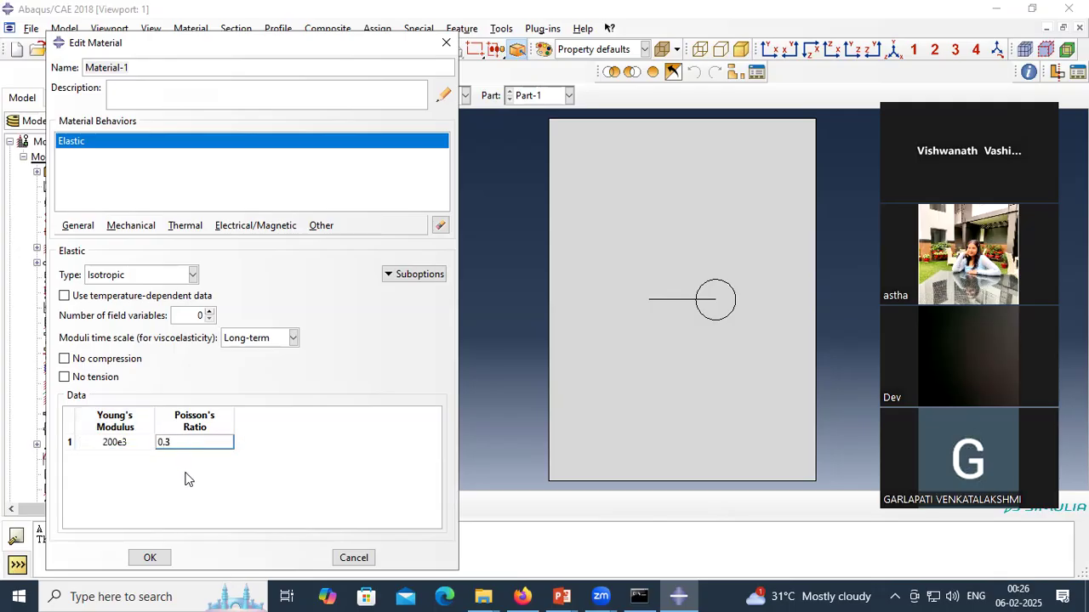
click(149, 557)
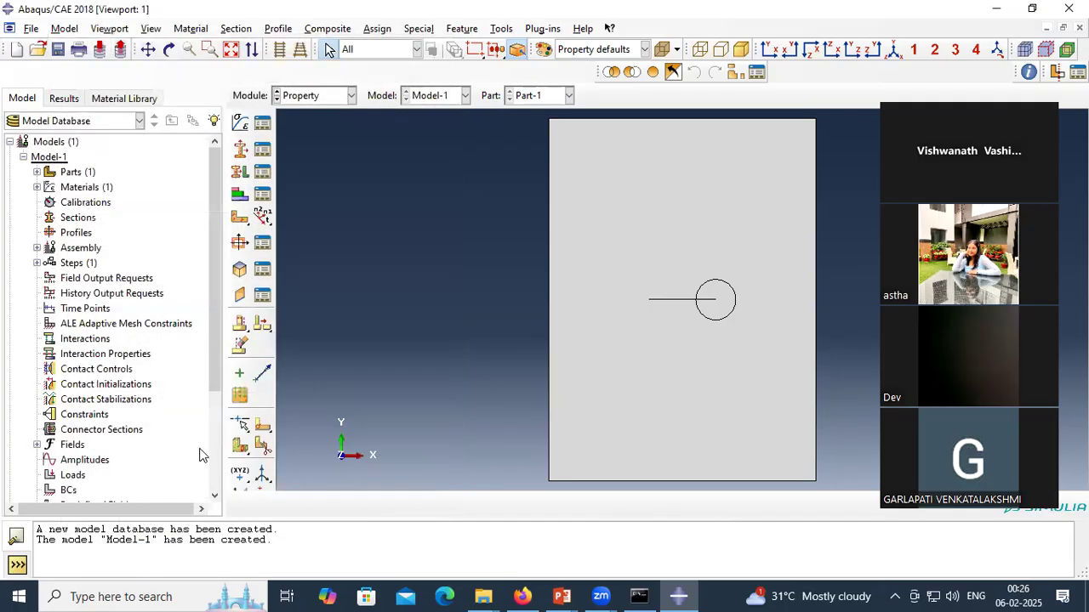
Step: Create a solid homogeneous section using Material-1 with the plane stress/strain thickness enabled at 1
click(241, 149)
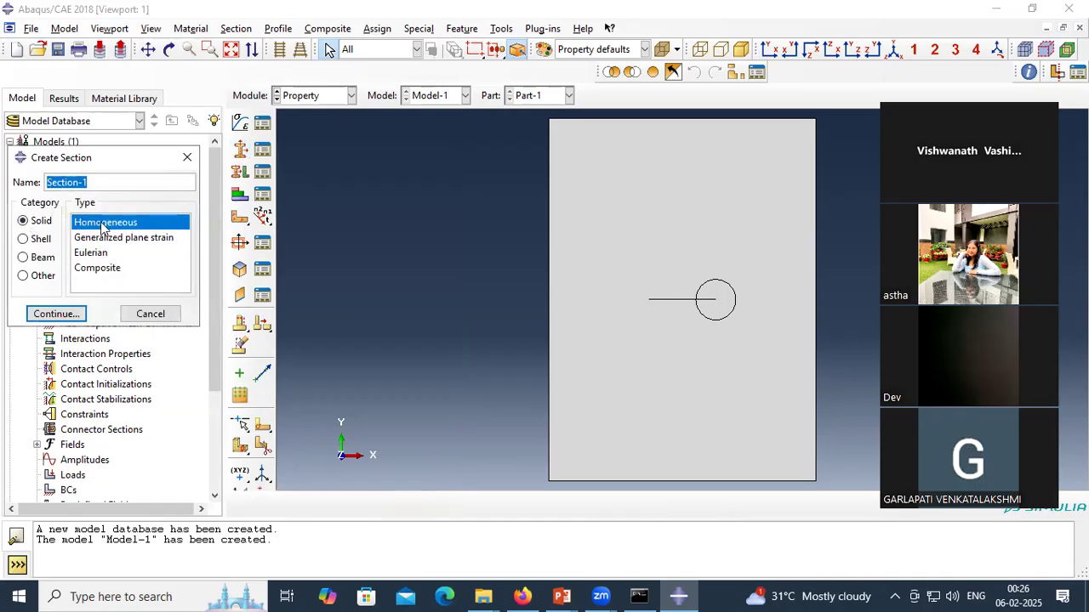
click(56, 315)
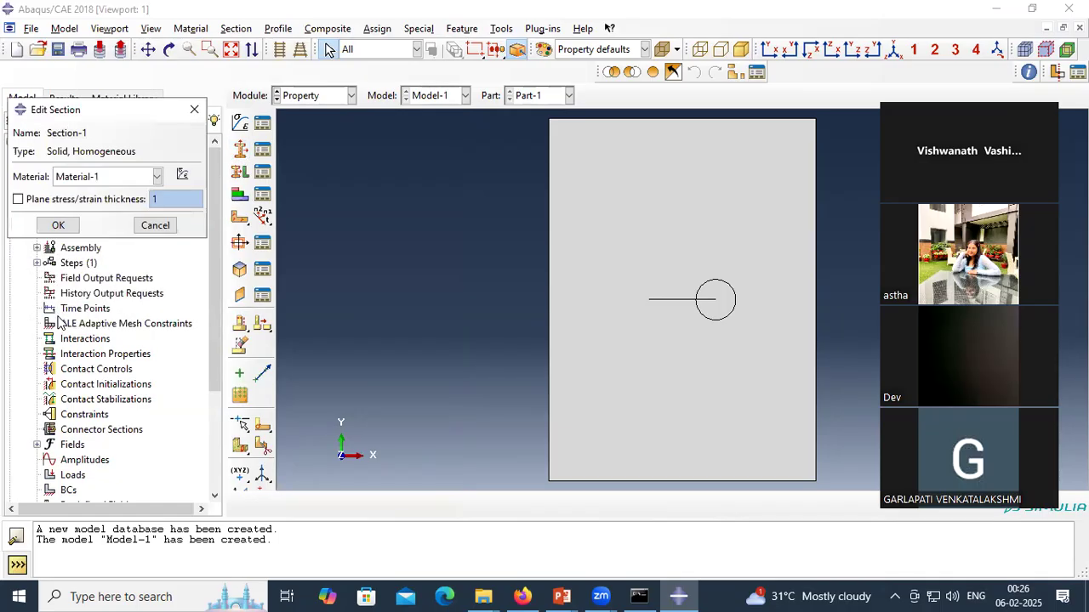
click(17, 199)
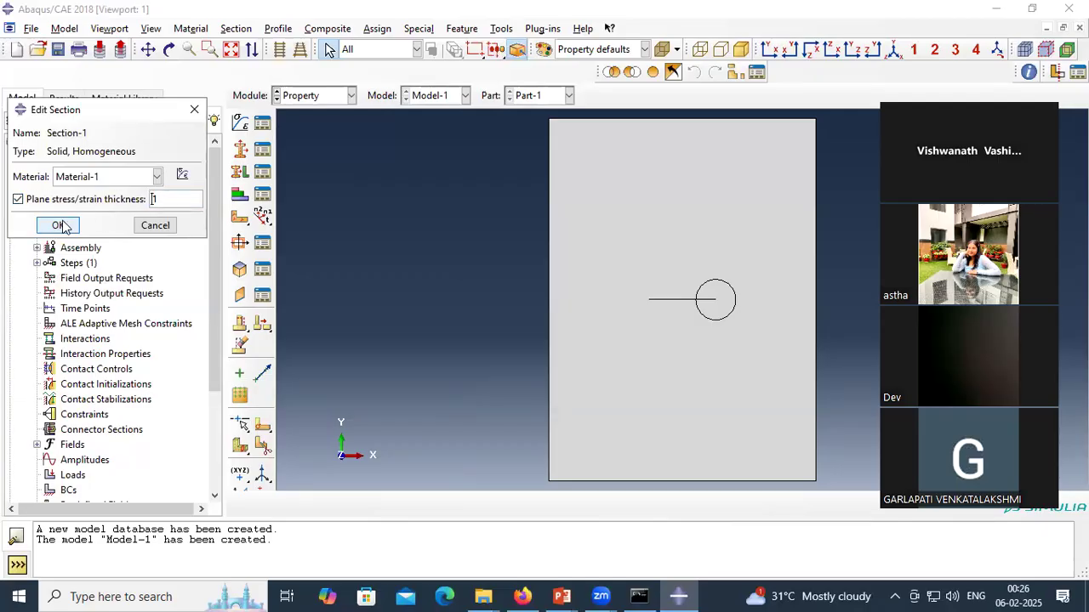
click(59, 225)
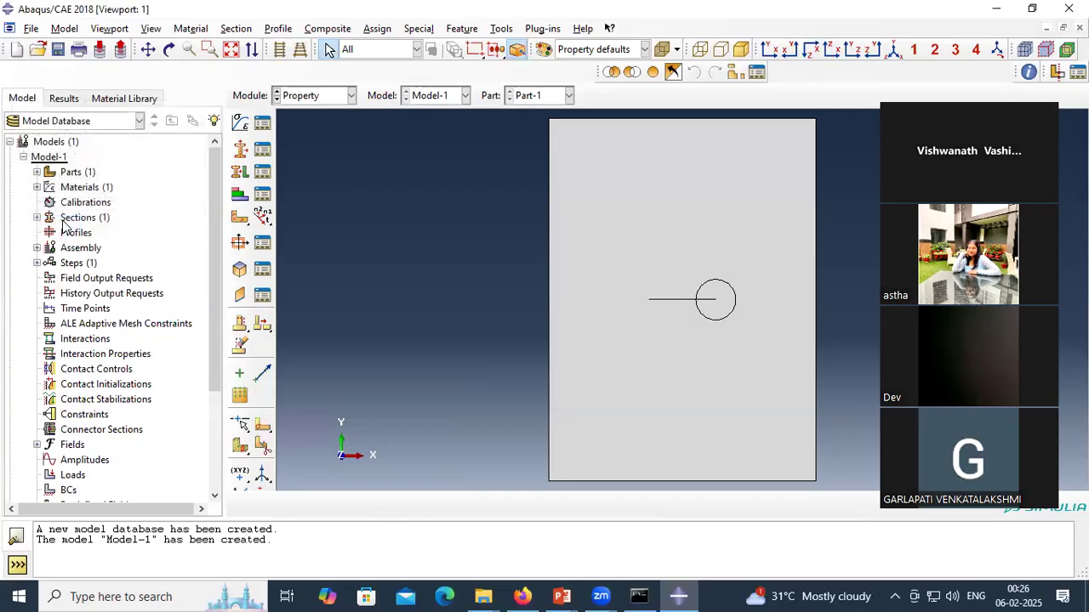
Step: Assign Section-1 to the entire plate, including the circular partition, as Set-1 with thickness taken from the section
click(240, 174)
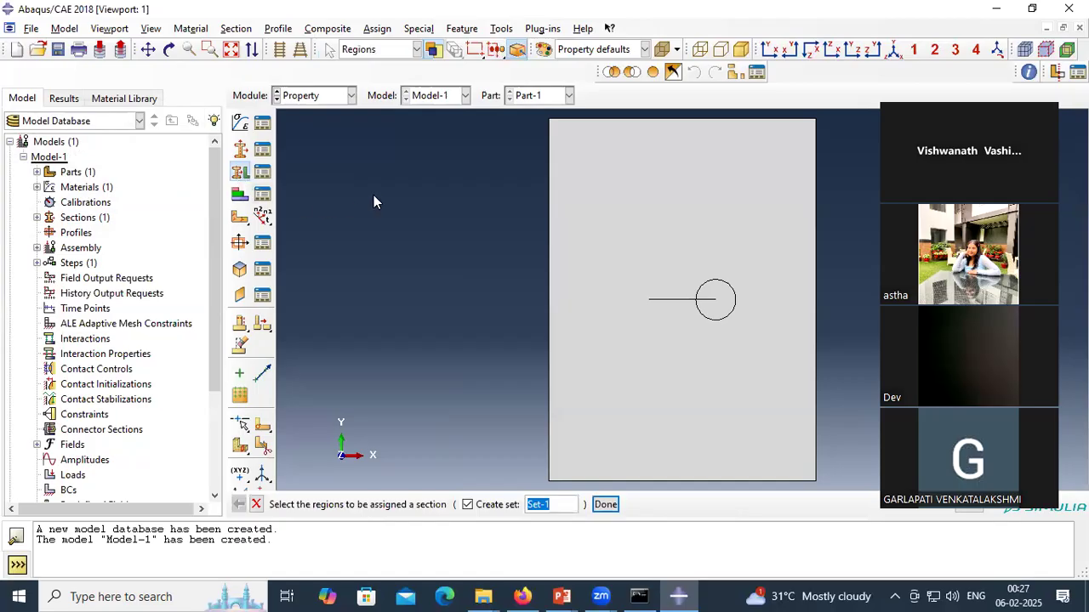
drag(465, 146, 853, 408)
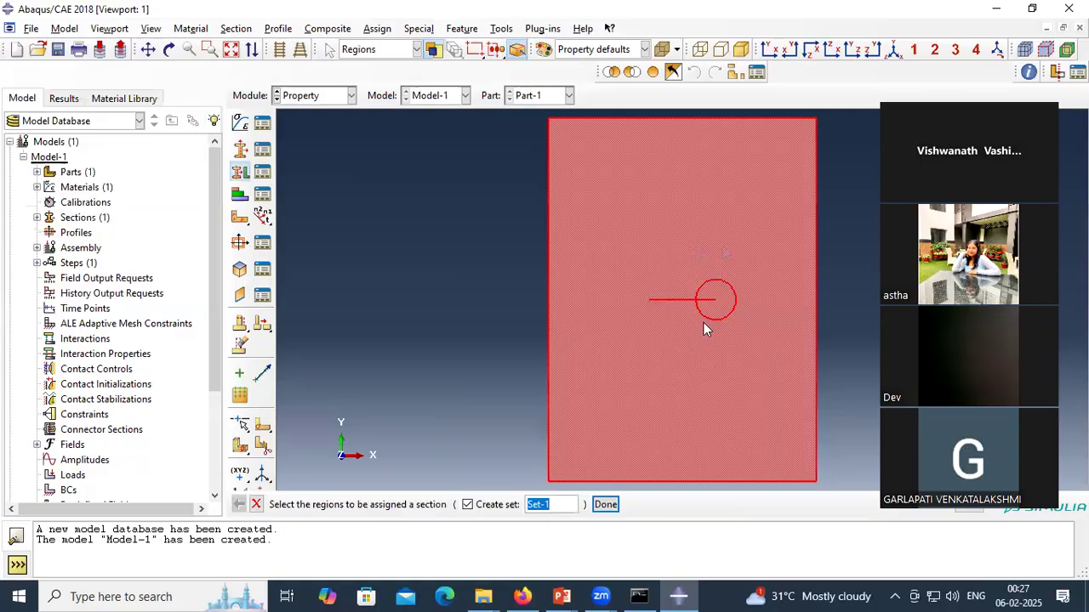
click(605, 506)
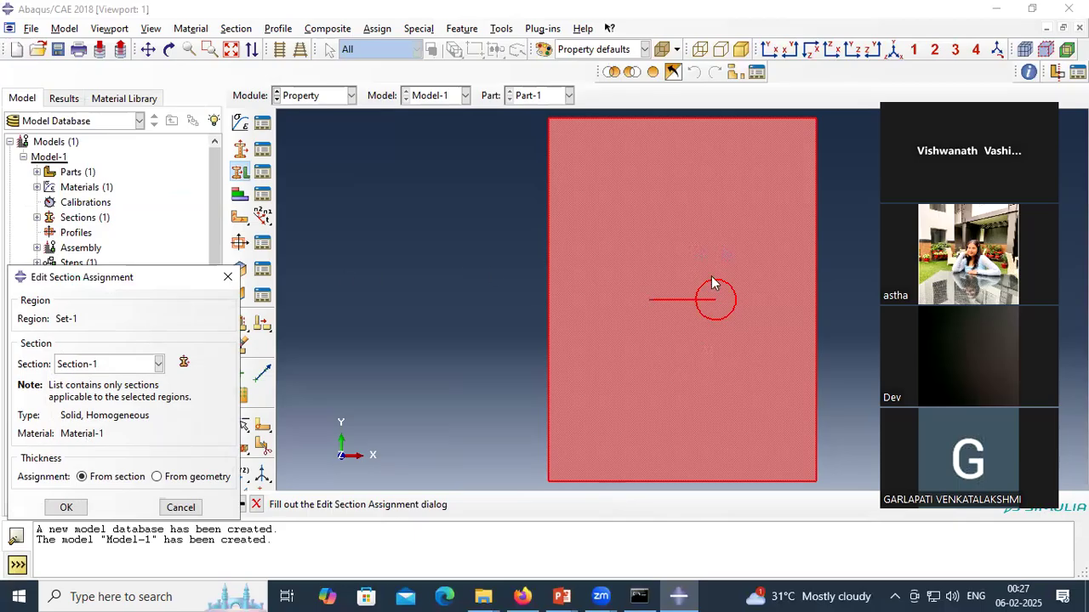
click(65, 507)
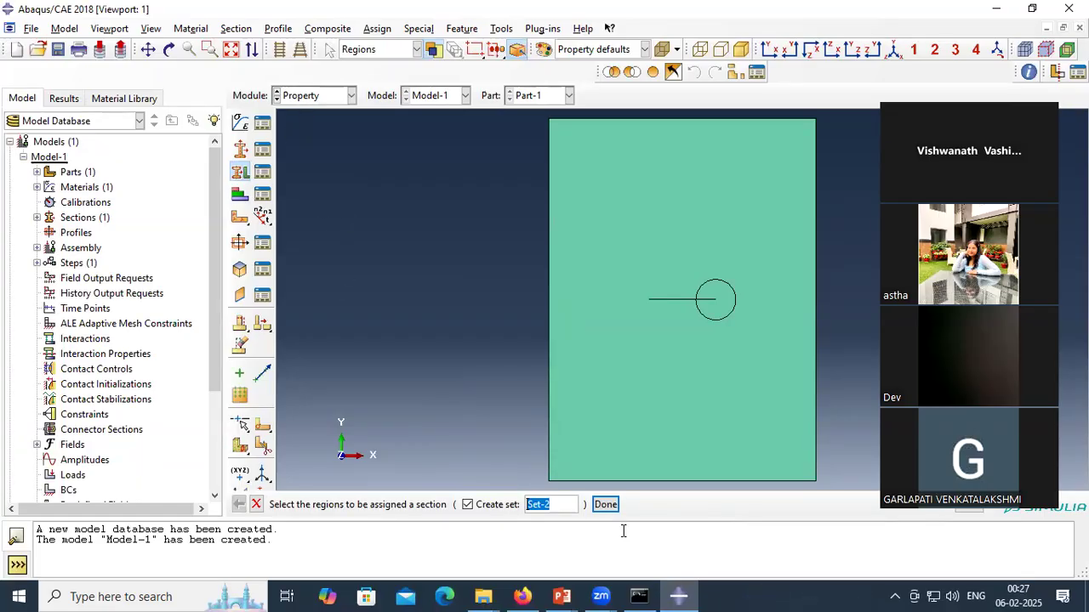
click(603, 505)
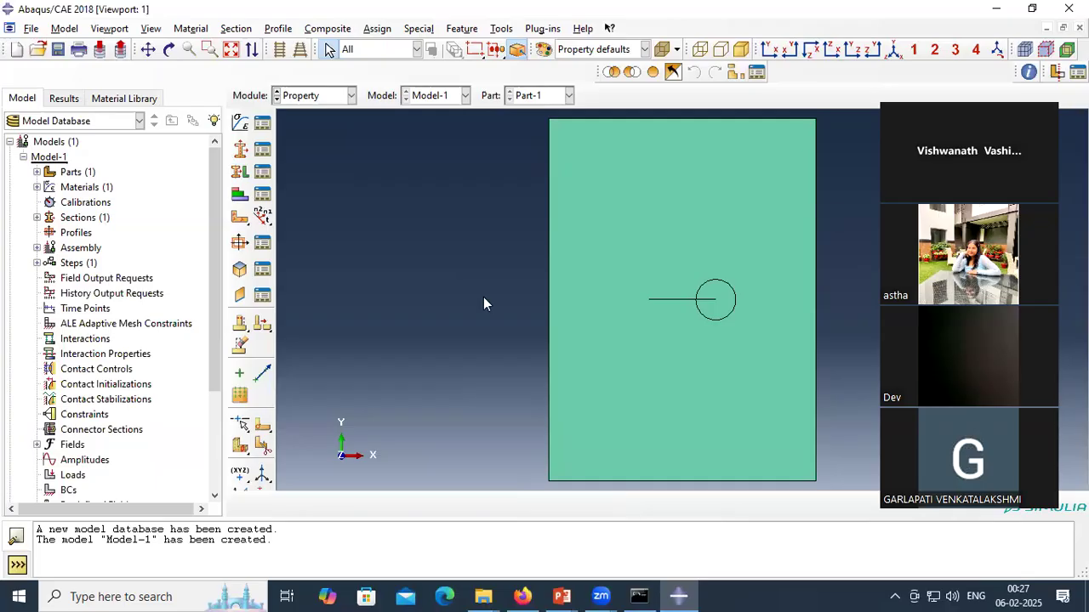
click(570, 242)
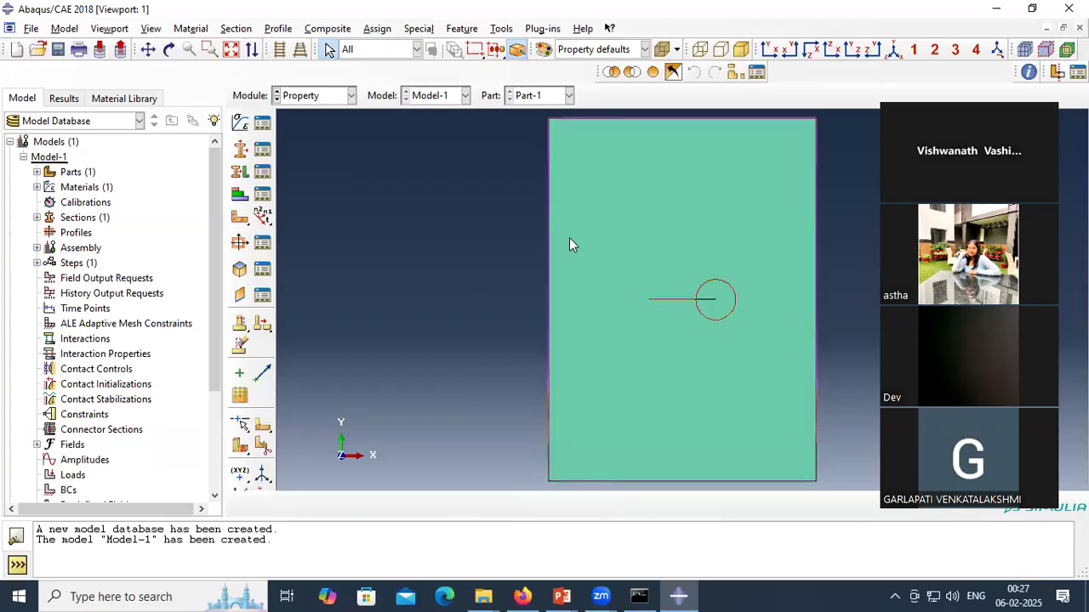
Step: Switch to the Assembly module and create an independent (mesh on instance) instance of Part-1
click(316, 96)
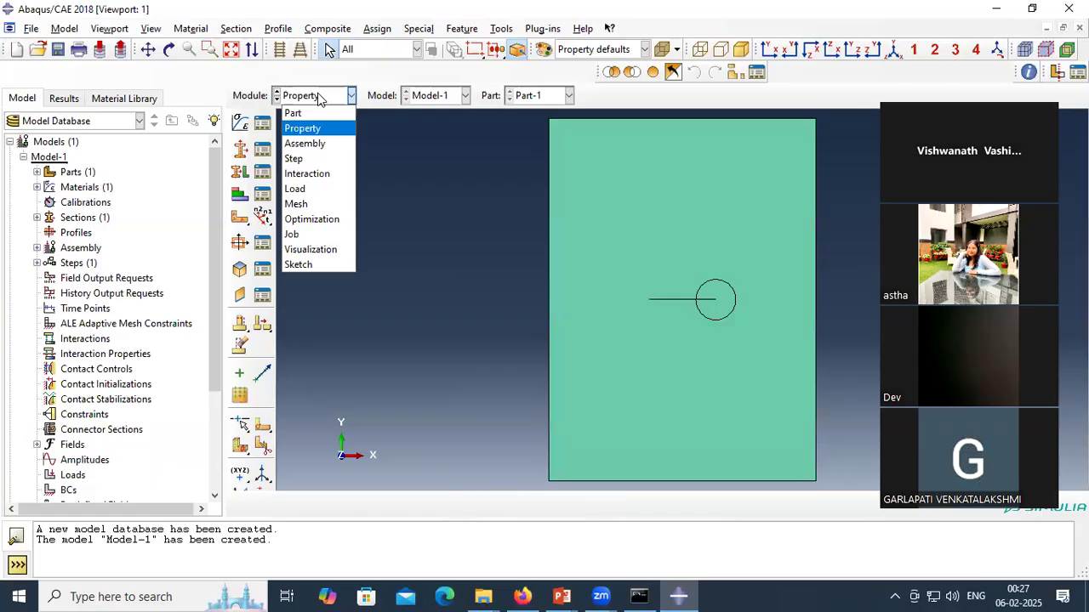
click(314, 143)
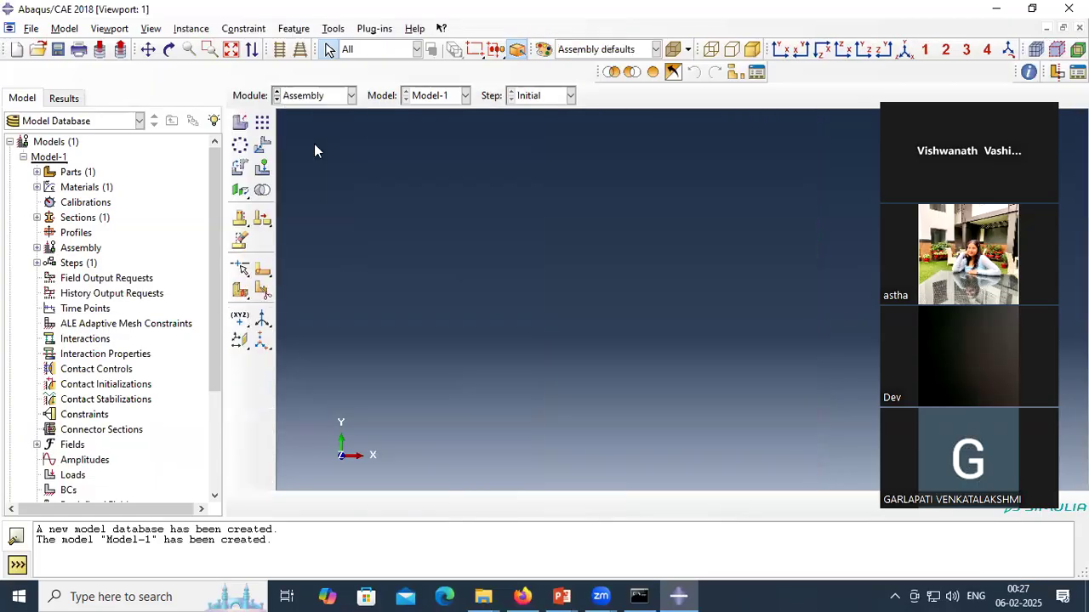
click(241, 124)
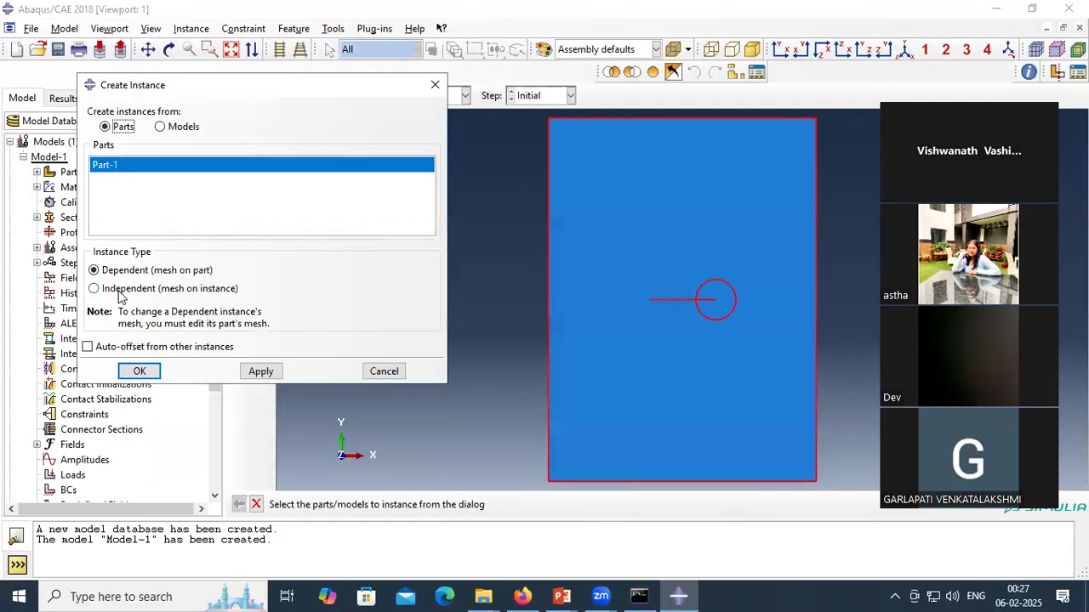
click(120, 290)
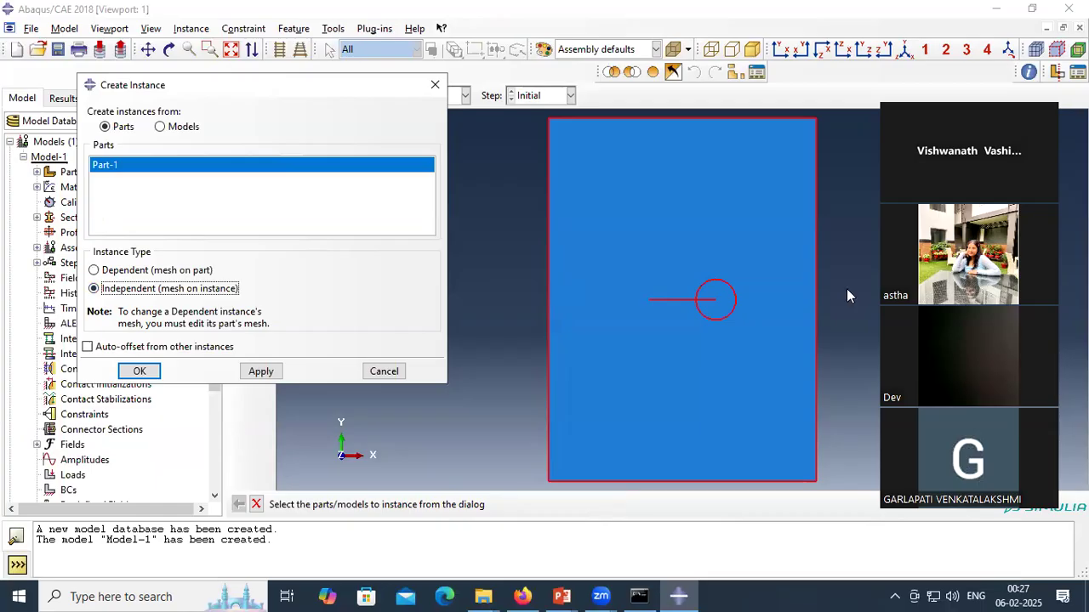
click(141, 372)
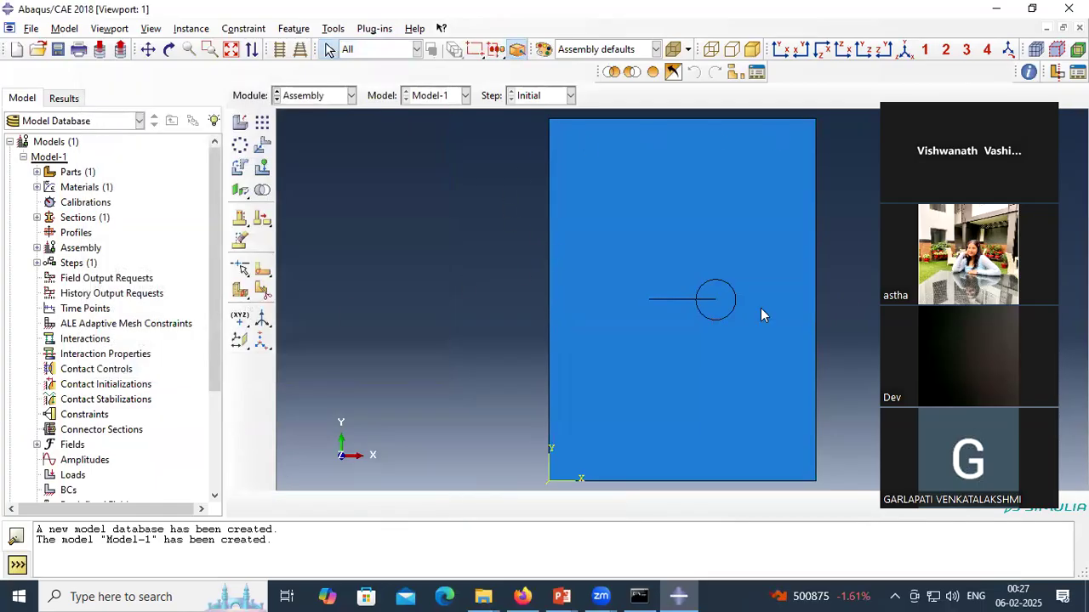
Step: Switch to the Step module and create a Static, General step after Initial with the default settings
click(311, 95)
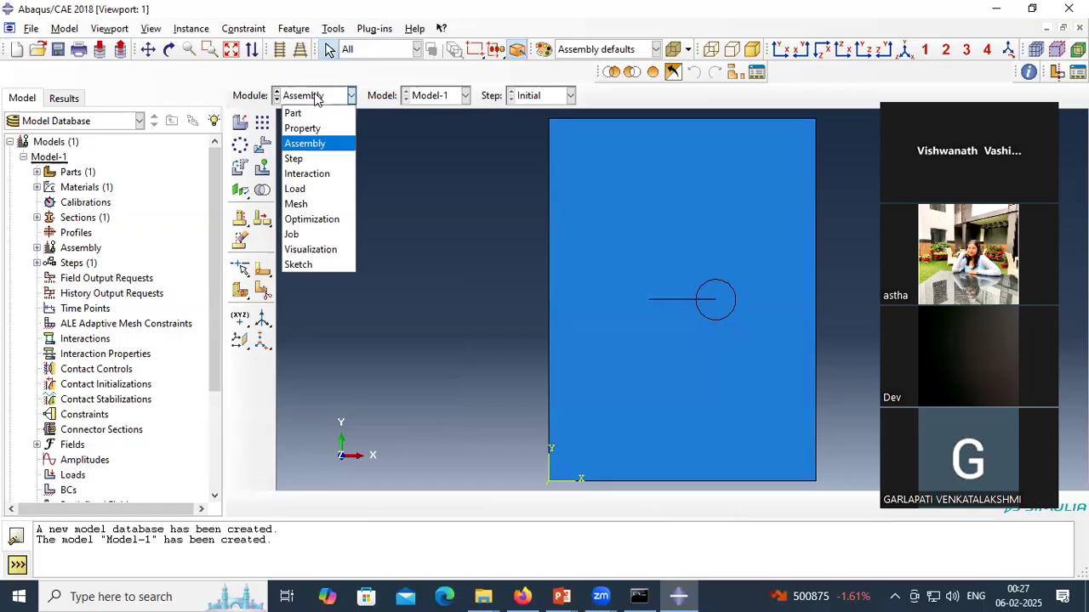
click(307, 158)
click(241, 124)
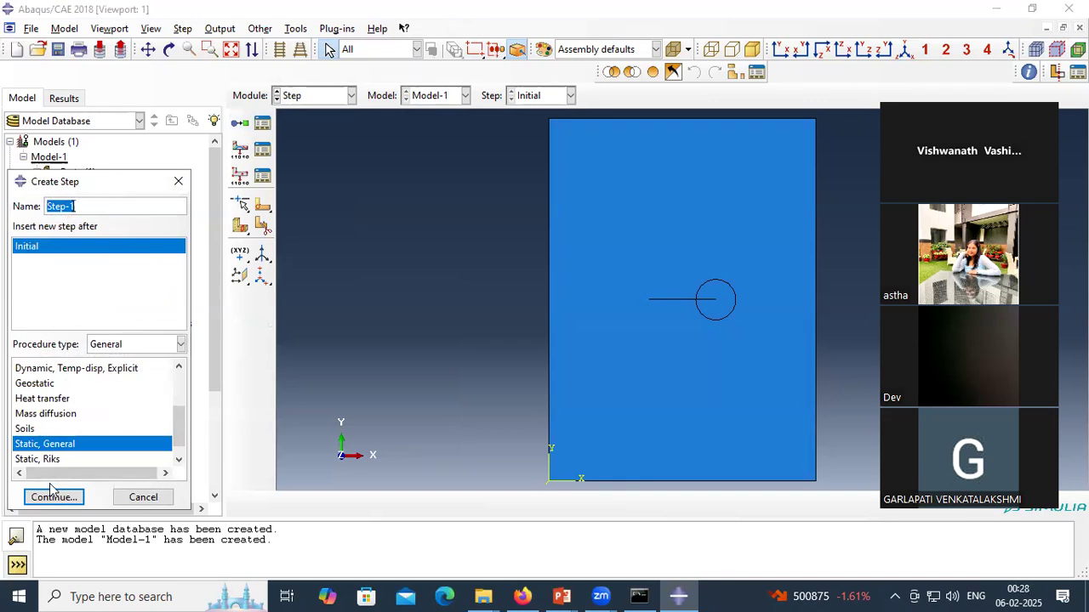
click(181, 343)
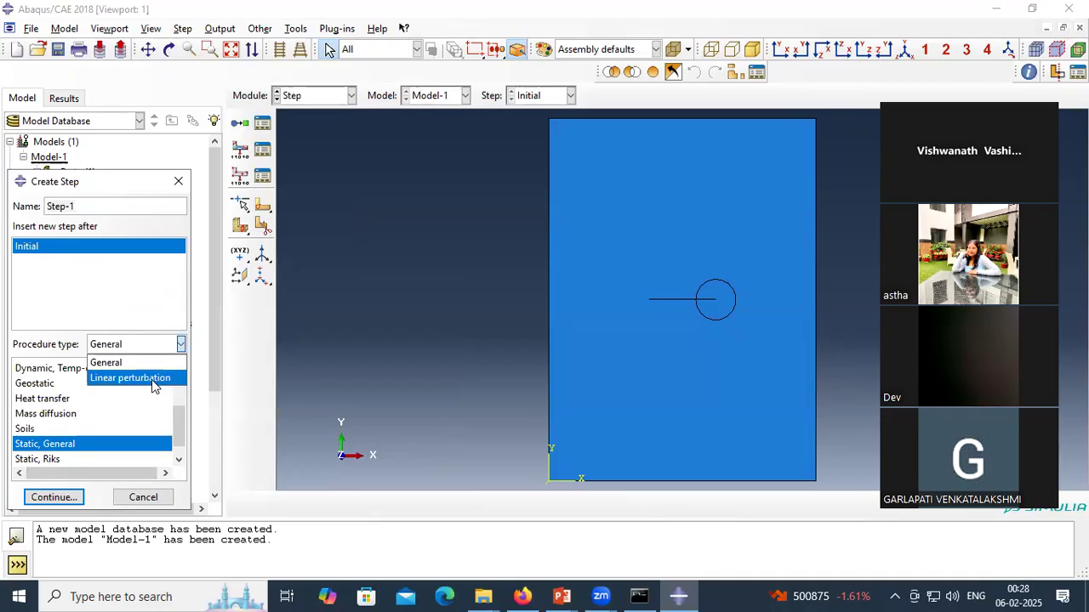
click(180, 348)
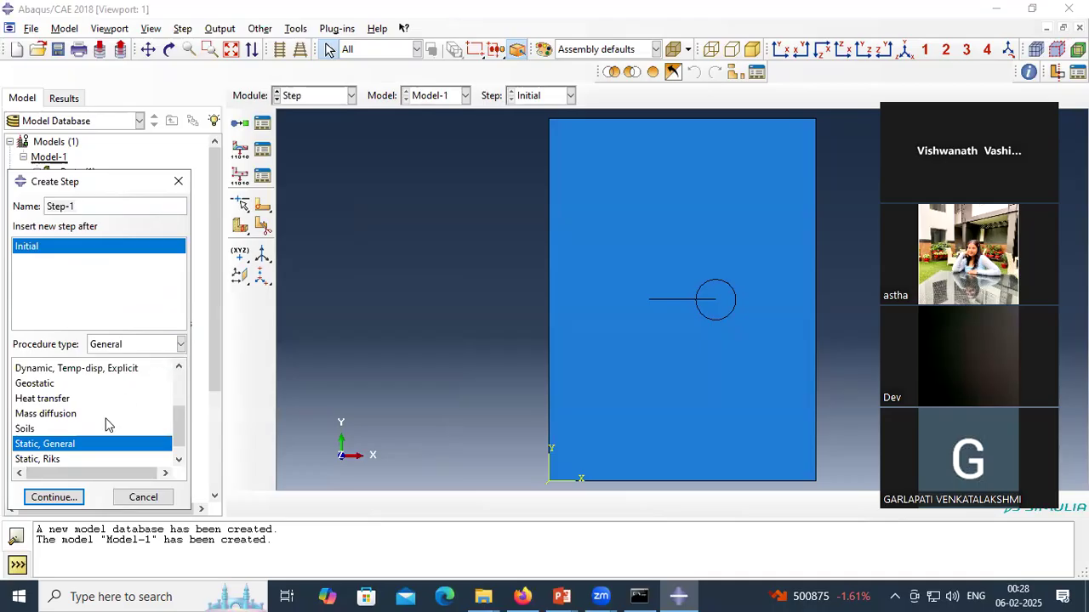
click(60, 502)
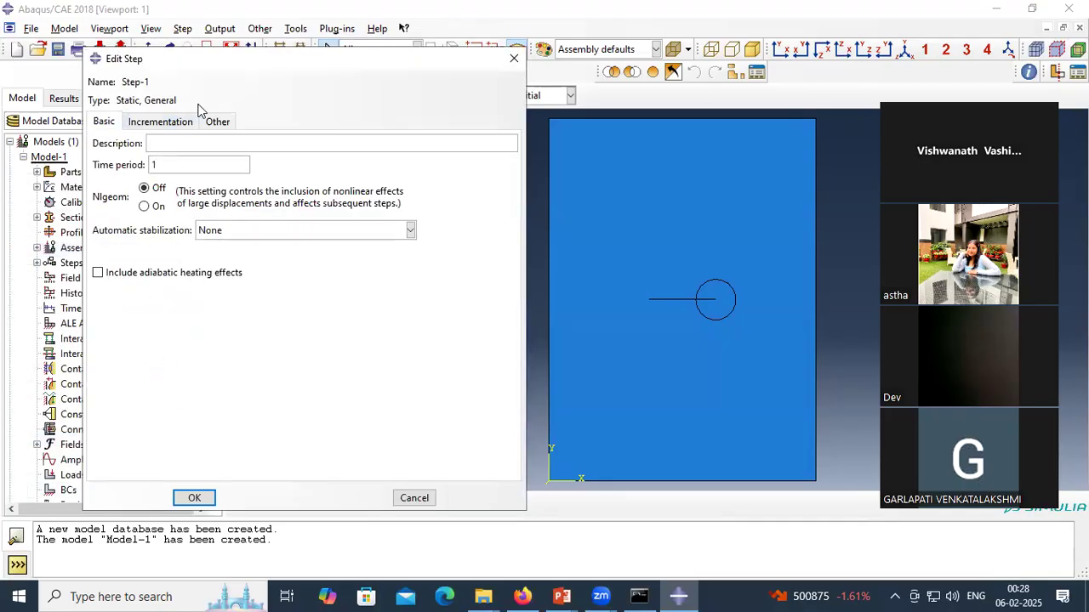
click(194, 499)
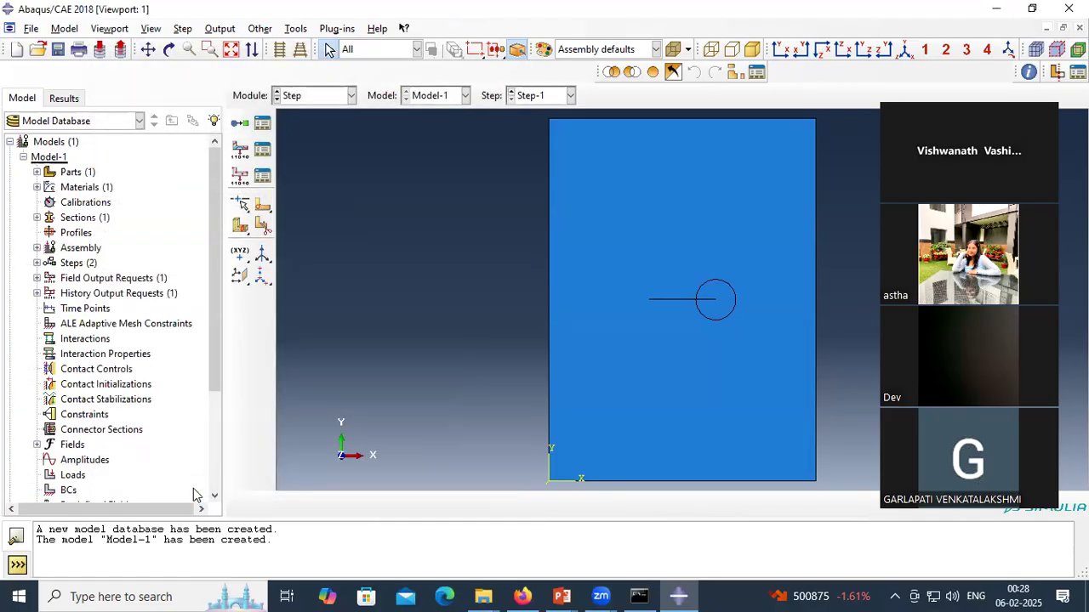
Step: Switch to the Interaction module, and restore the maximized application window to a smaller size lower on the desktop
click(319, 96)
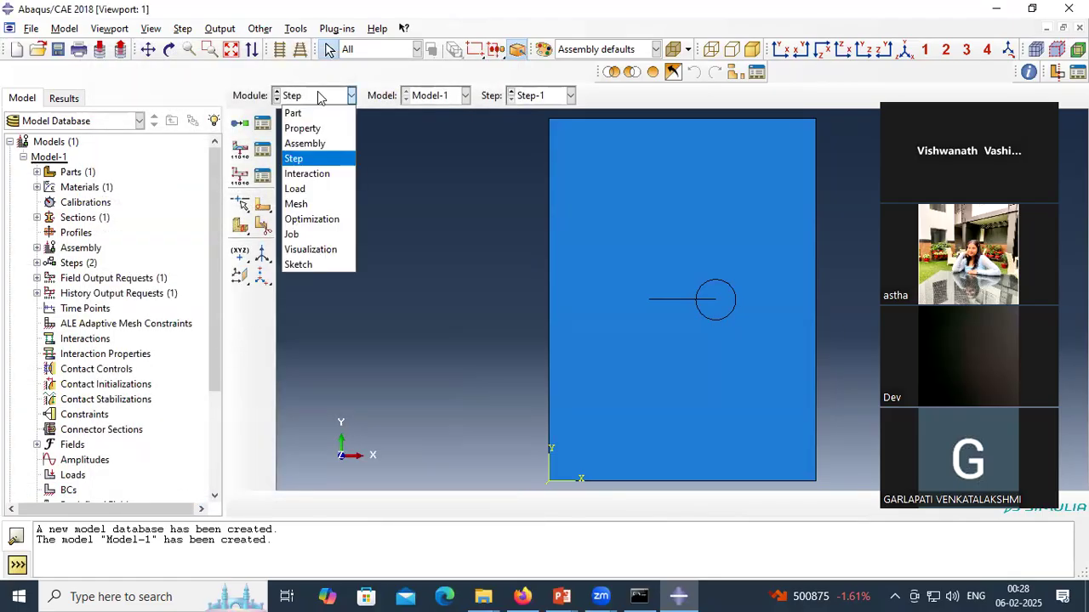
click(308, 174)
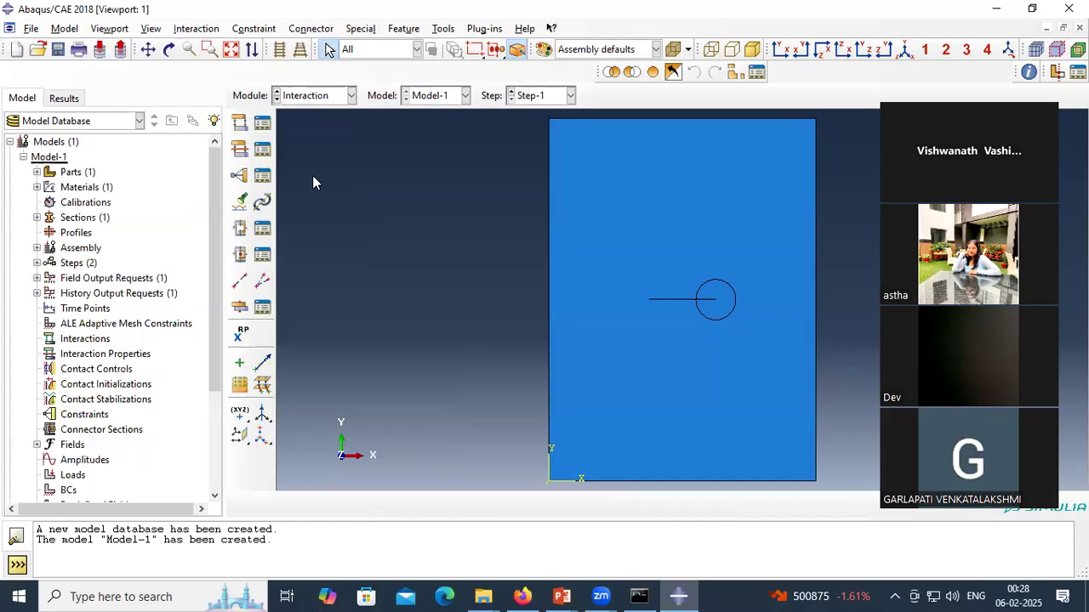
click(1032, 8)
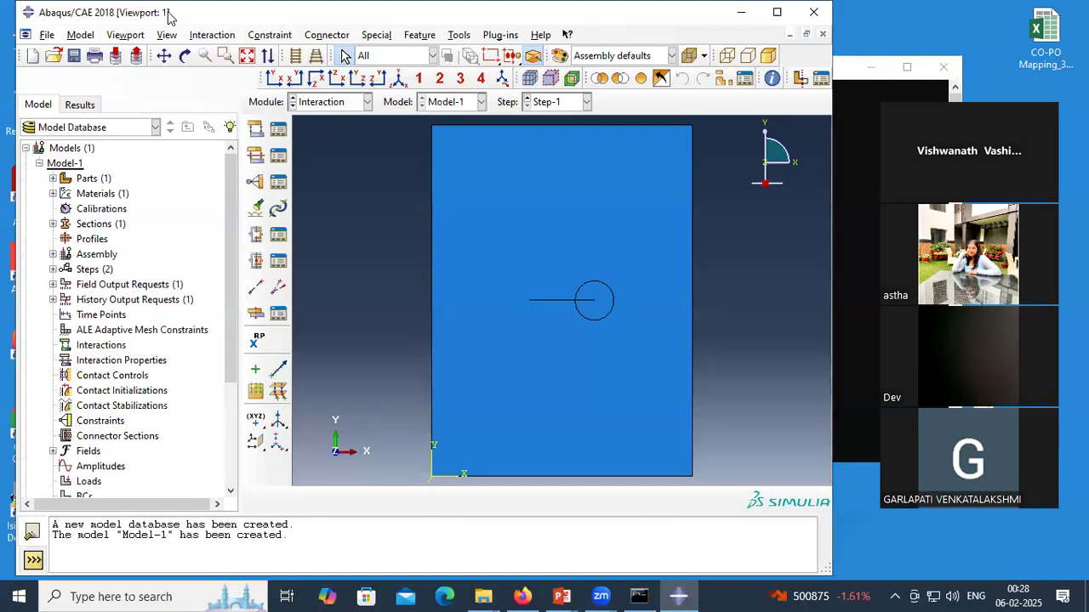
drag(170, 17, 204, 97)
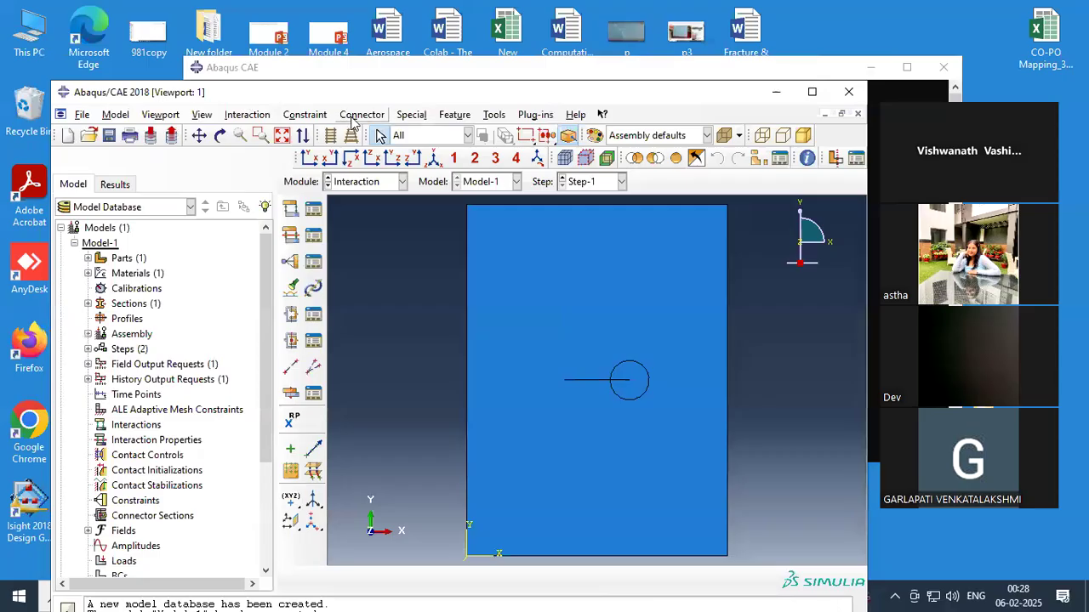
click(365, 181)
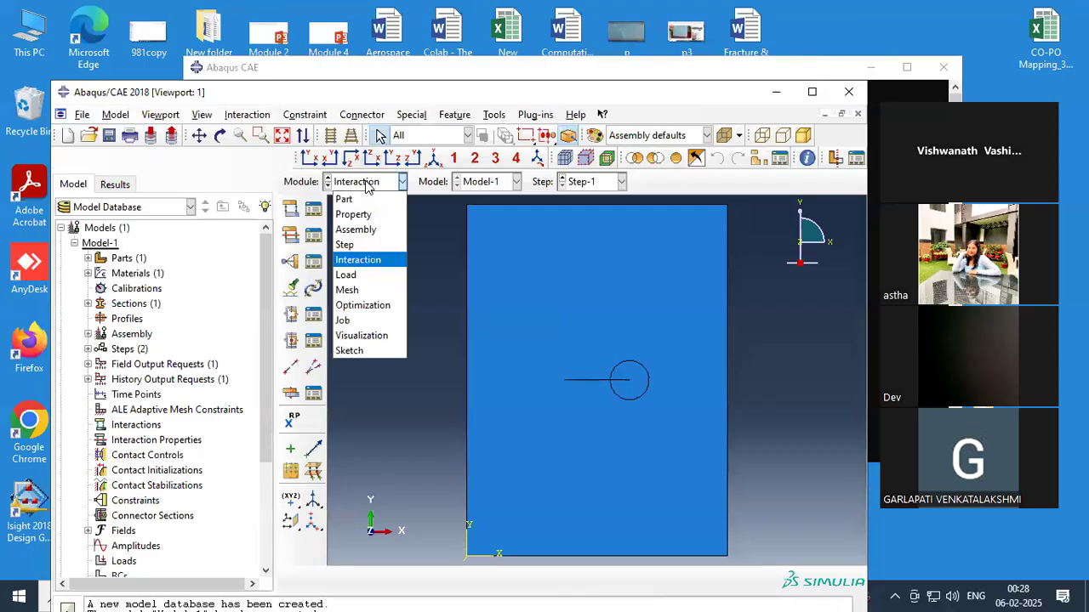
click(367, 261)
Step: Assign a crack seam to the horizontal crack line of the plate, with a set created for it
click(412, 115)
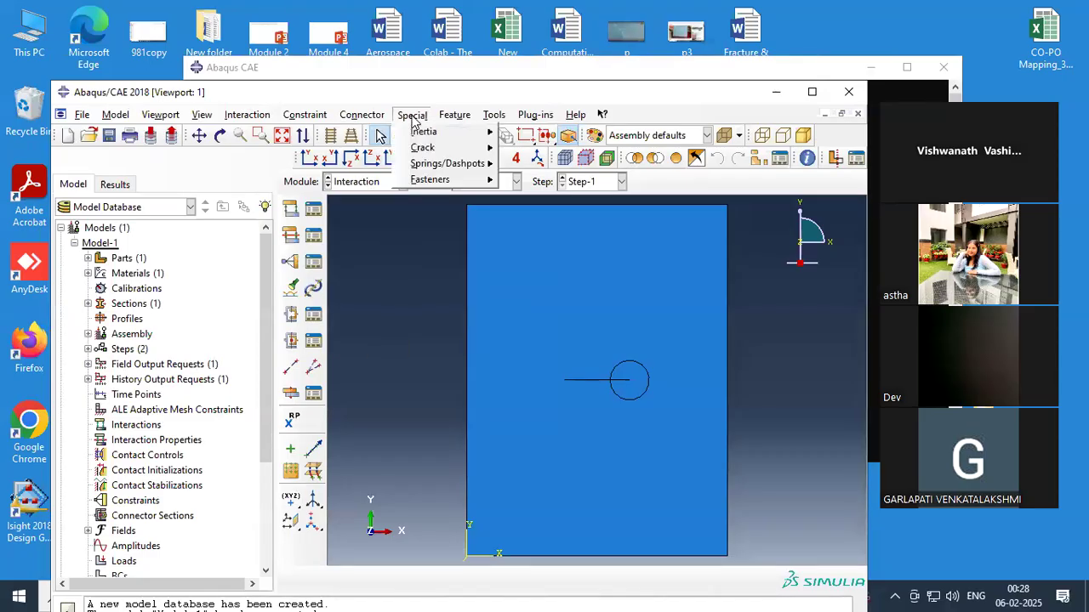
mouse_move(430, 149)
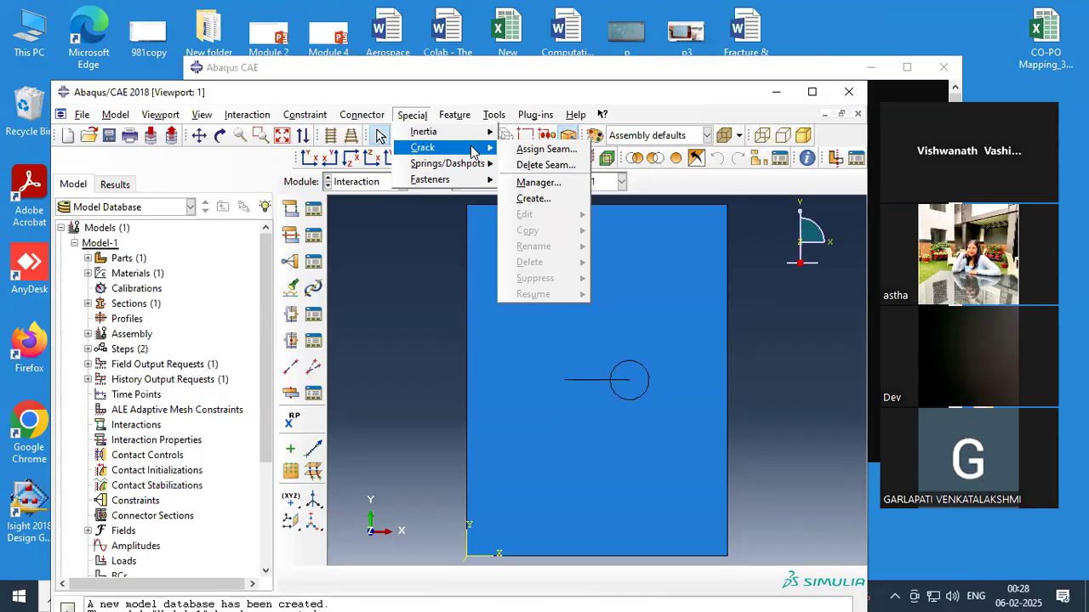
click(547, 150)
click(595, 380)
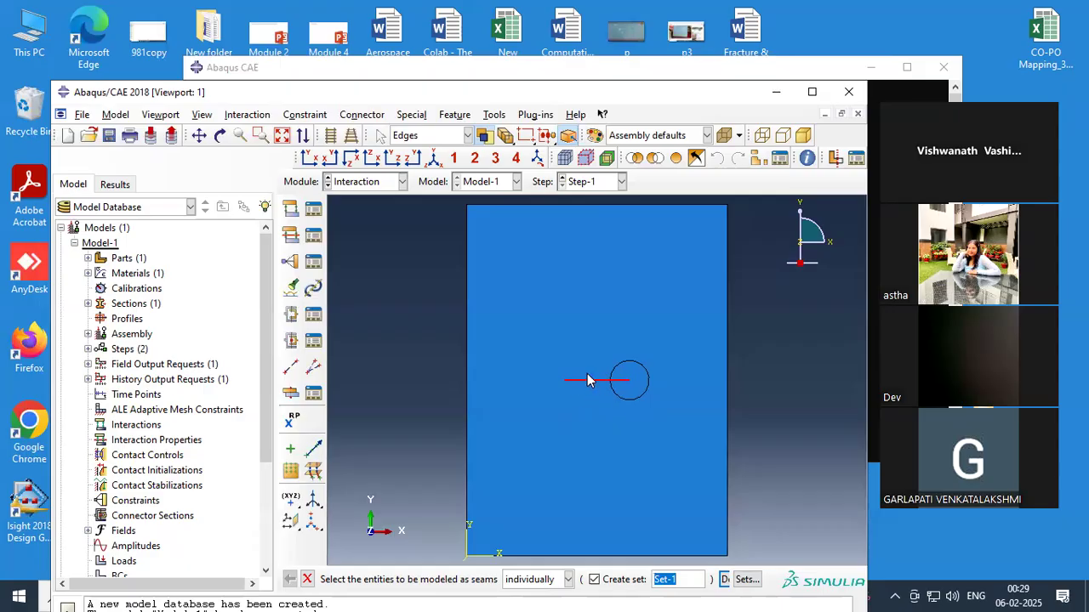
click(813, 92)
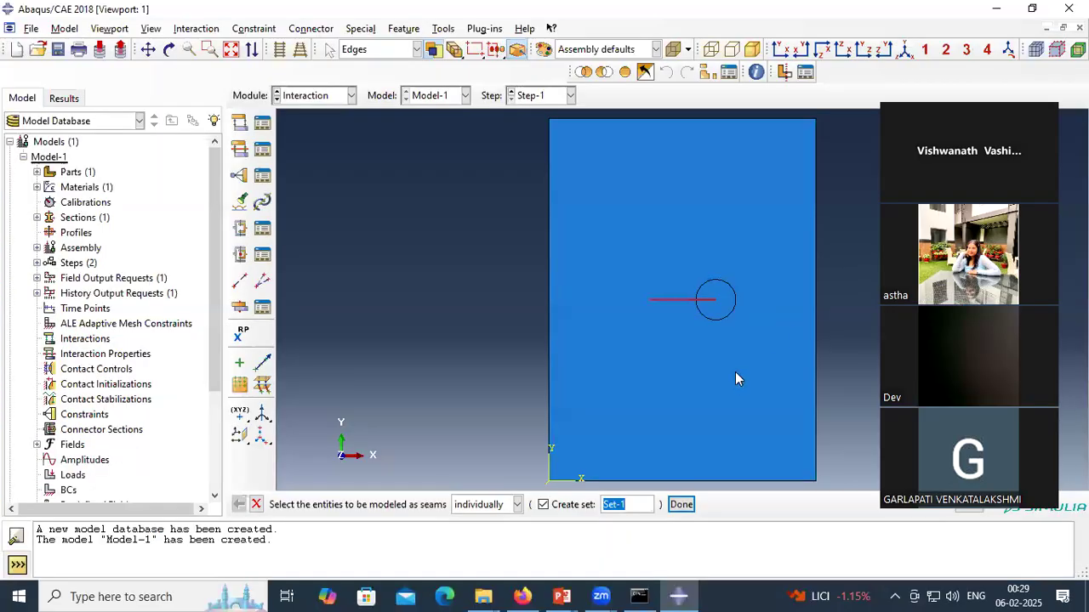
click(681, 505)
click(1032, 8)
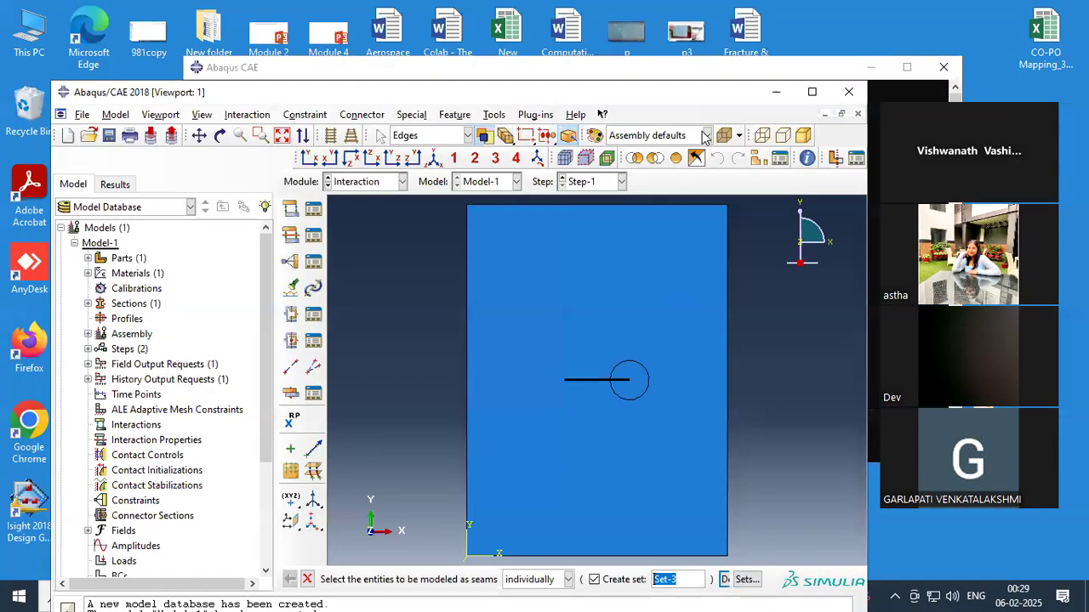
Step: Create a contour integral crack named Crack-1 with the crack tip at the circle's centre as its crack front
click(412, 114)
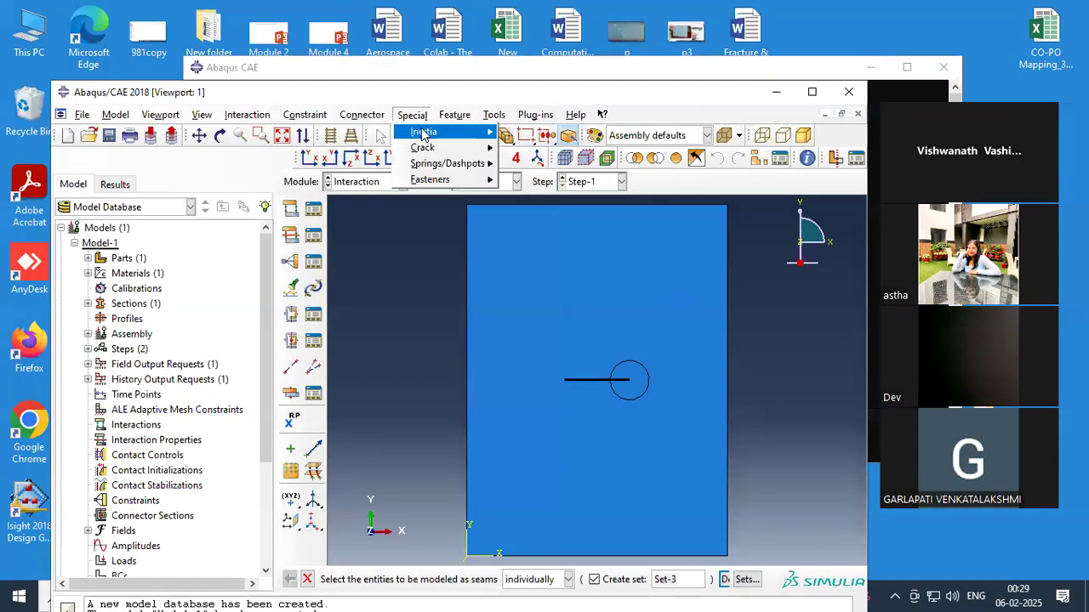
mouse_move(429, 150)
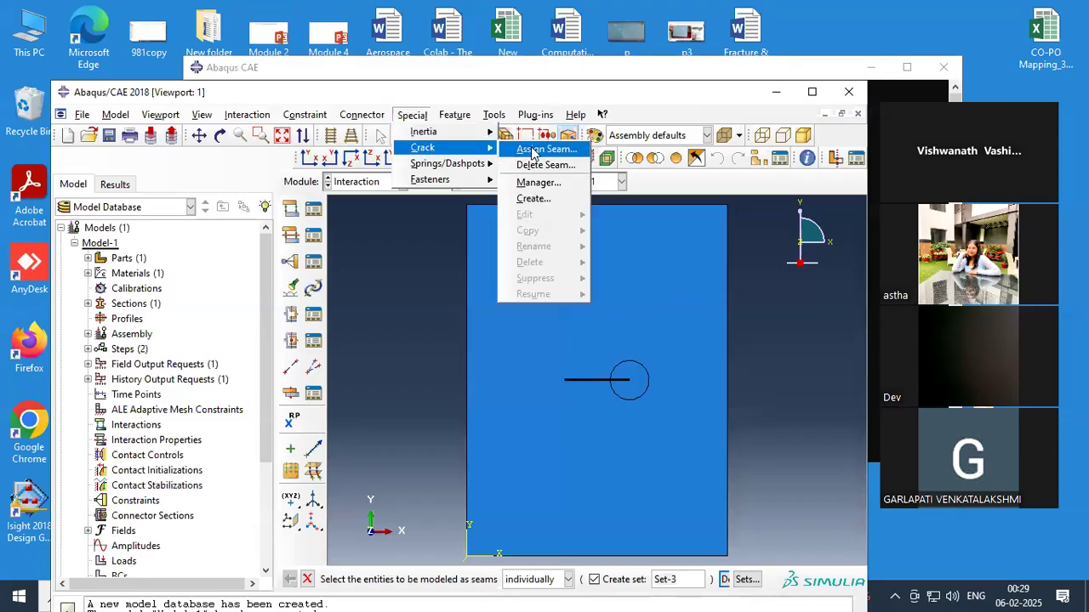
click(533, 199)
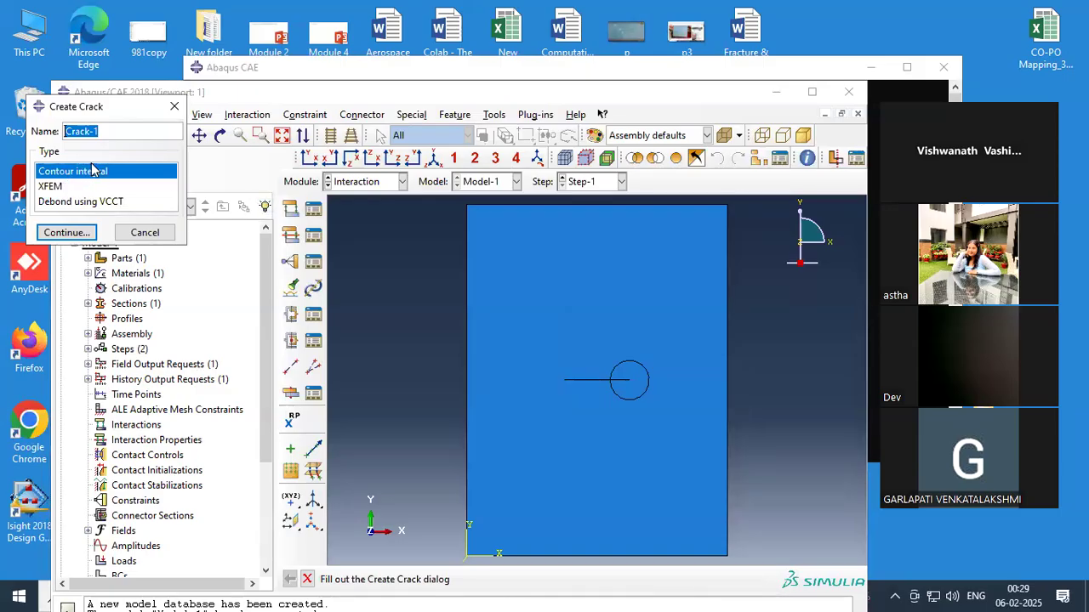
click(68, 233)
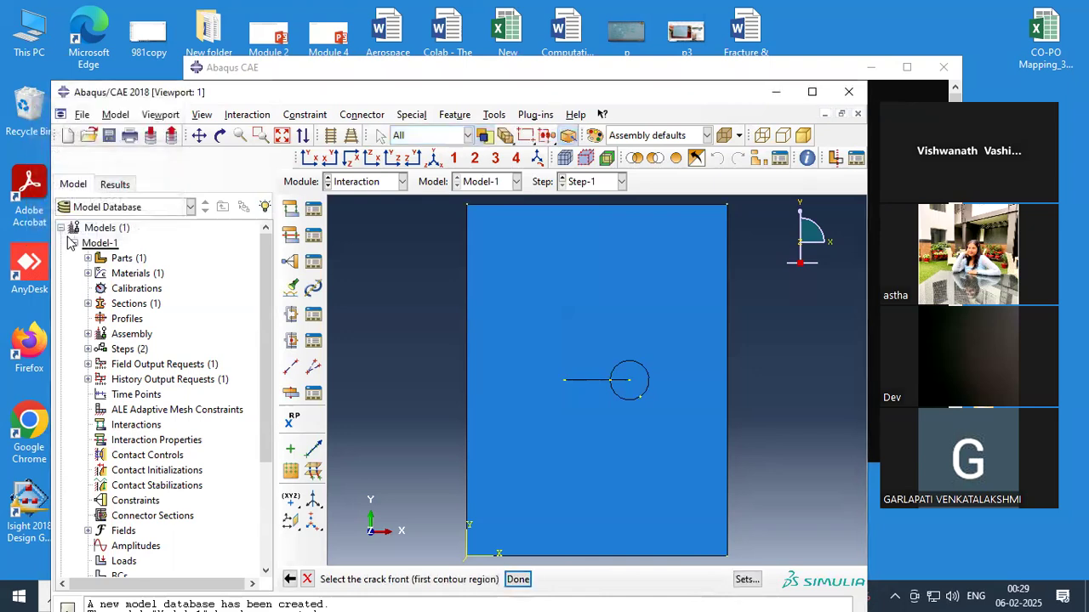
click(631, 383)
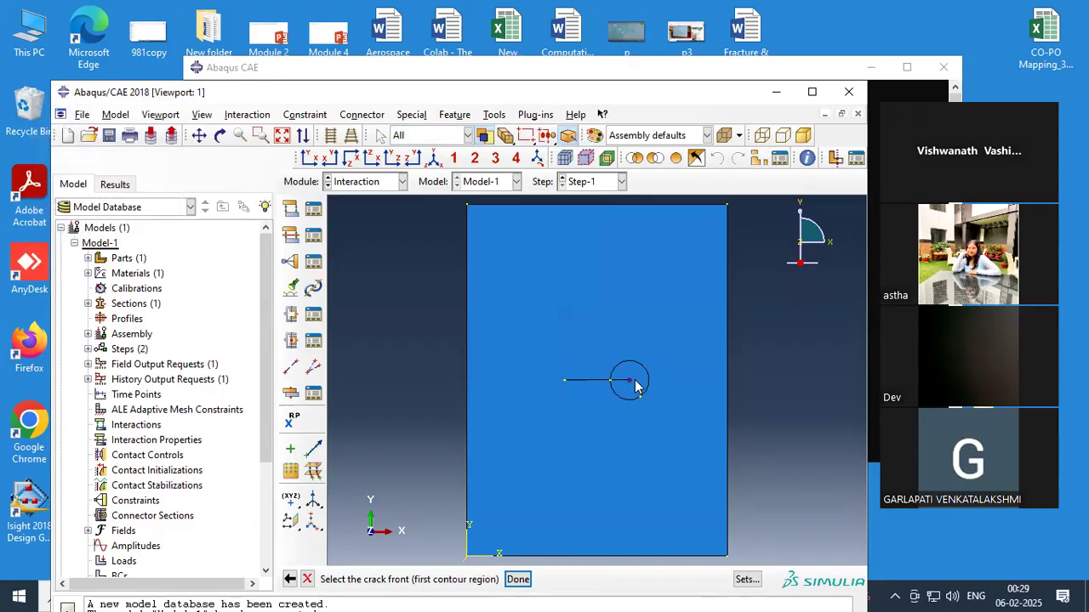
click(518, 581)
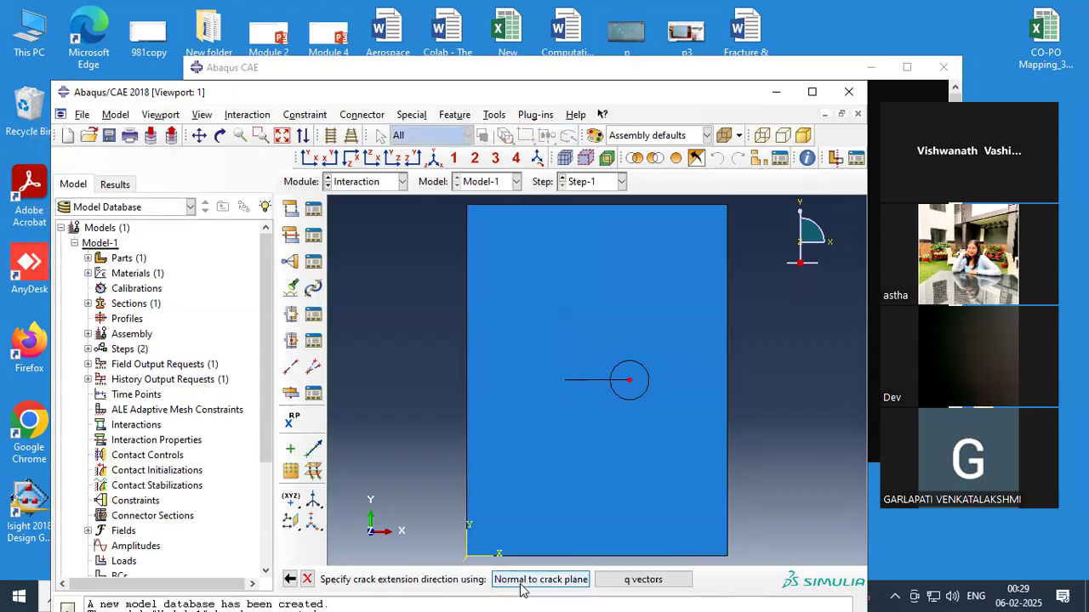
Step: Define the crack extension direction by a q vector from the crack segment inside the circle to the circle's upper-right arc point
click(645, 580)
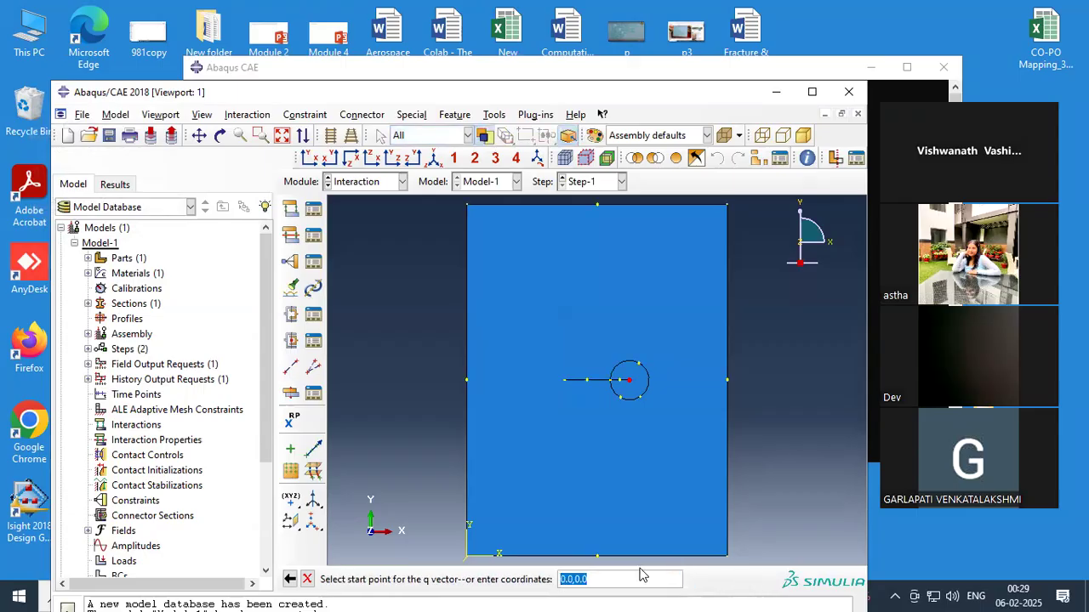
click(622, 385)
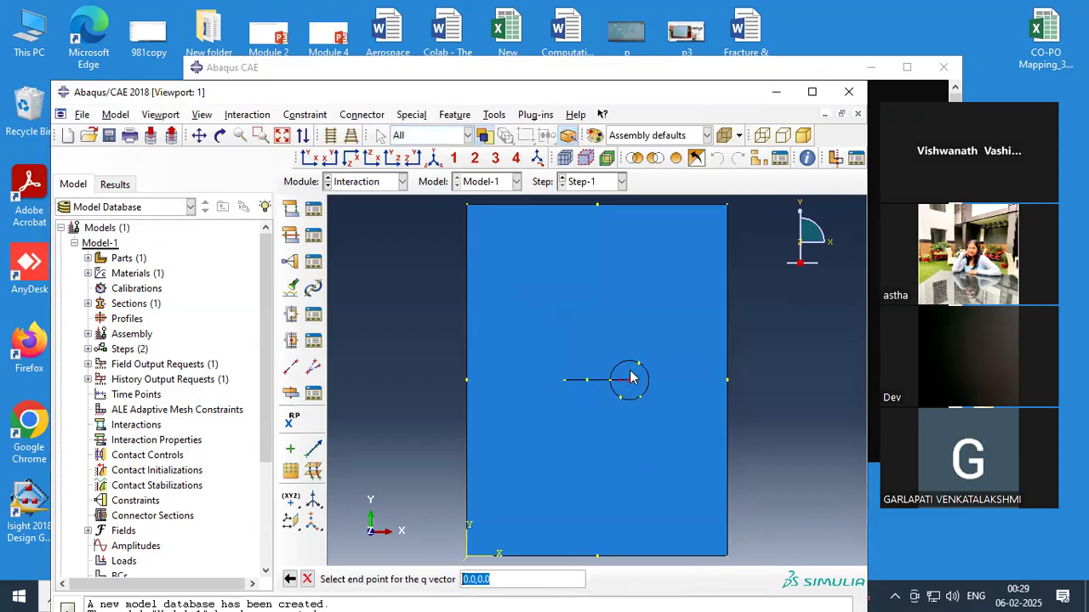
click(641, 371)
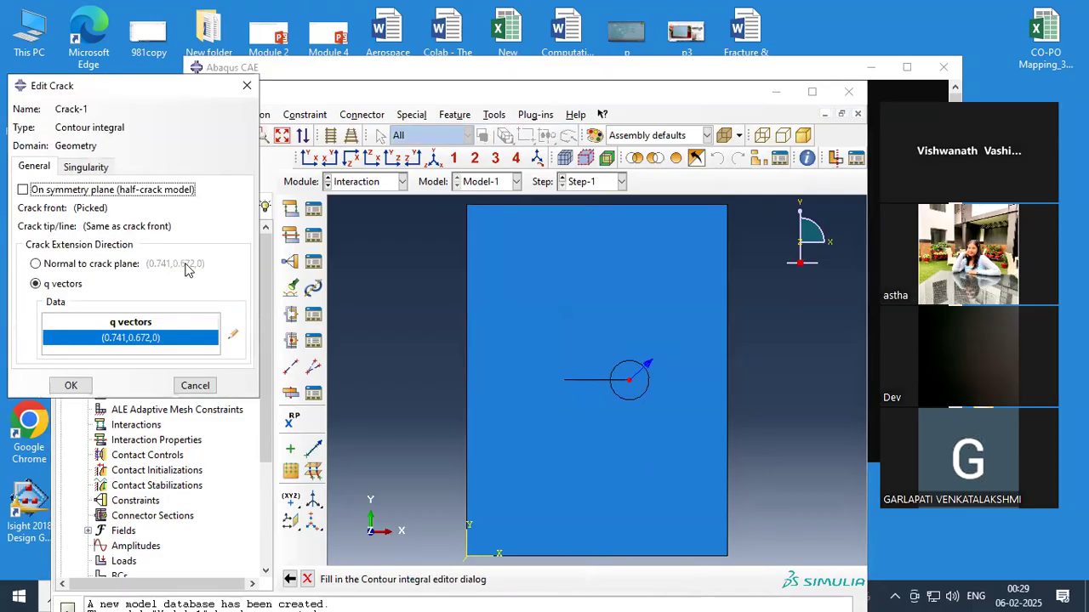
Step: Set the crack's singularity midside node parameter to 0.25 with no degeneracy, and accept the crack definition
click(86, 169)
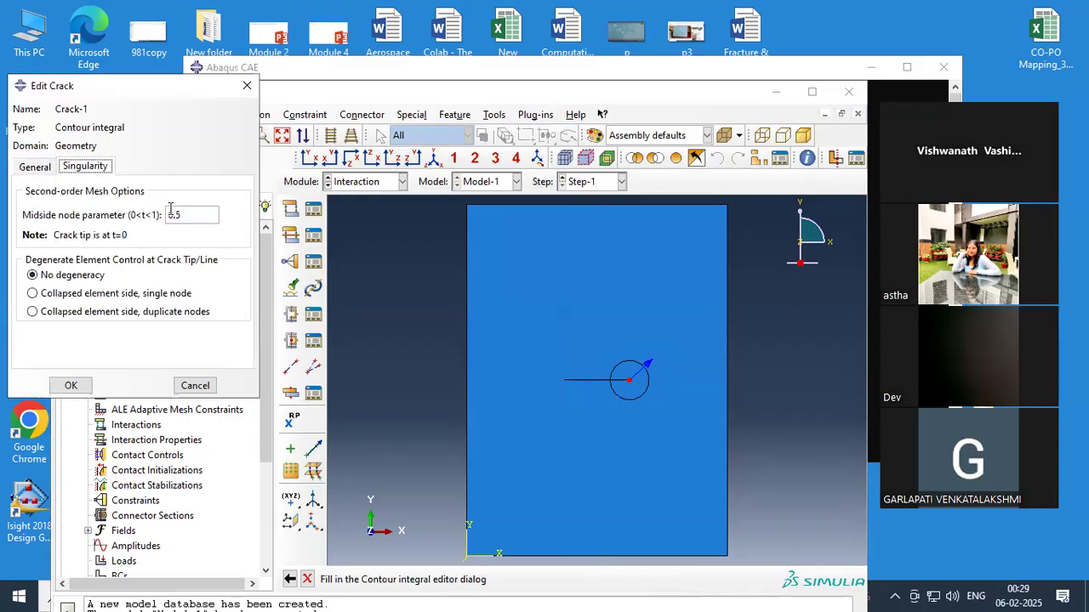
click(174, 215)
text(2)
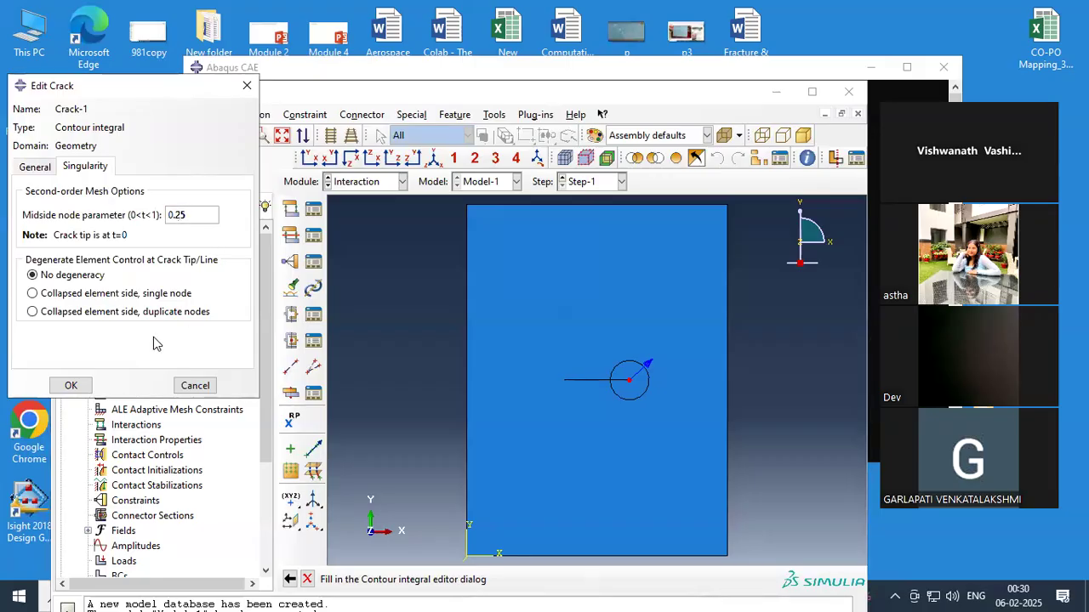
click(70, 385)
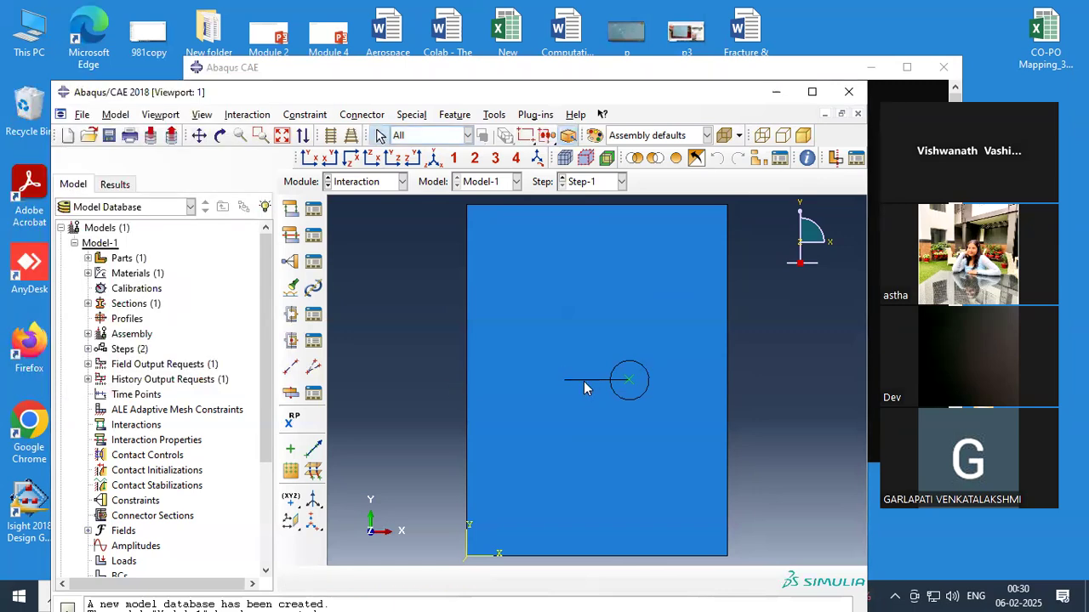
Step: Maximize the application window and switch to the Load module
click(812, 92)
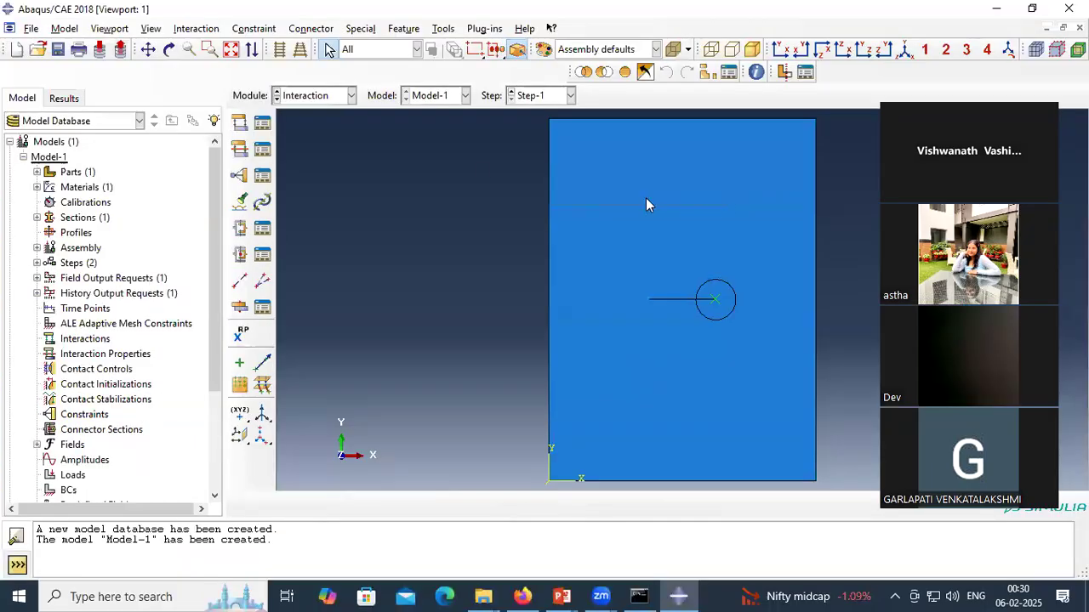
click(332, 99)
click(312, 188)
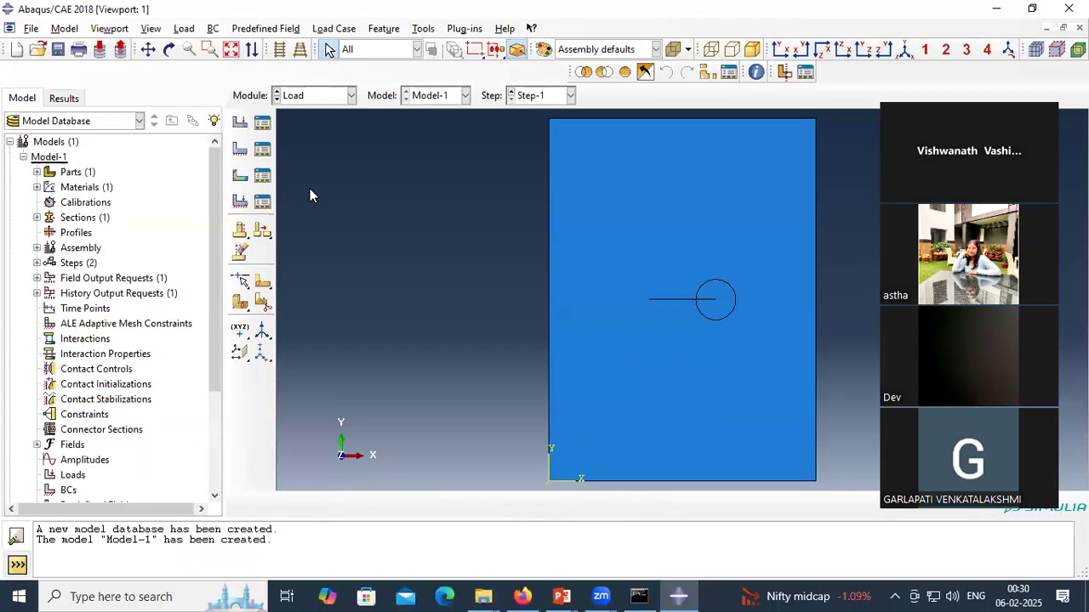
click(239, 124)
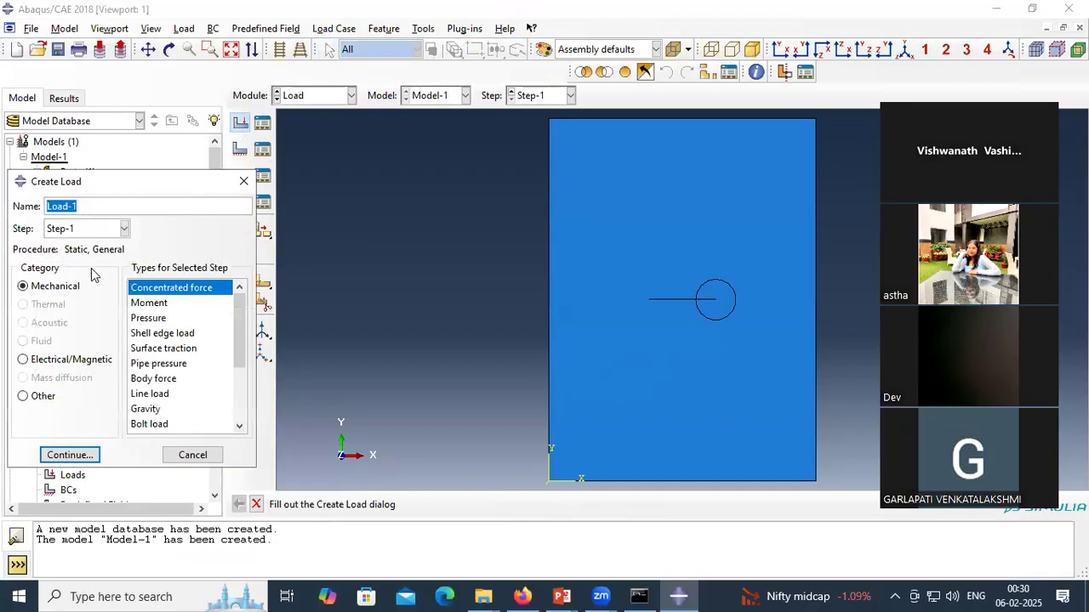
click(194, 455)
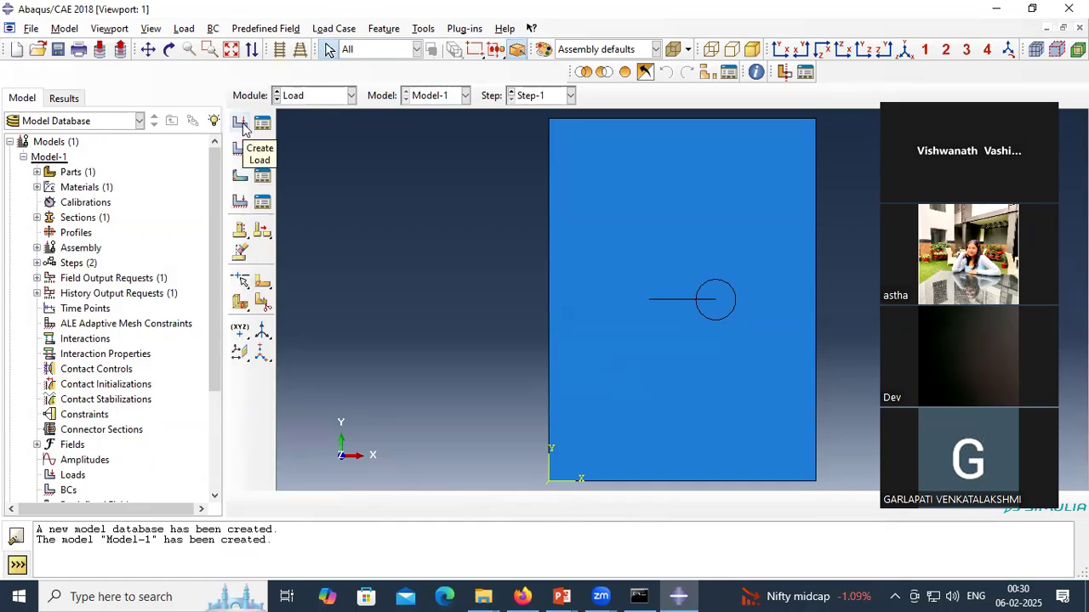
click(308, 96)
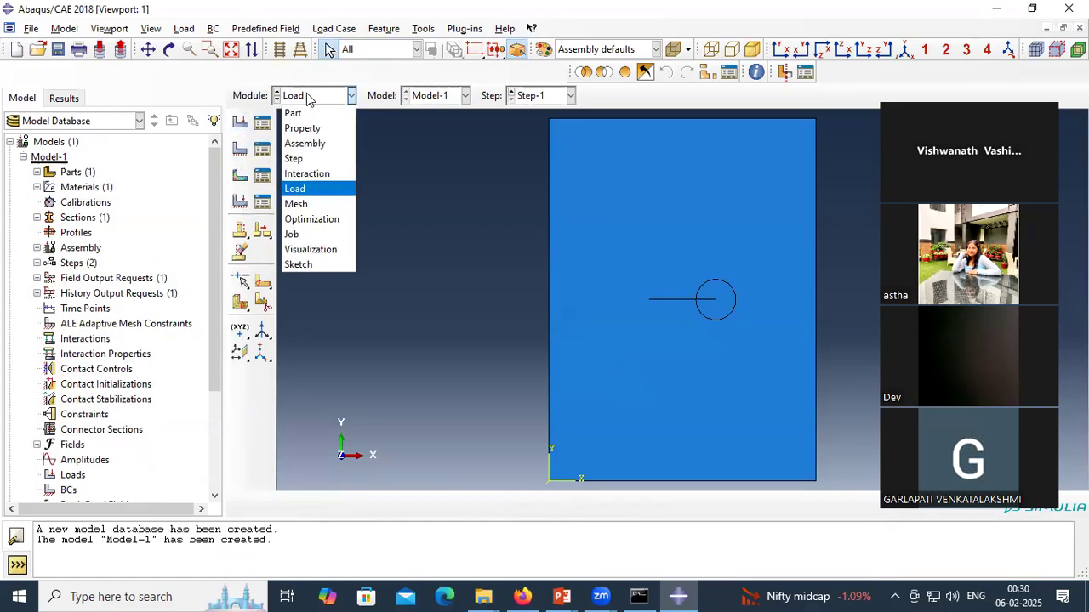
click(310, 190)
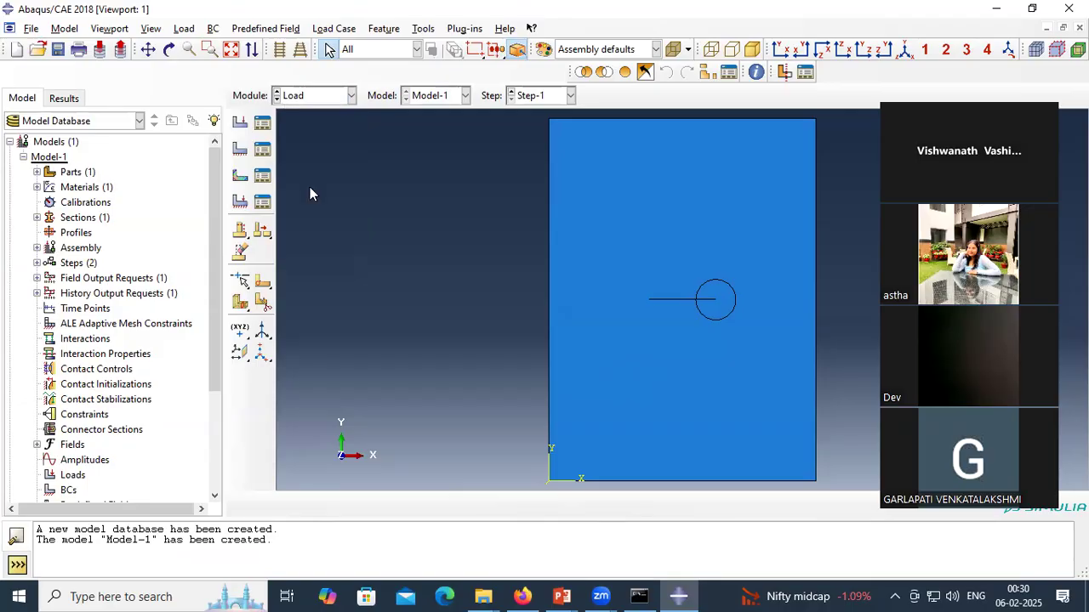
Step: Create a mechanical pressure load in Step-1 on the plate's top edge with uniform distribution and magnitude -200
click(240, 124)
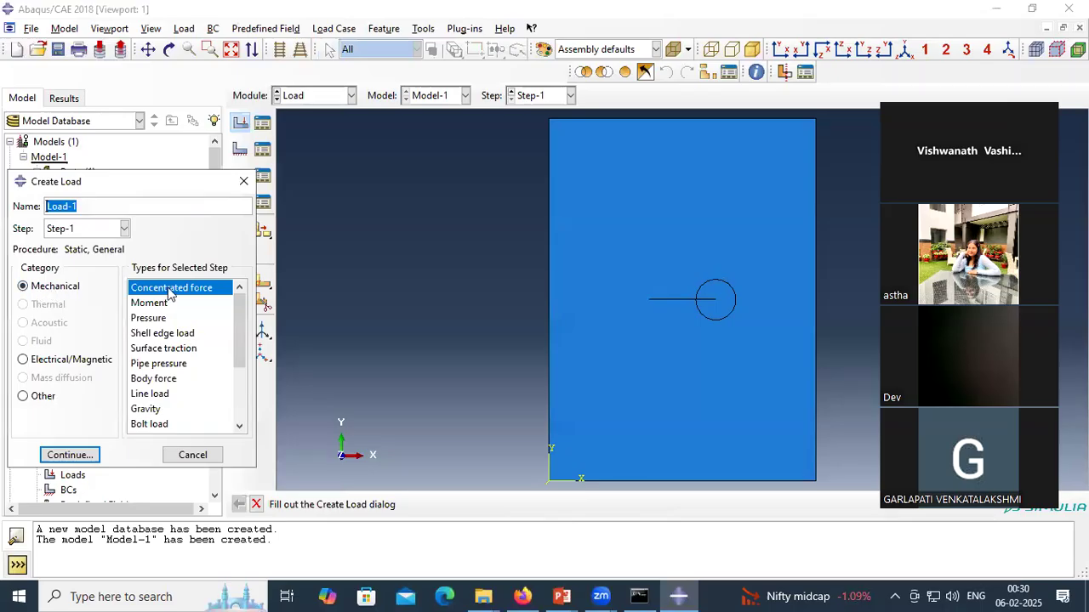
click(155, 319)
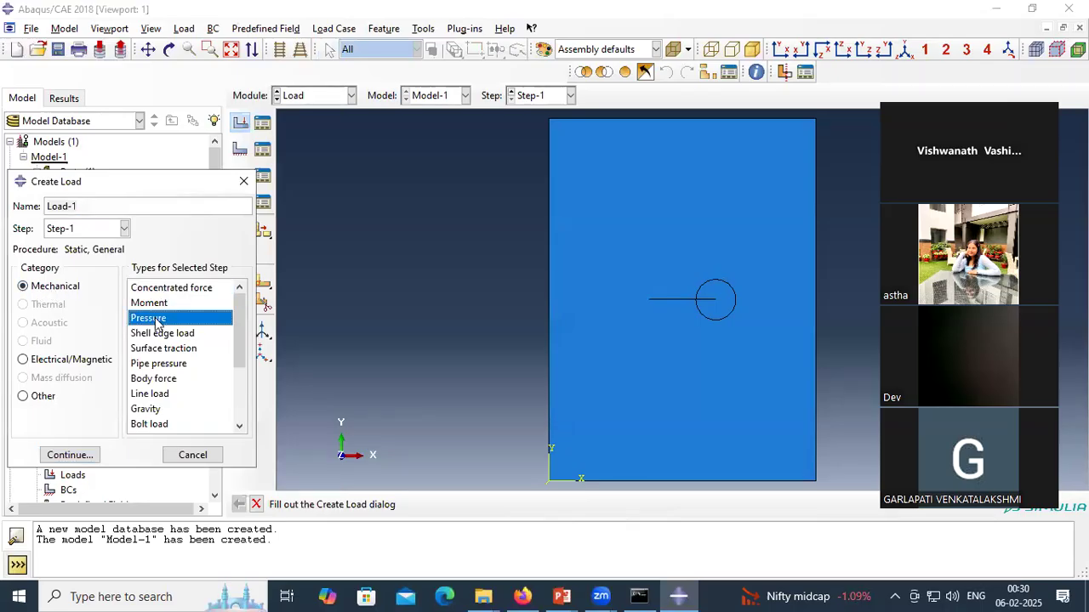
click(83, 455)
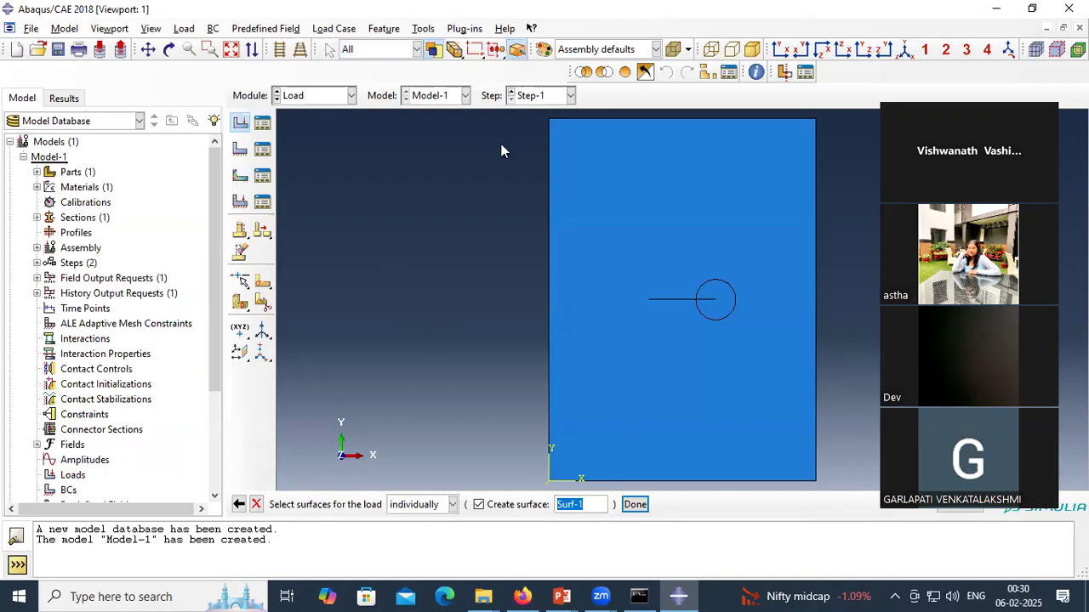
click(636, 117)
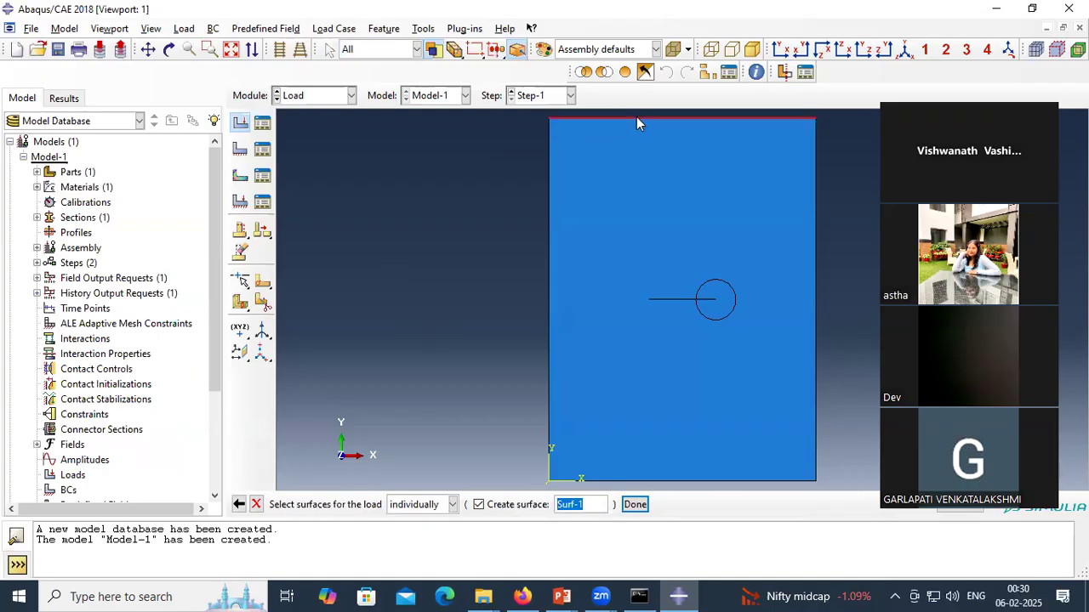
click(634, 505)
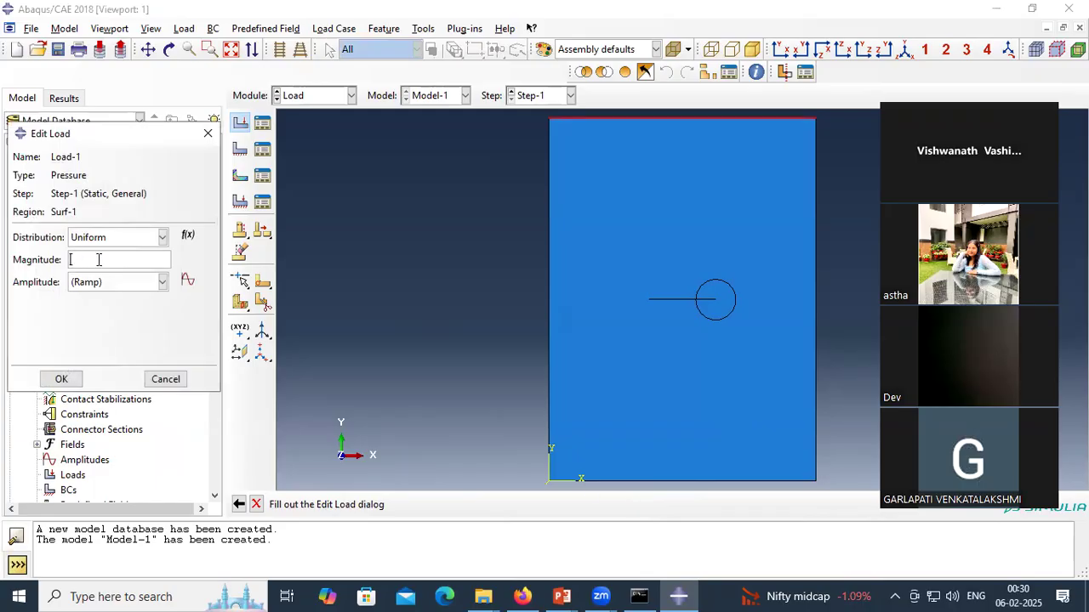
text(-200)
click(59, 379)
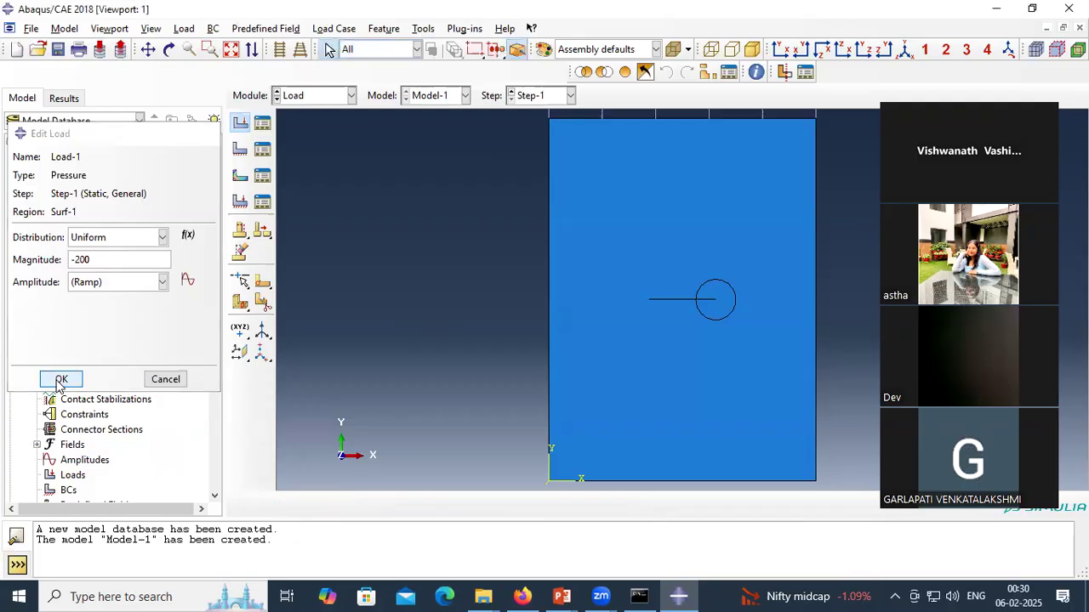
click(554, 277)
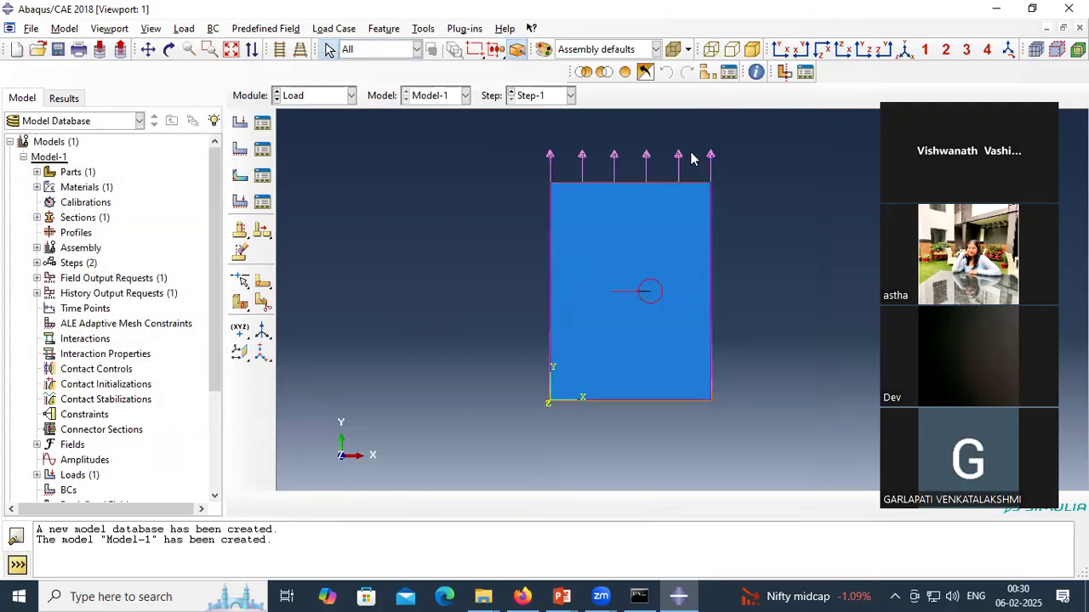
click(363, 223)
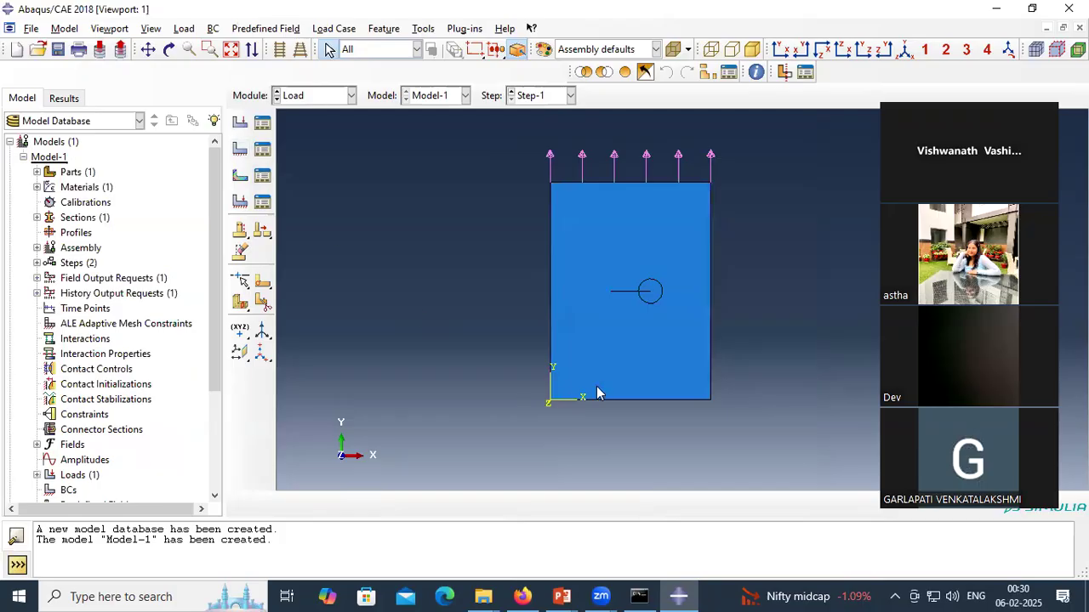
Step: Create an Encastre boundary condition in Step-1 on the plate's bottom edge
click(240, 150)
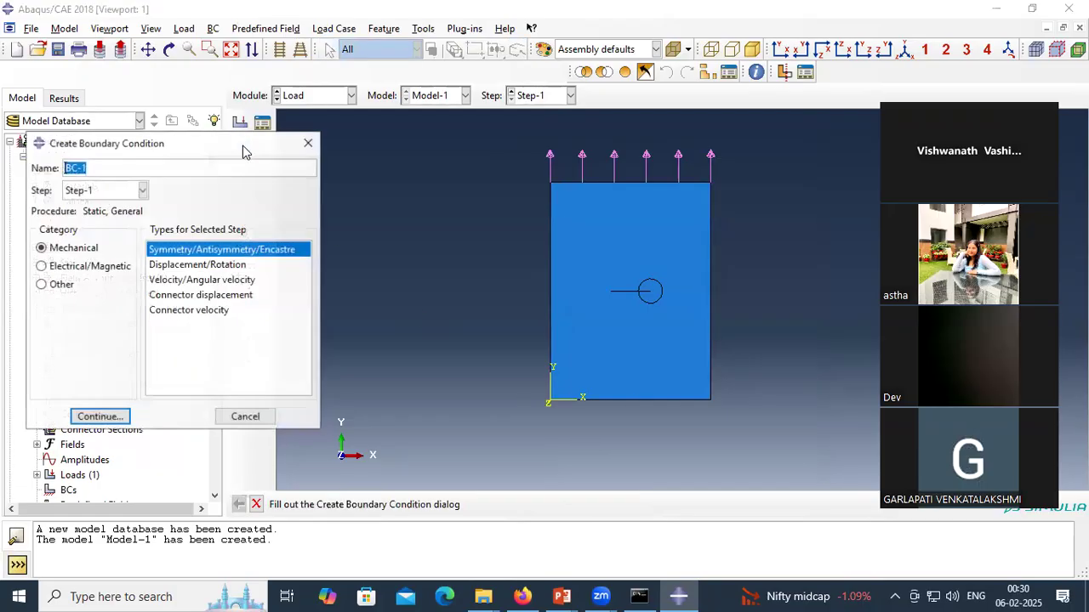
click(308, 143)
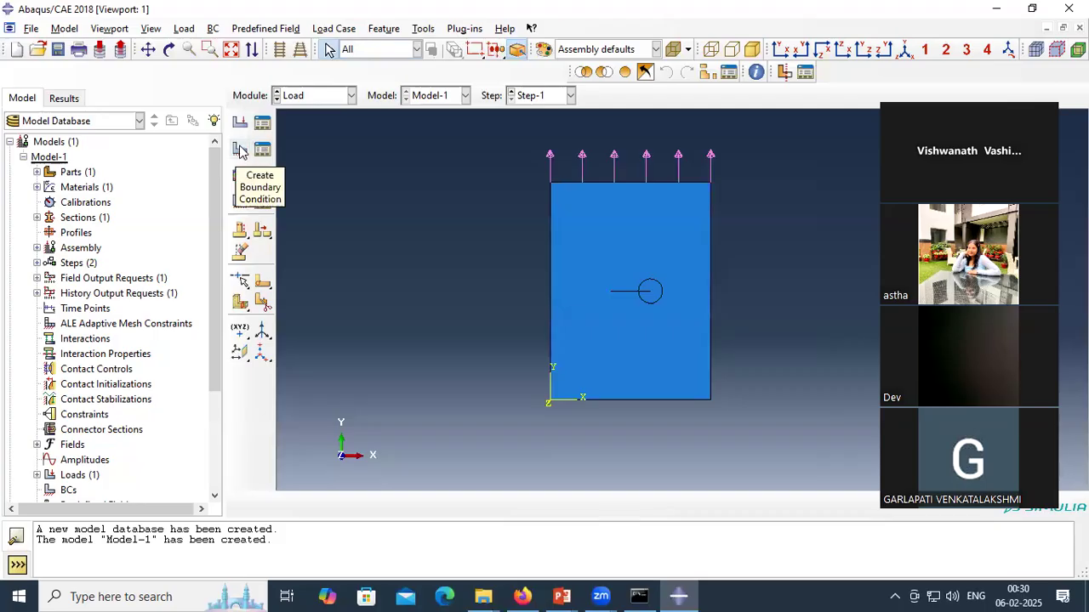
click(240, 150)
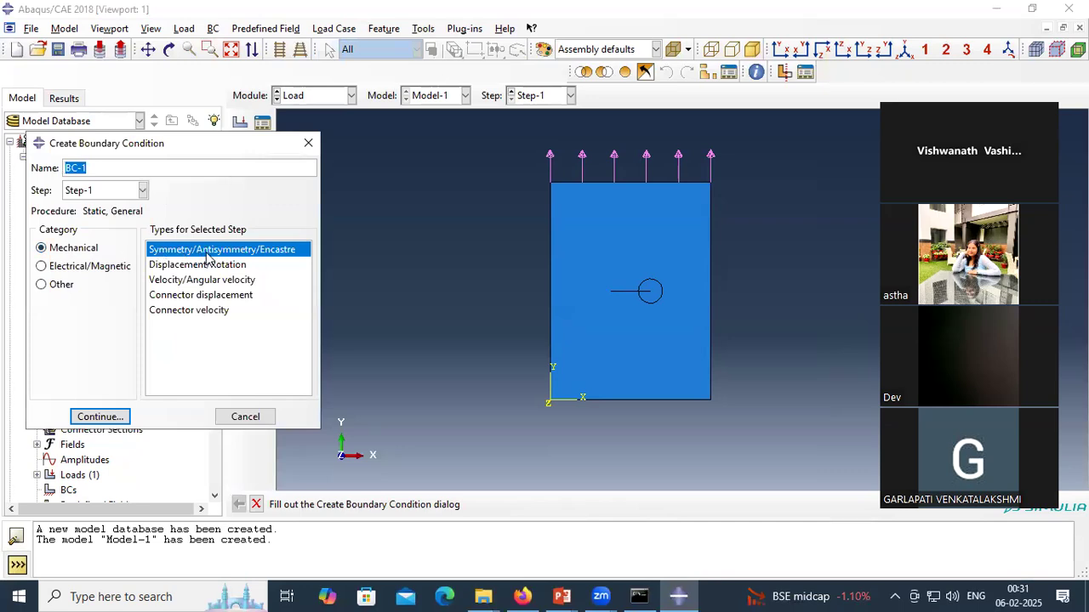
click(99, 417)
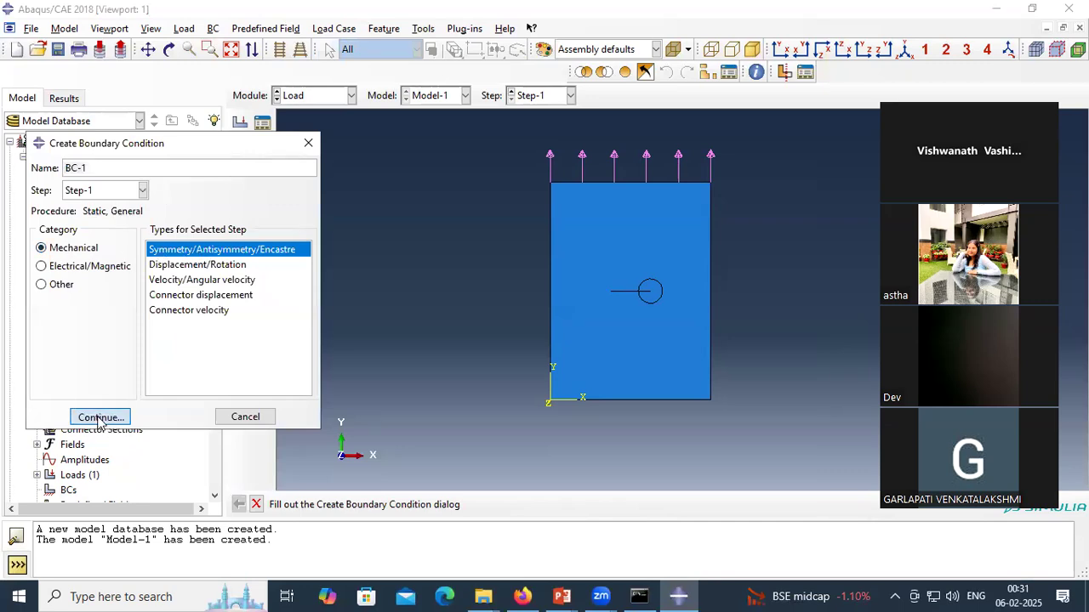
click(640, 398)
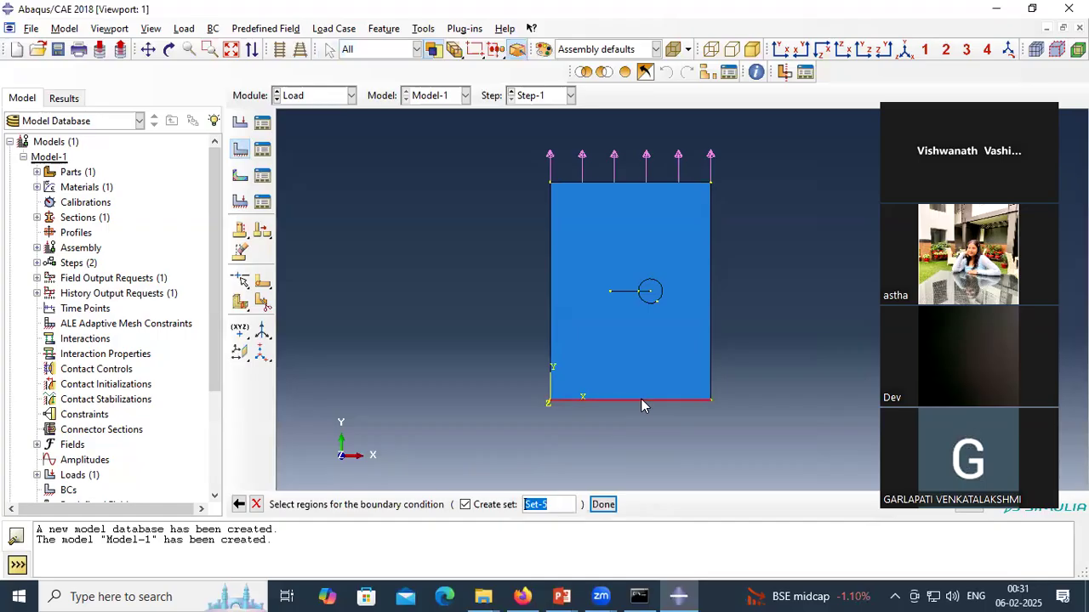
click(603, 505)
click(67, 356)
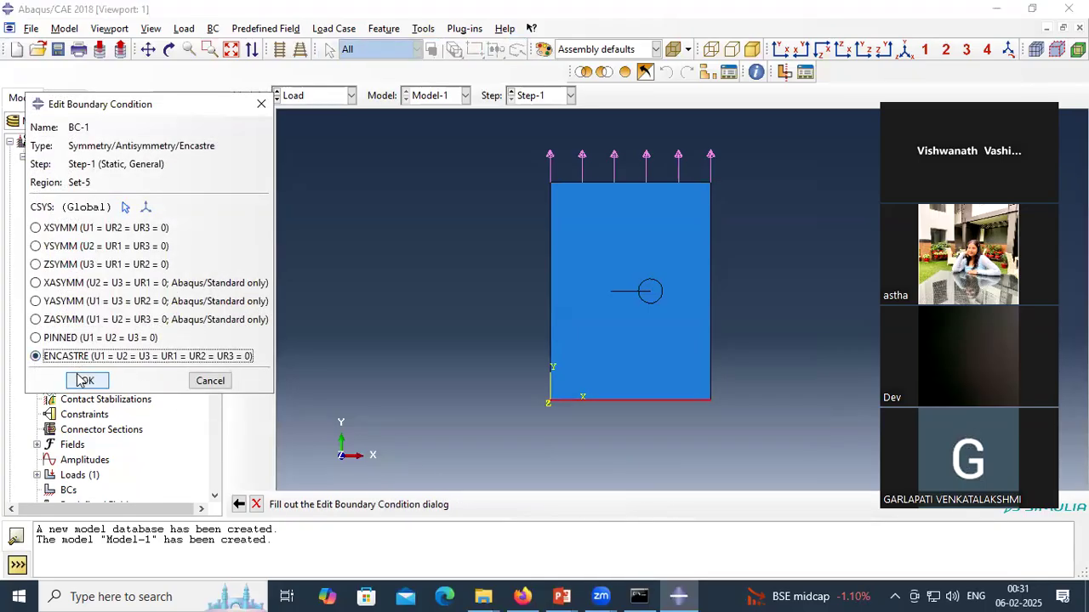
click(86, 382)
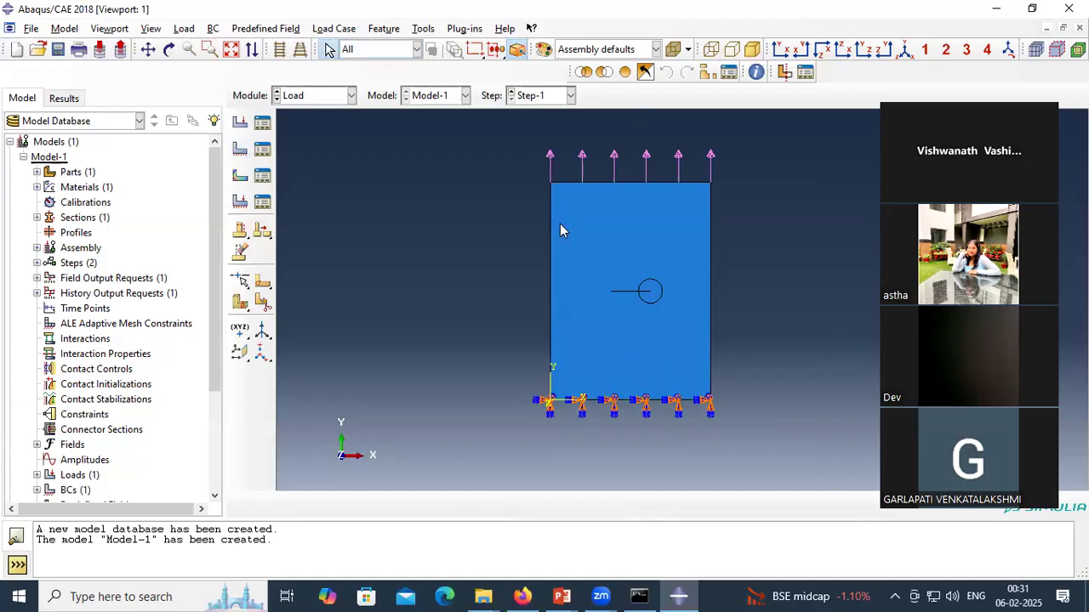
Step: Switch to the Mesh module and mesh the plate's part instance
click(321, 99)
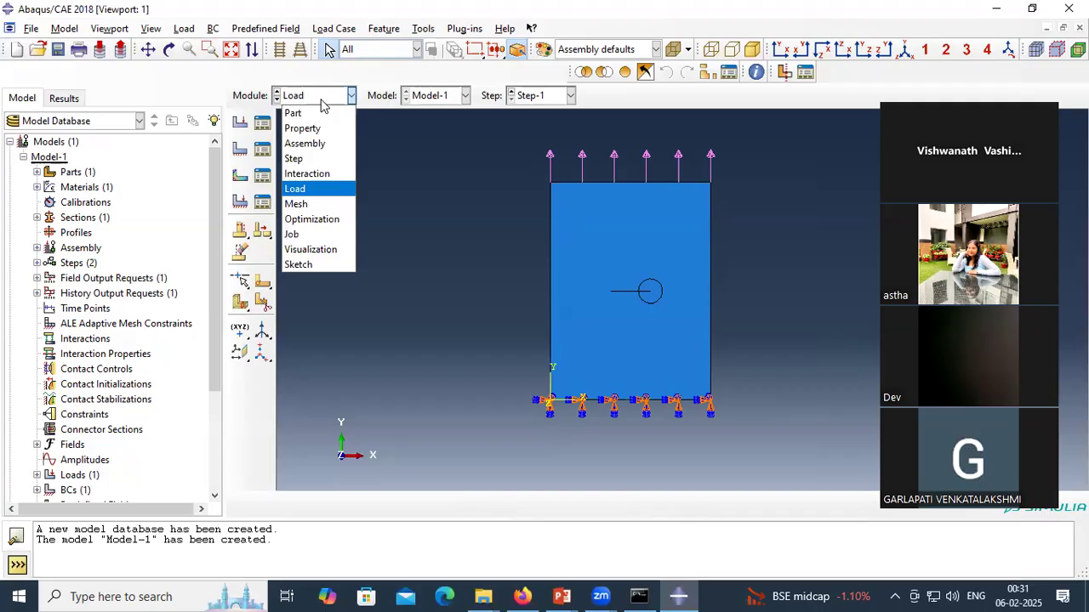
click(313, 205)
click(240, 145)
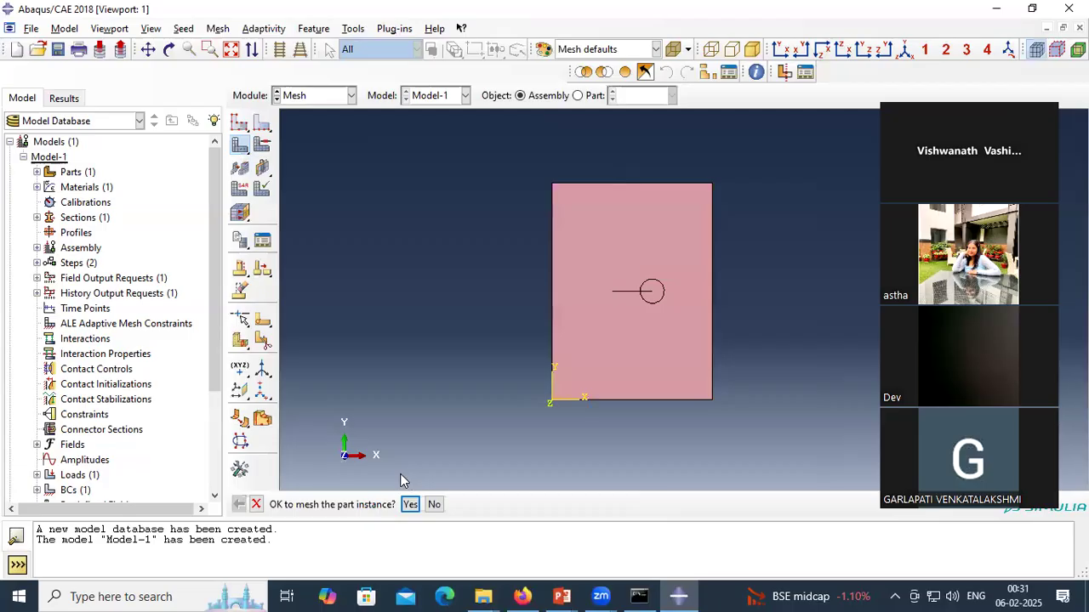
click(317, 95)
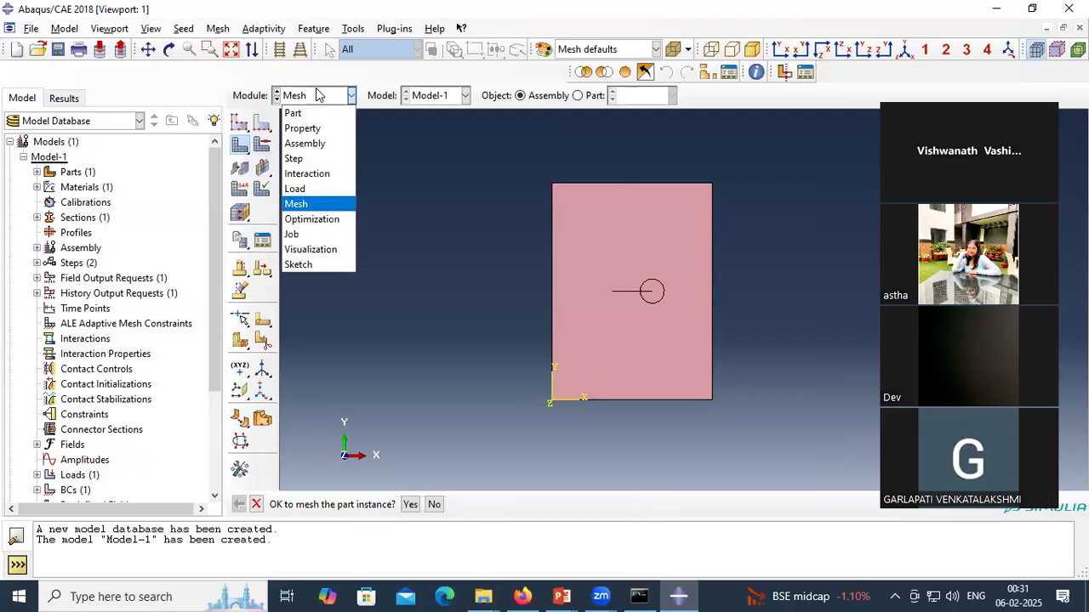
click(303, 204)
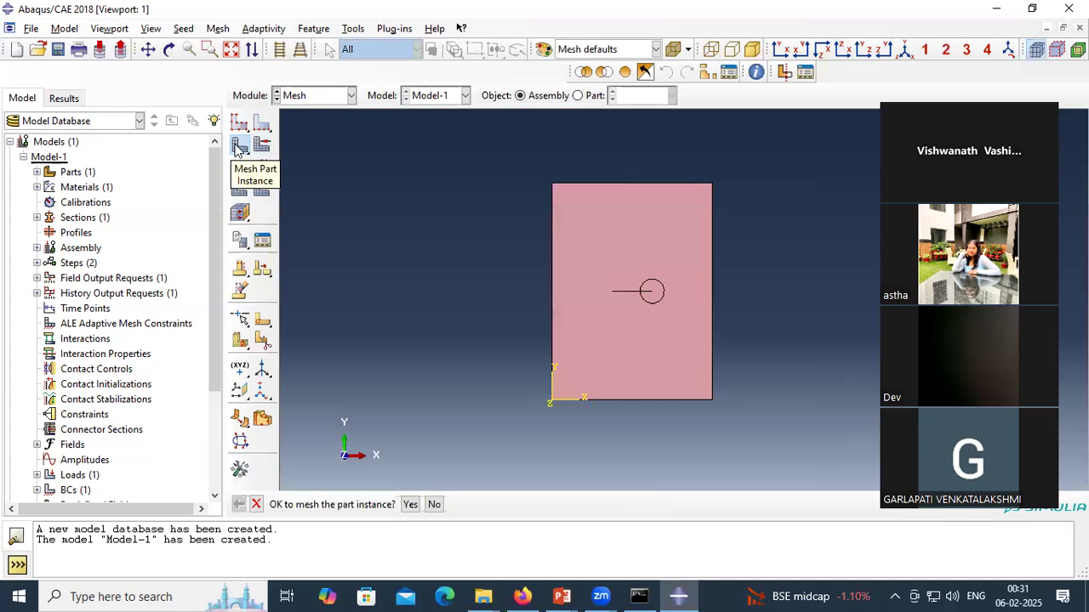
click(416, 510)
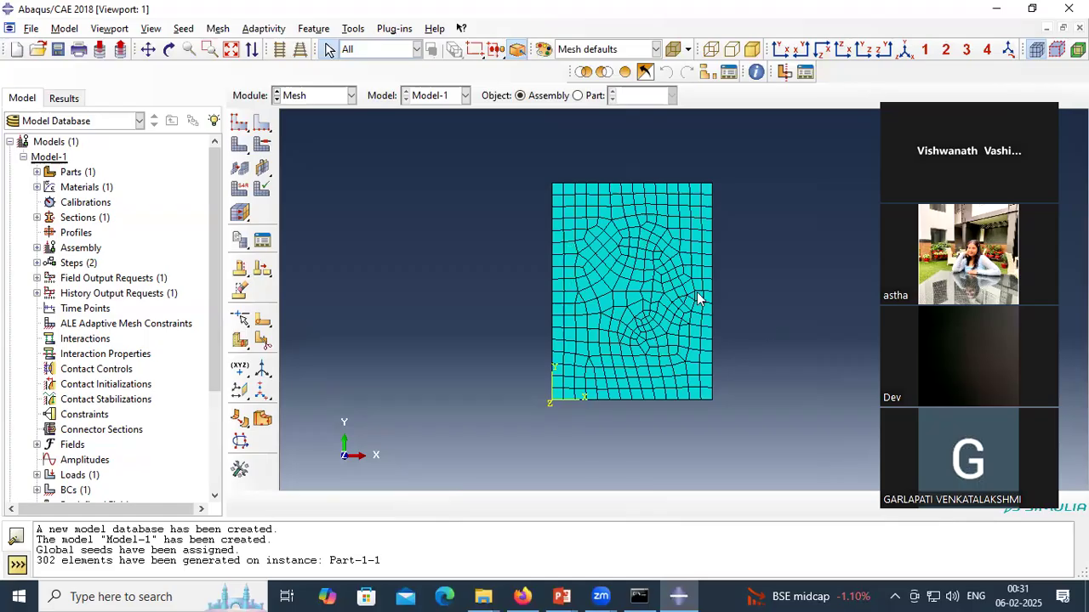
Step: Switch to the Job module and create a job named Job-1pwcc62 from Model-1
click(316, 99)
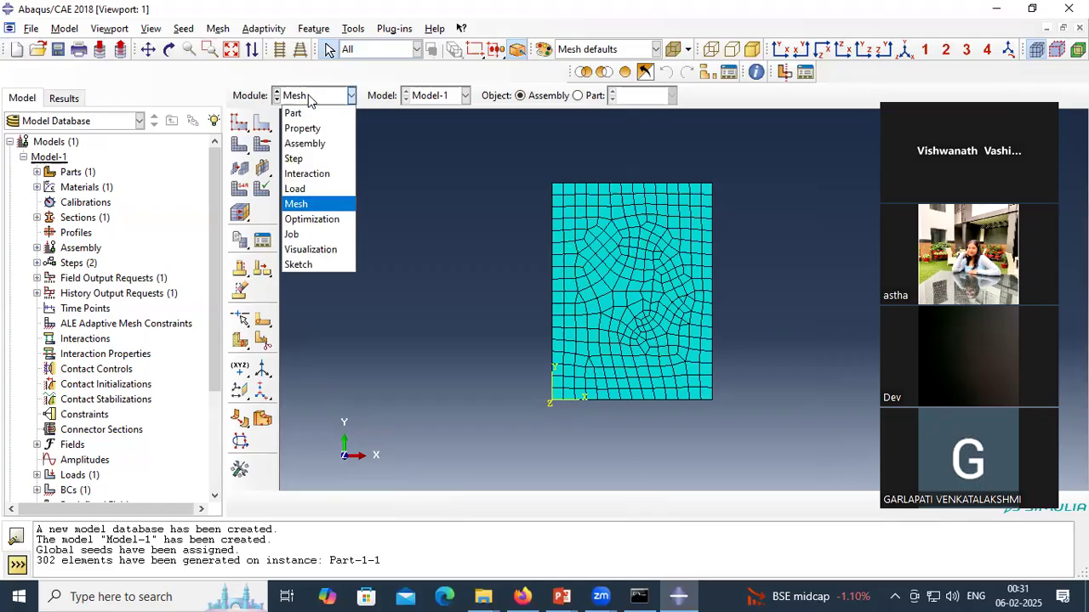
click(309, 232)
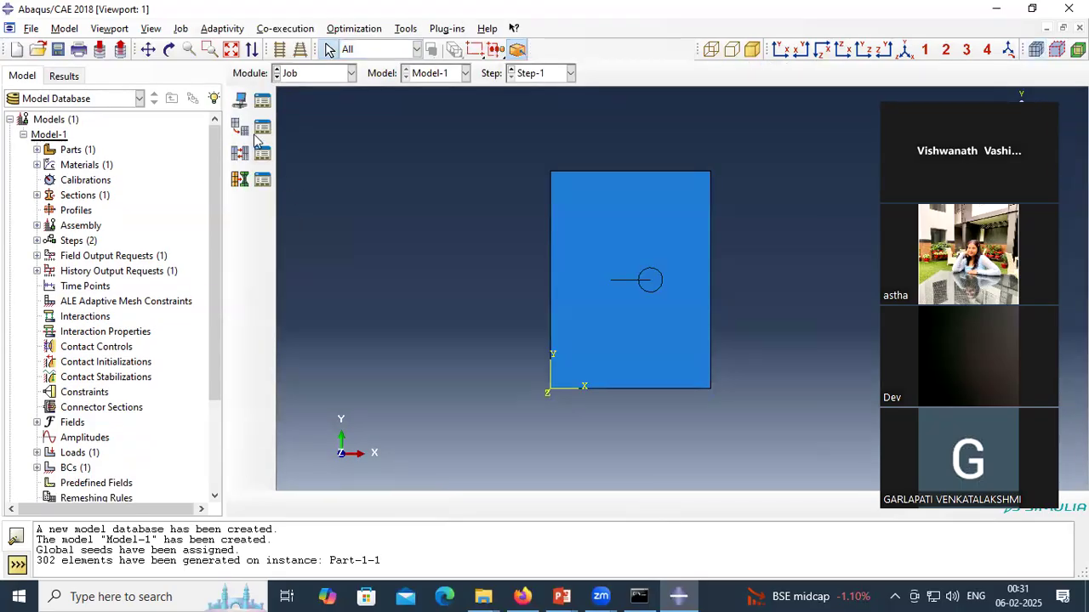
click(315, 73)
click(311, 196)
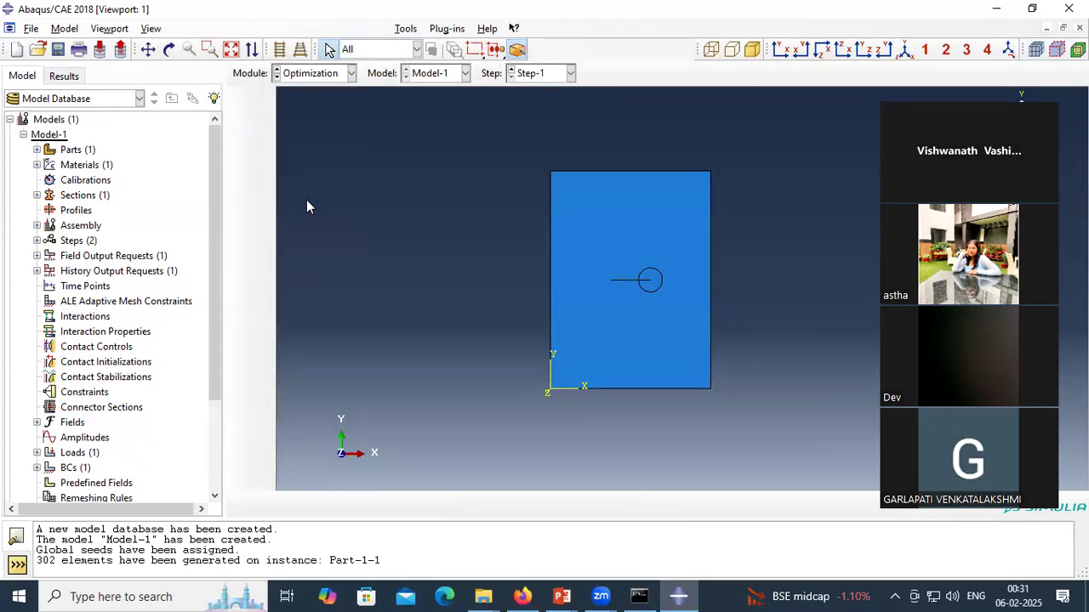
click(316, 97)
click(310, 233)
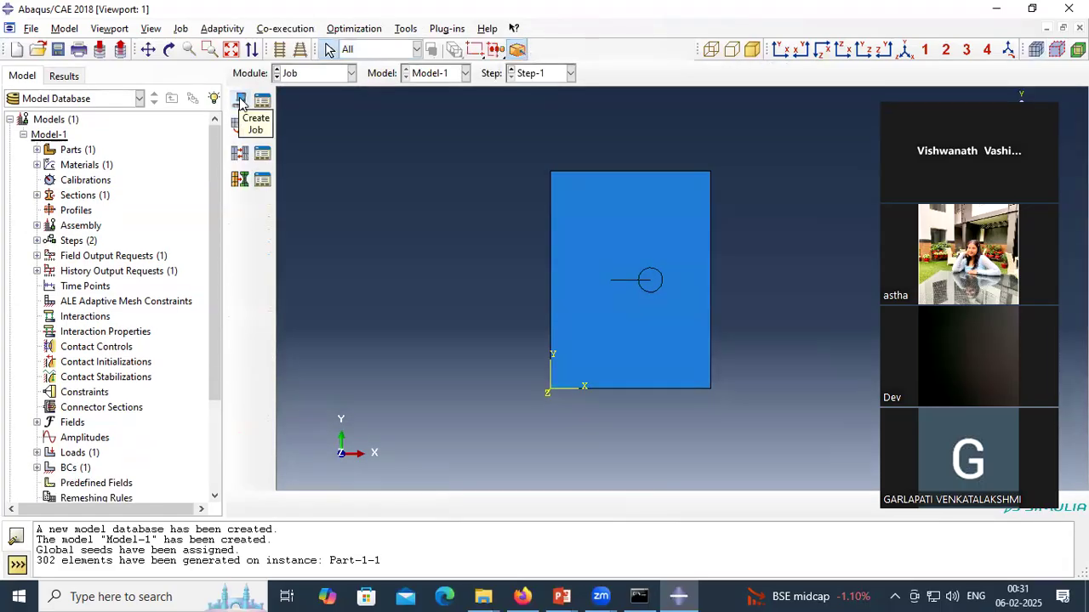
click(241, 102)
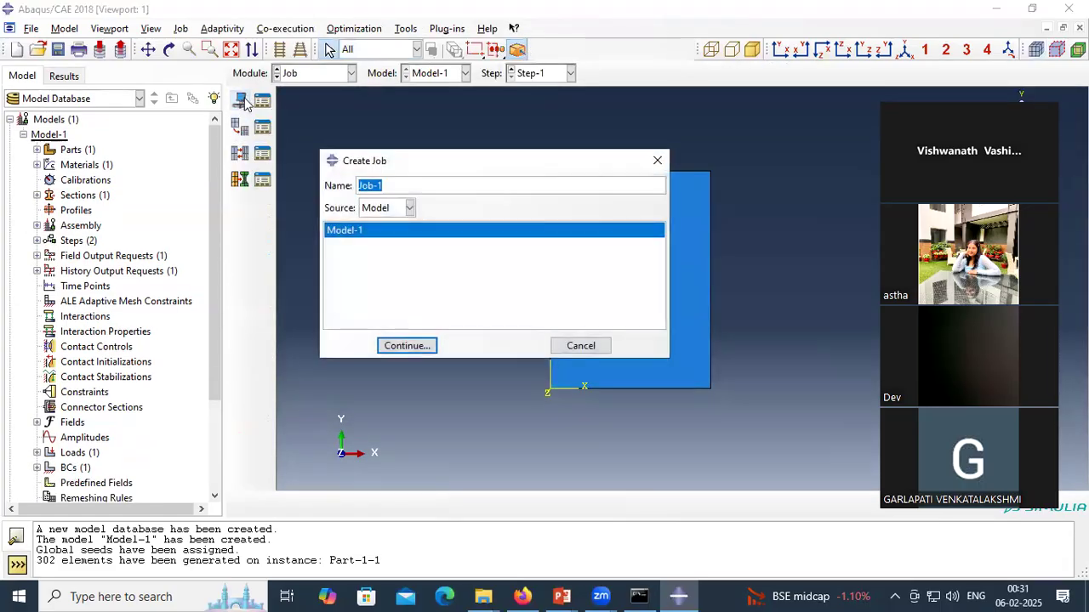
click(409, 185)
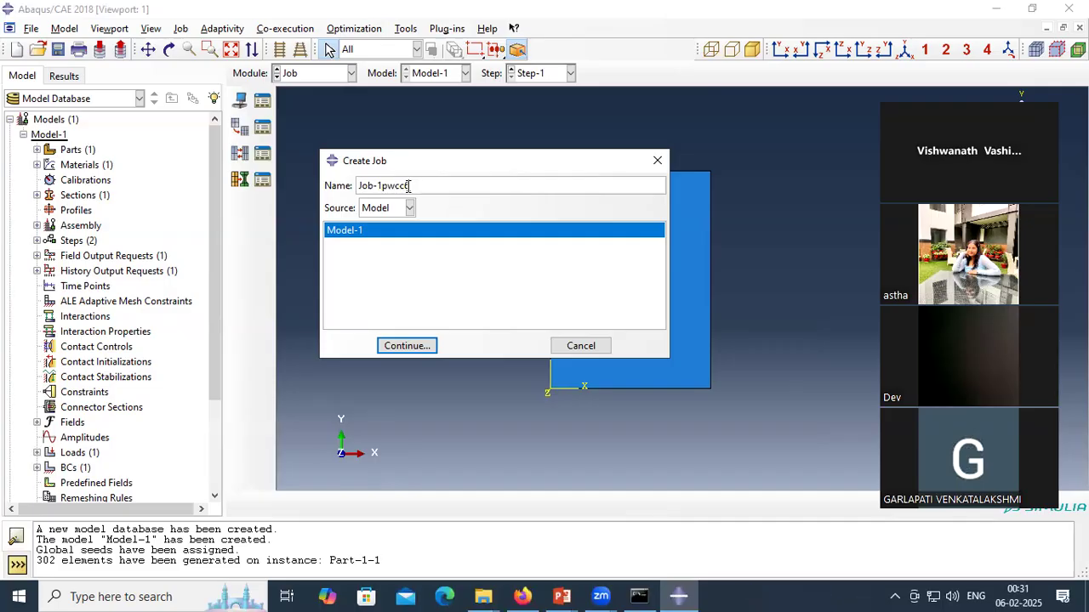
click(399, 346)
click(249, 473)
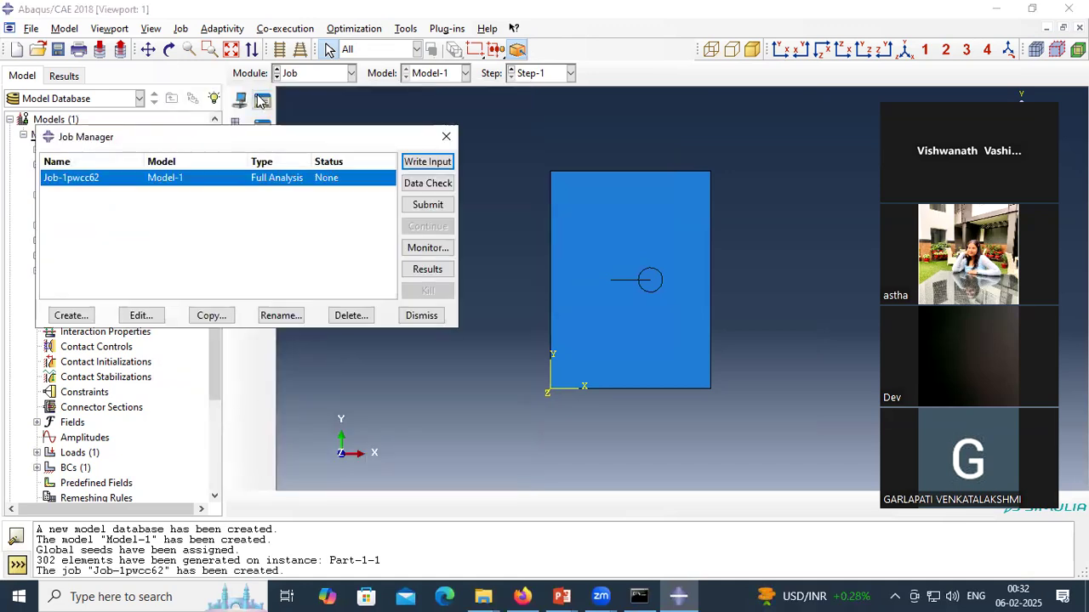
Step: Try to submit Job-1pwcc62, declining to continue, and switch to the Step module
click(428, 205)
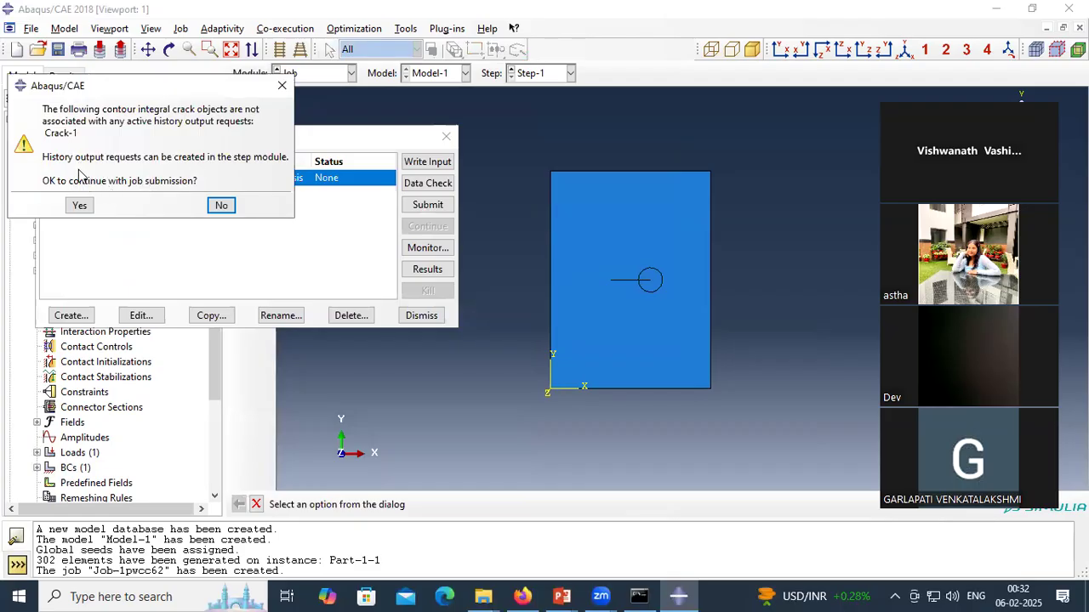
click(219, 207)
click(315, 73)
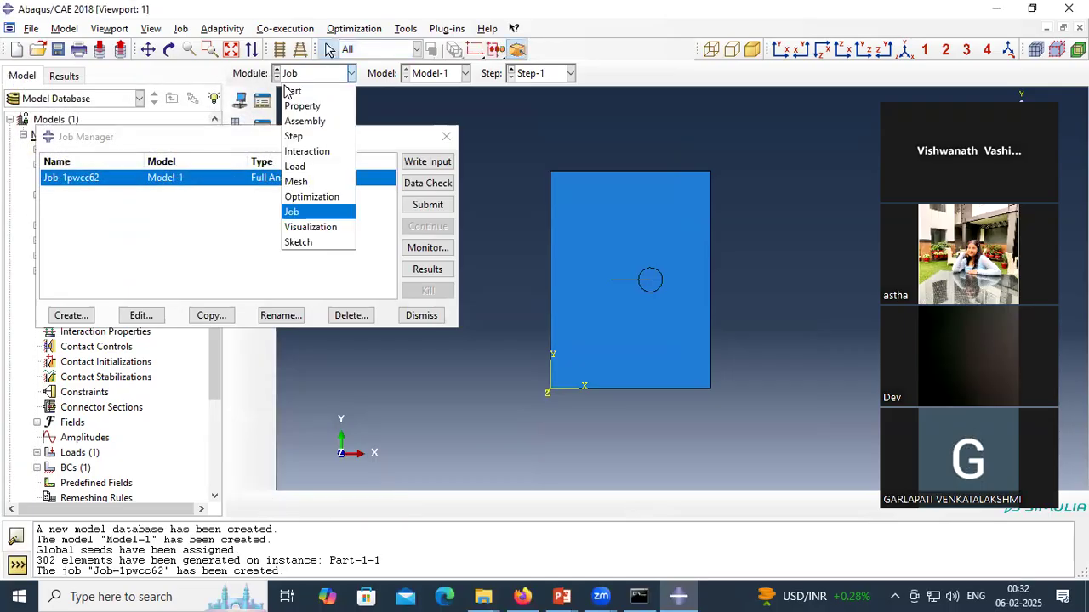
click(294, 136)
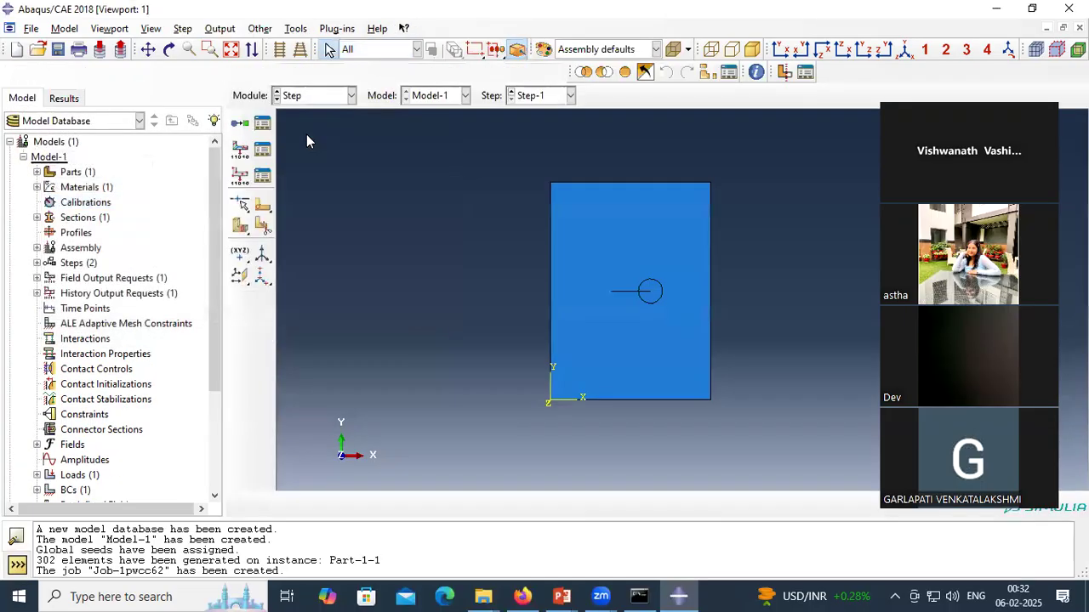
Step: Create a Step-1 history output request for Crack-1 with 4 contours, stress intensity factors and the maximum tangential stress criterion
click(241, 179)
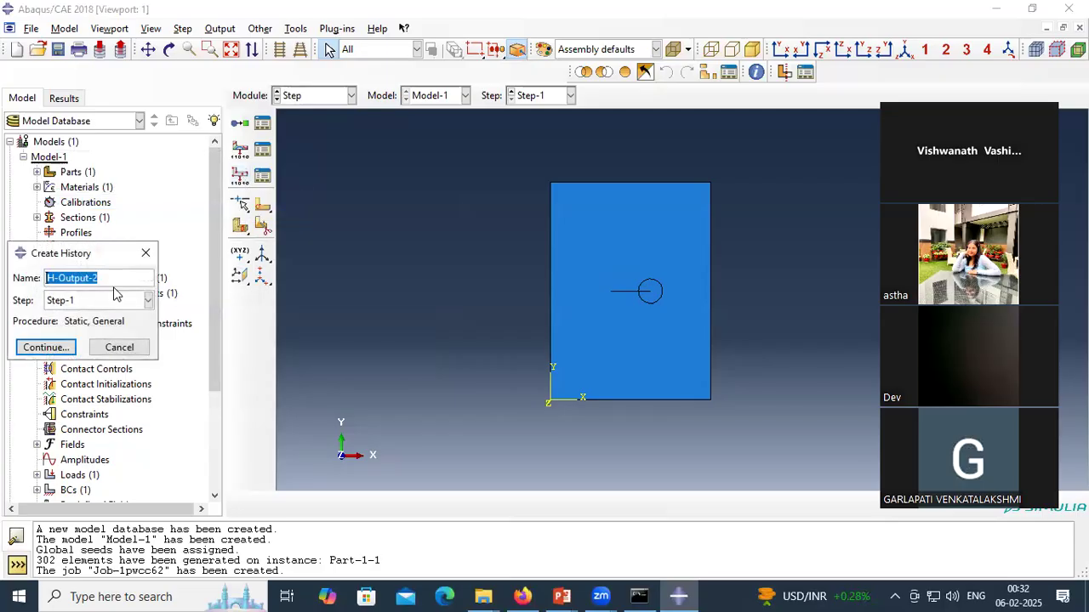
click(45, 347)
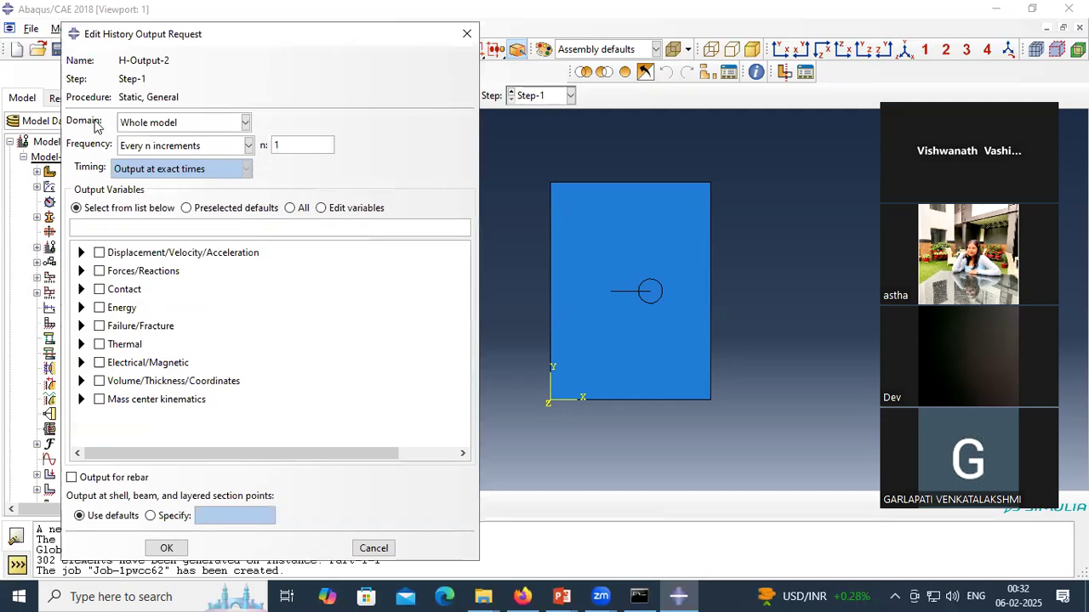
click(186, 125)
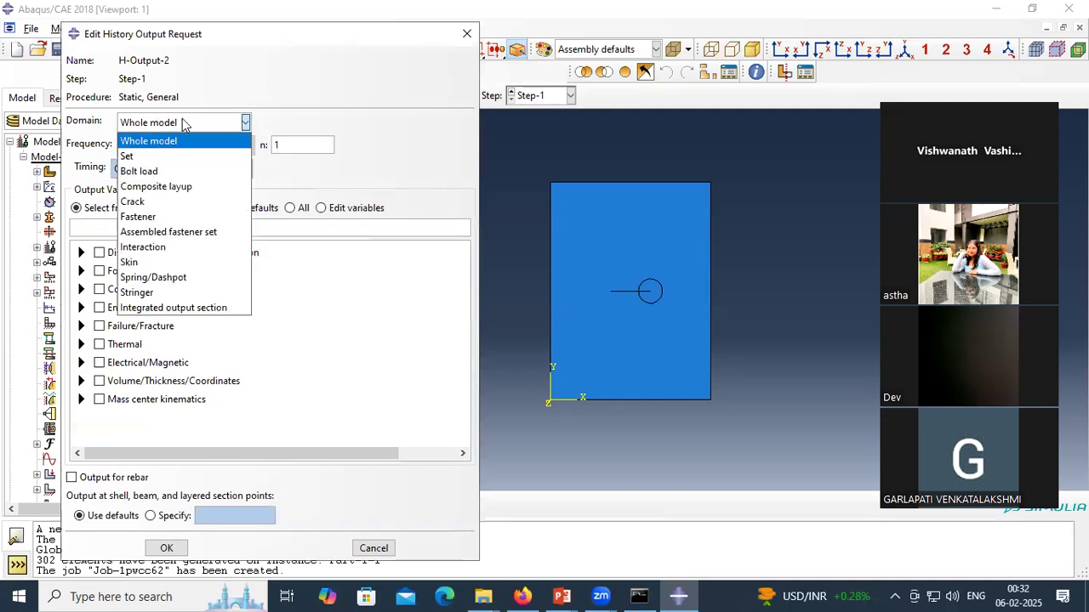
click(170, 201)
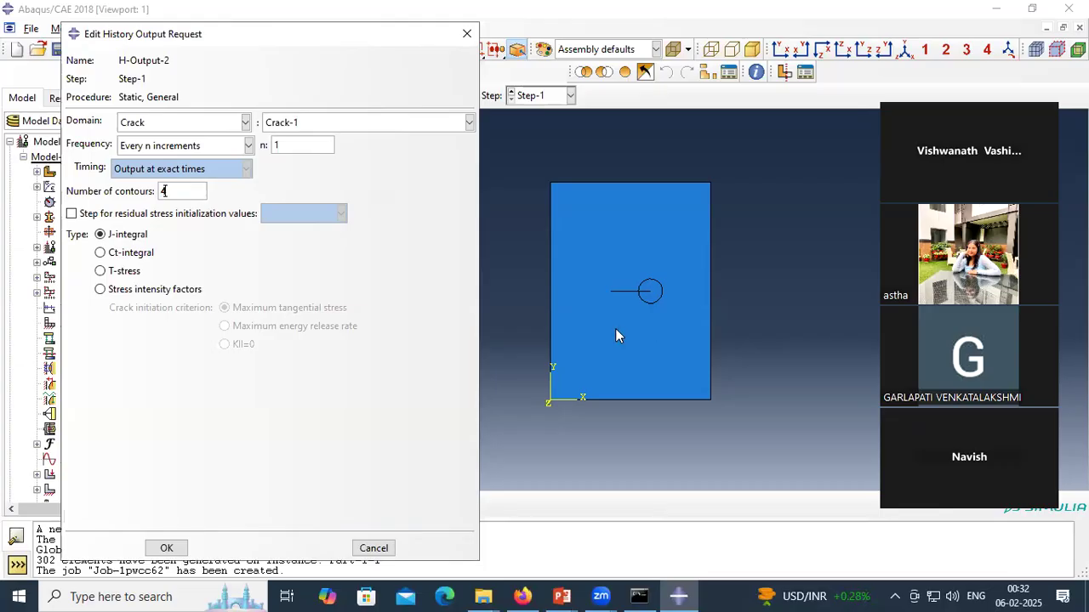
click(100, 290)
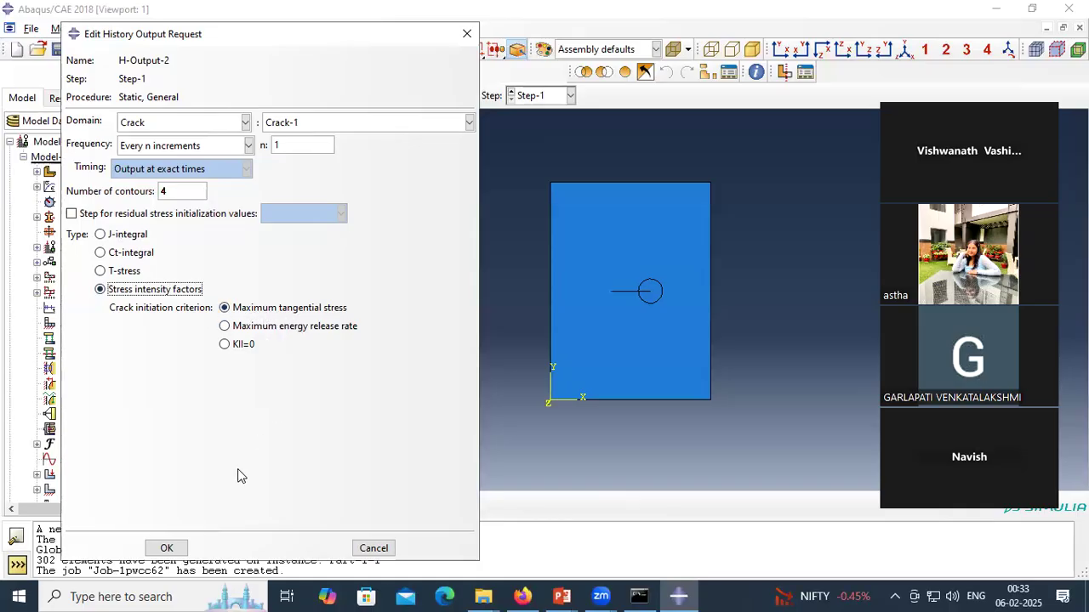
click(167, 548)
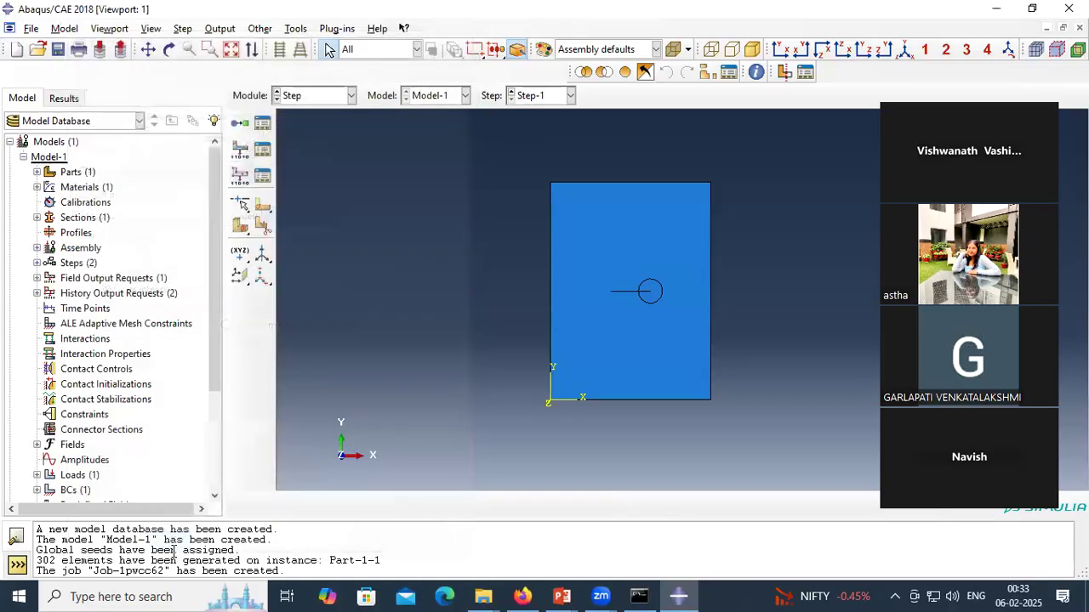
Step: Return to the Job module and submit Job-1pwcc62 for analysis
click(320, 97)
click(293, 234)
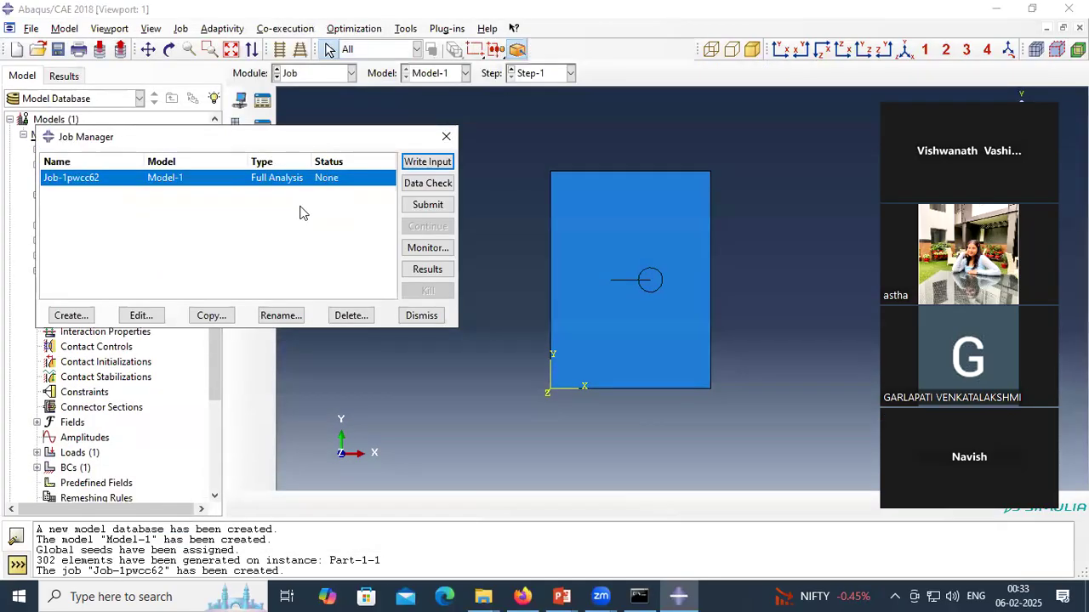
click(412, 208)
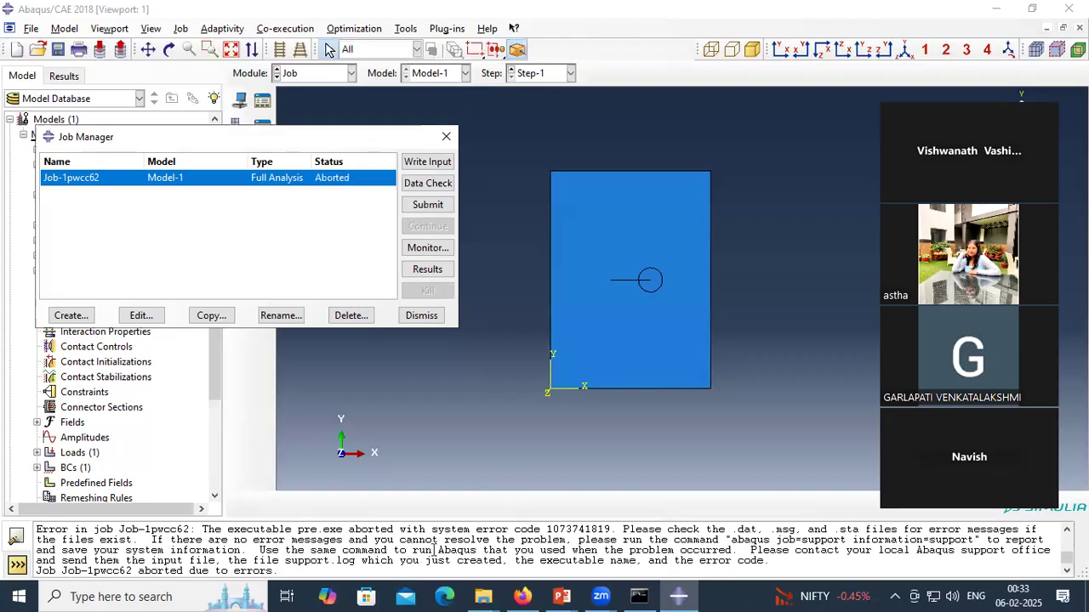
Step: Switch to the Mesh module and reseed the plate instance with an approximate global size of 2
click(319, 74)
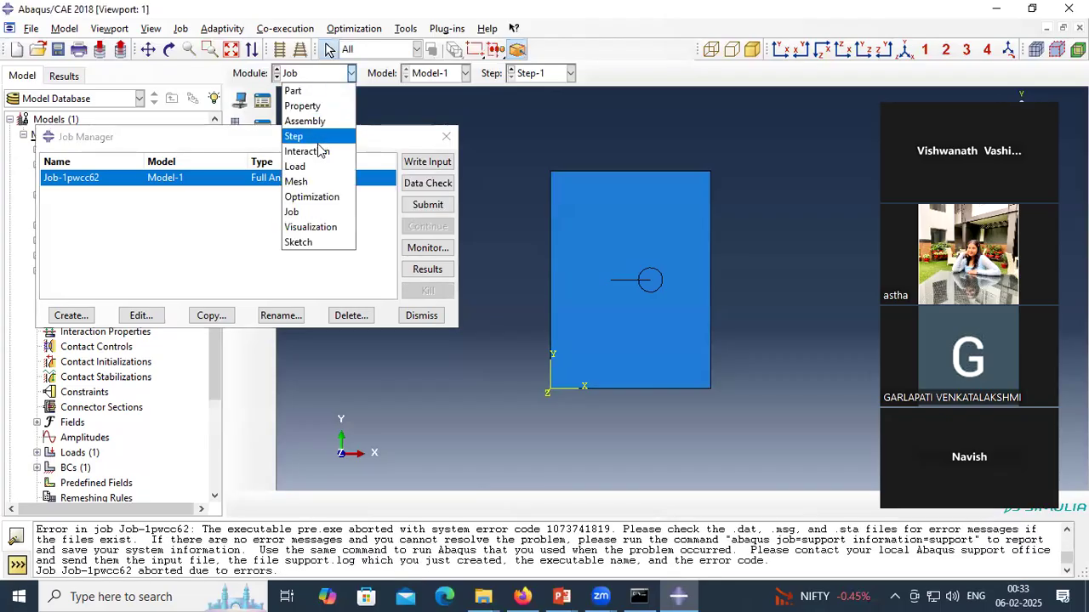
click(297, 182)
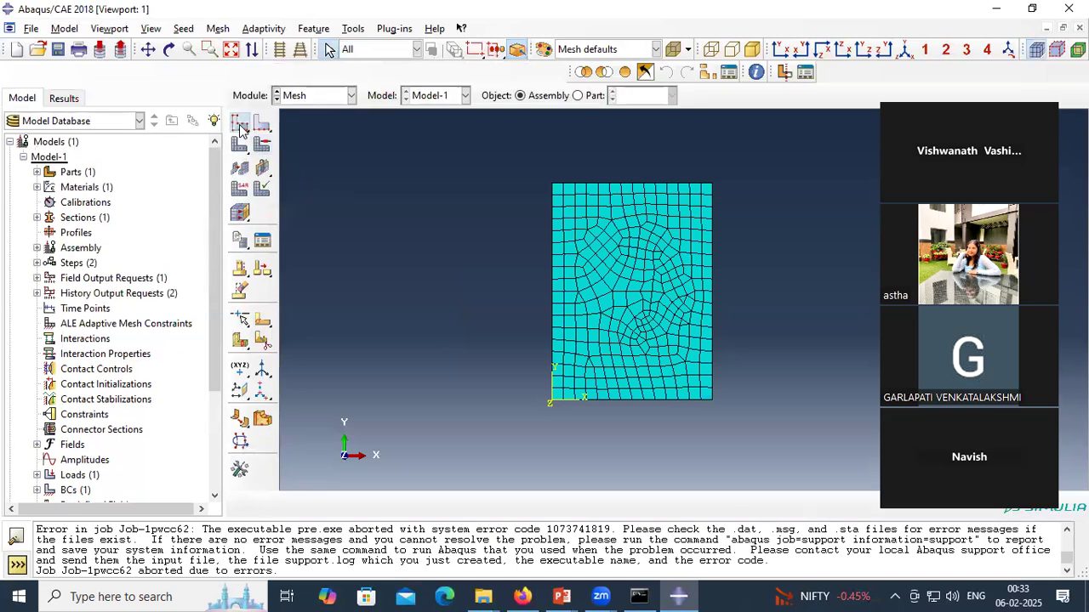
click(239, 145)
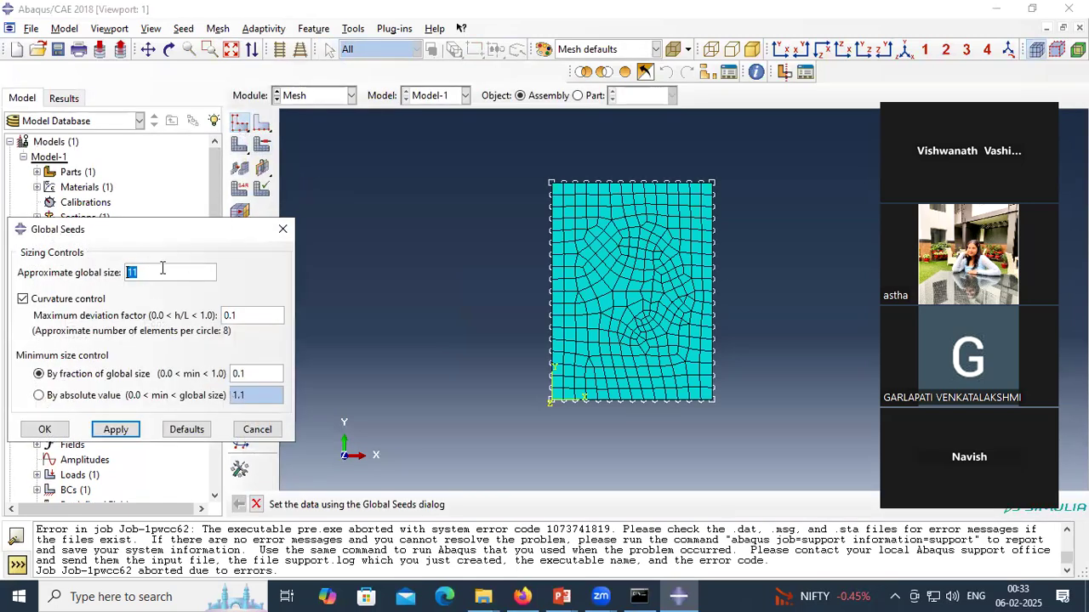
text(2)
click(44, 429)
click(96, 234)
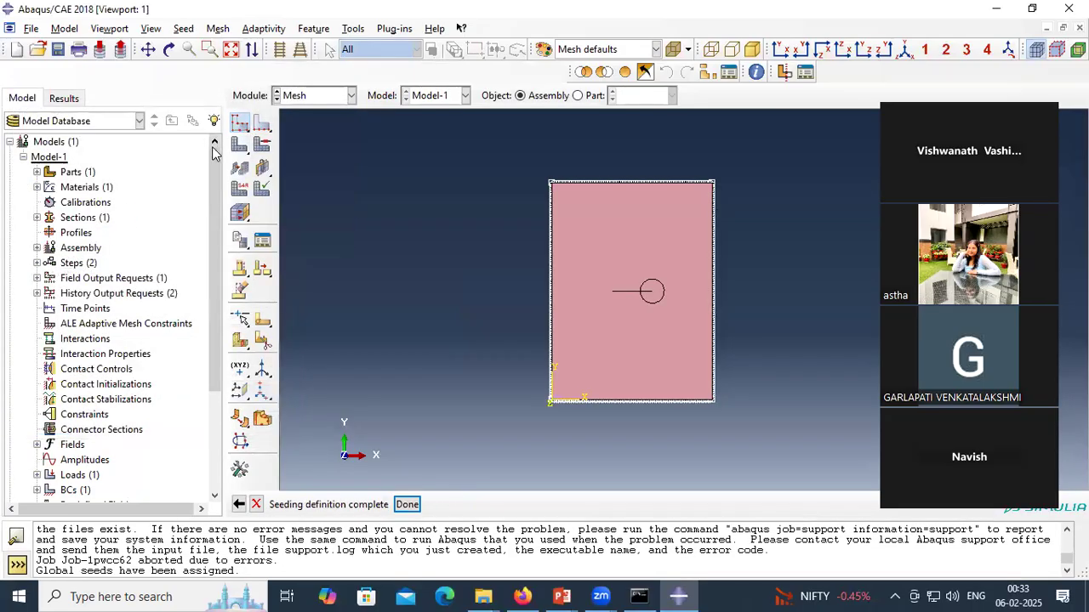
Step: Assign the Quad element shape with the free technique to all regions of the cracked plate
click(262, 144)
drag(490, 155, 857, 458)
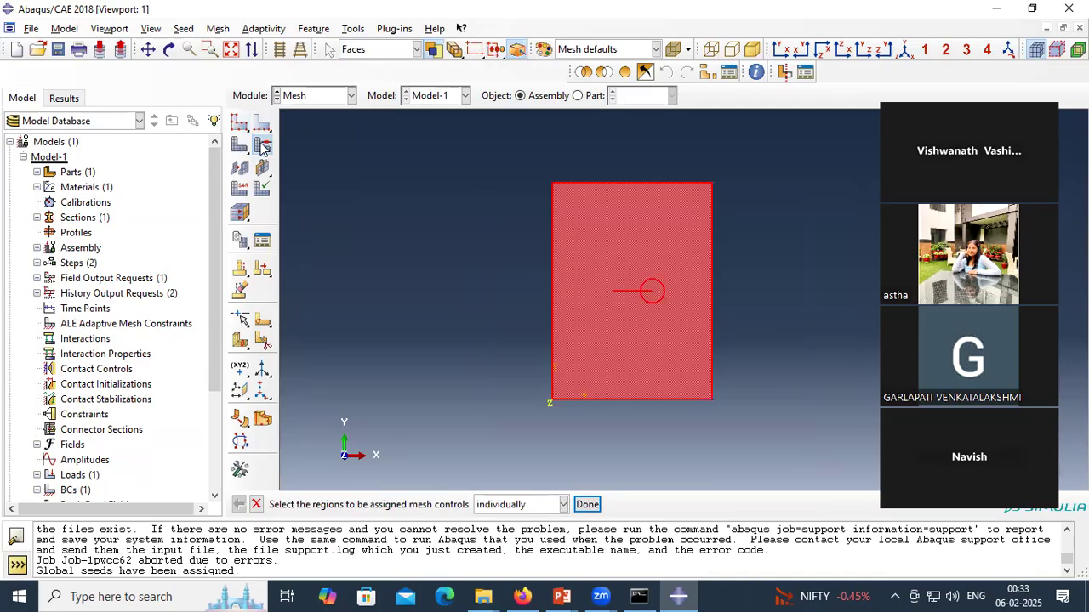
click(587, 505)
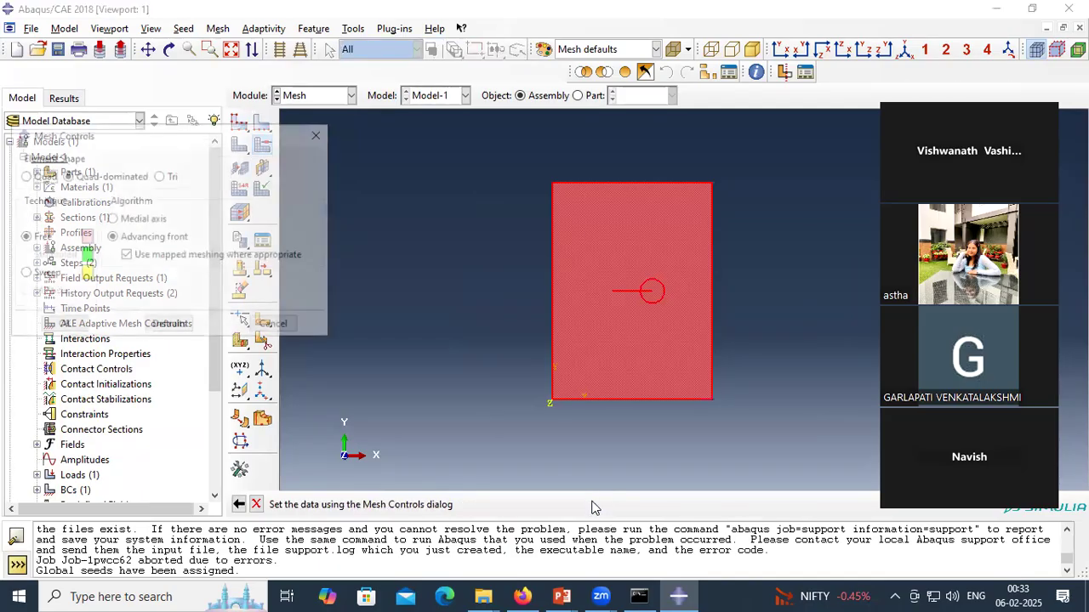
click(23, 175)
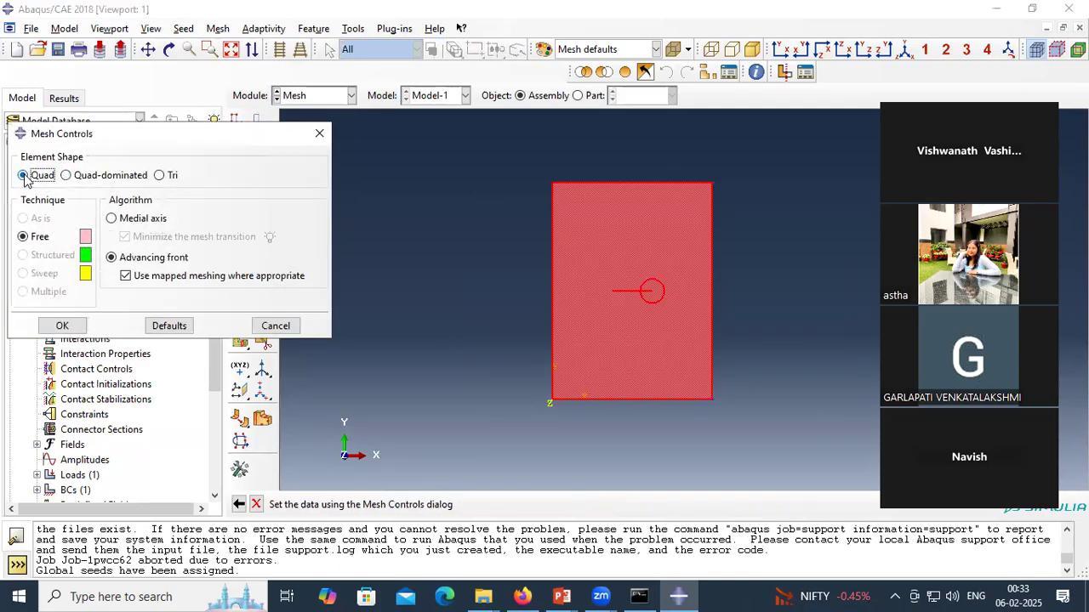
click(62, 326)
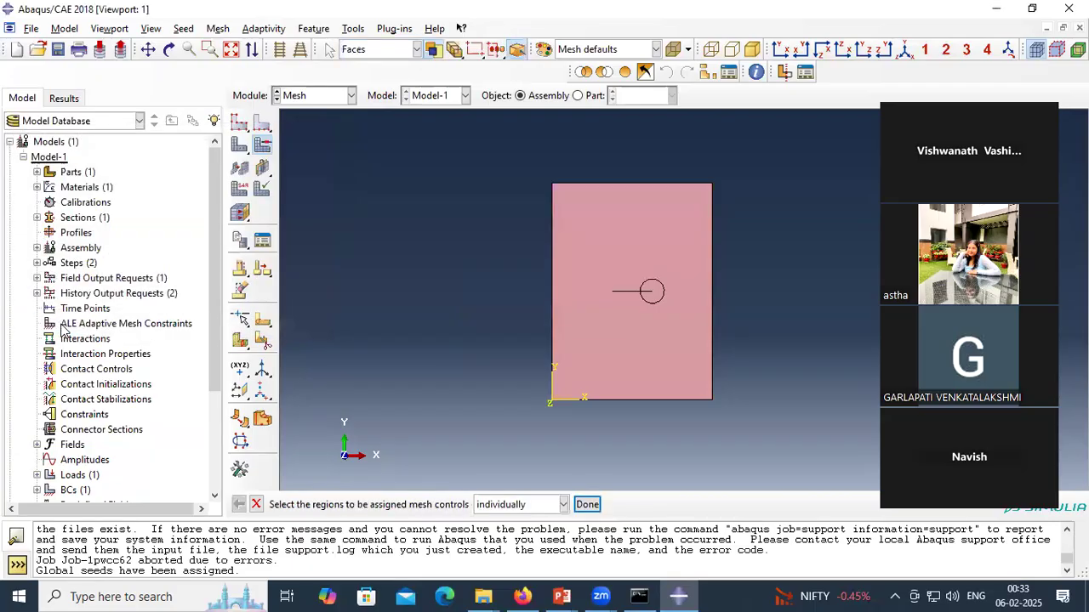
Step: Mesh the plate part instance and inspect the elements around the crack
click(239, 145)
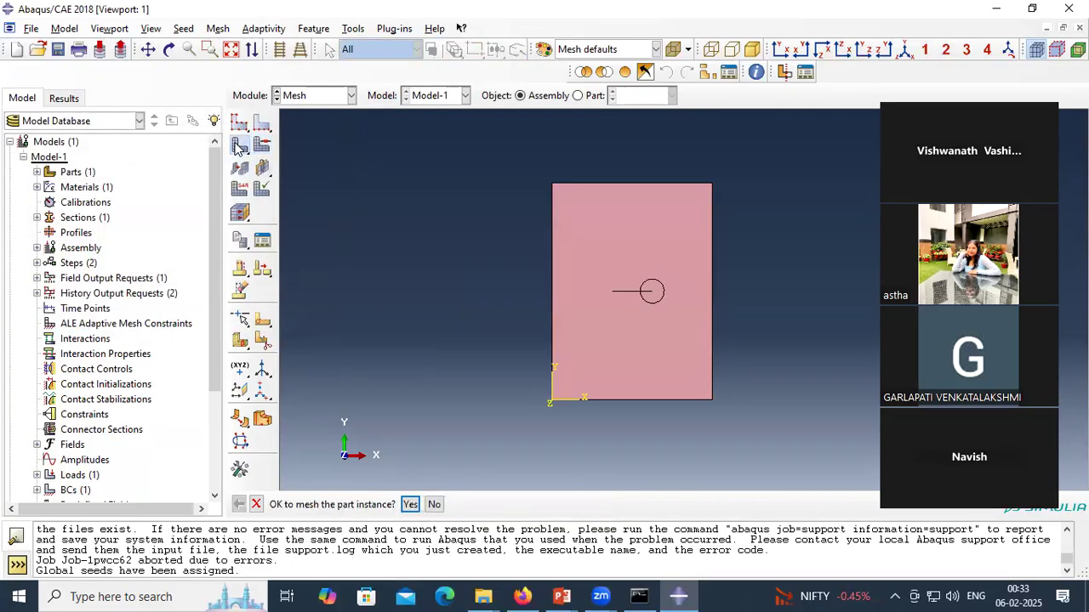
click(409, 505)
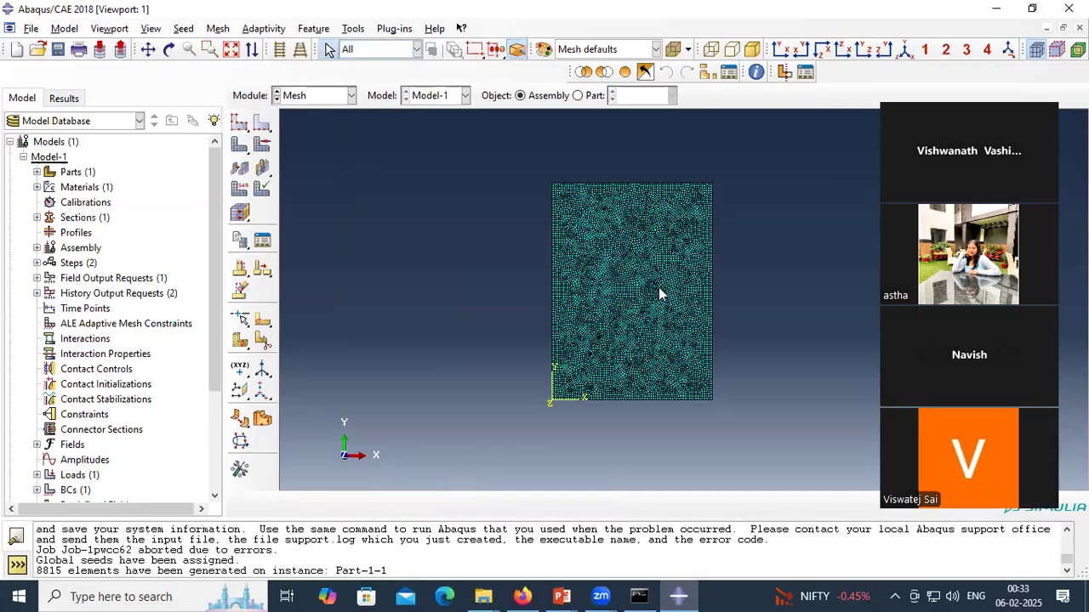
scroll(658, 295, down, 5)
scroll(640, 300, up, 6)
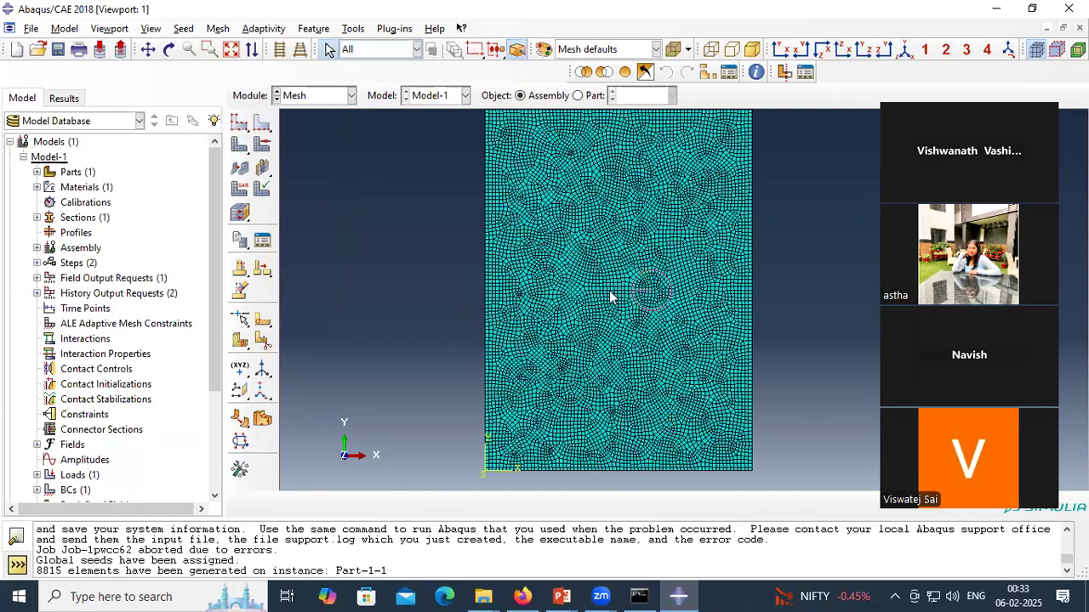
Step: Switch to the Job module and resubmit Job-1pwcc62, overwriting the existing job files
click(320, 98)
click(307, 232)
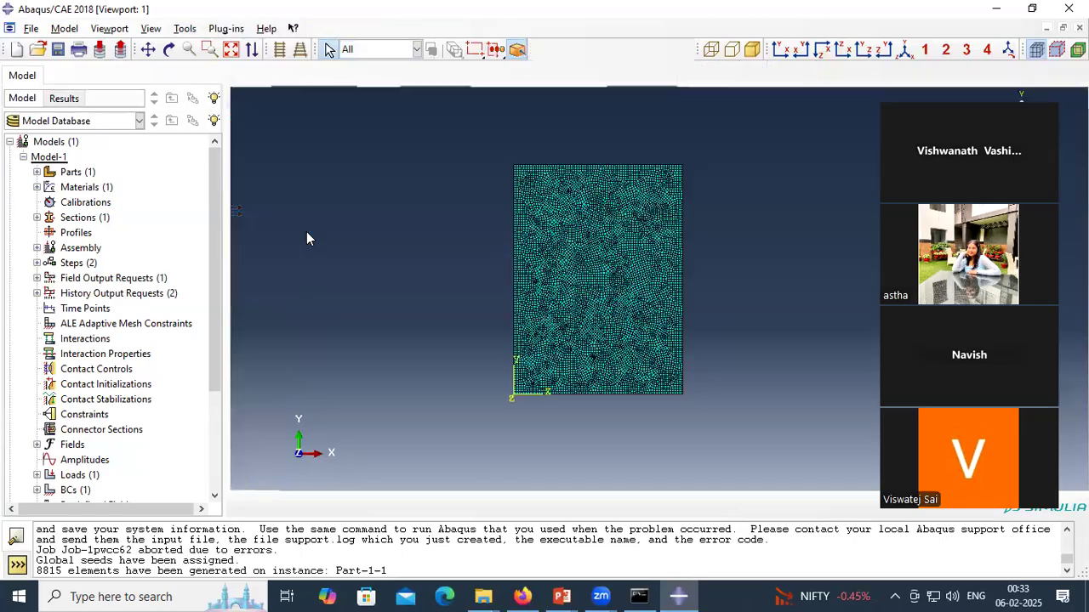
click(415, 204)
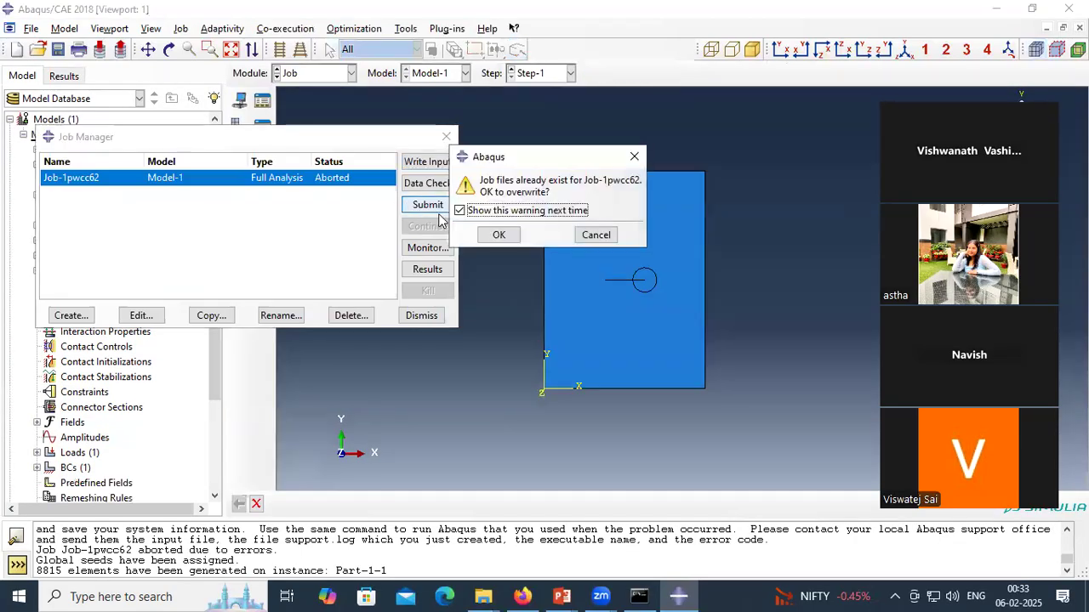
click(499, 233)
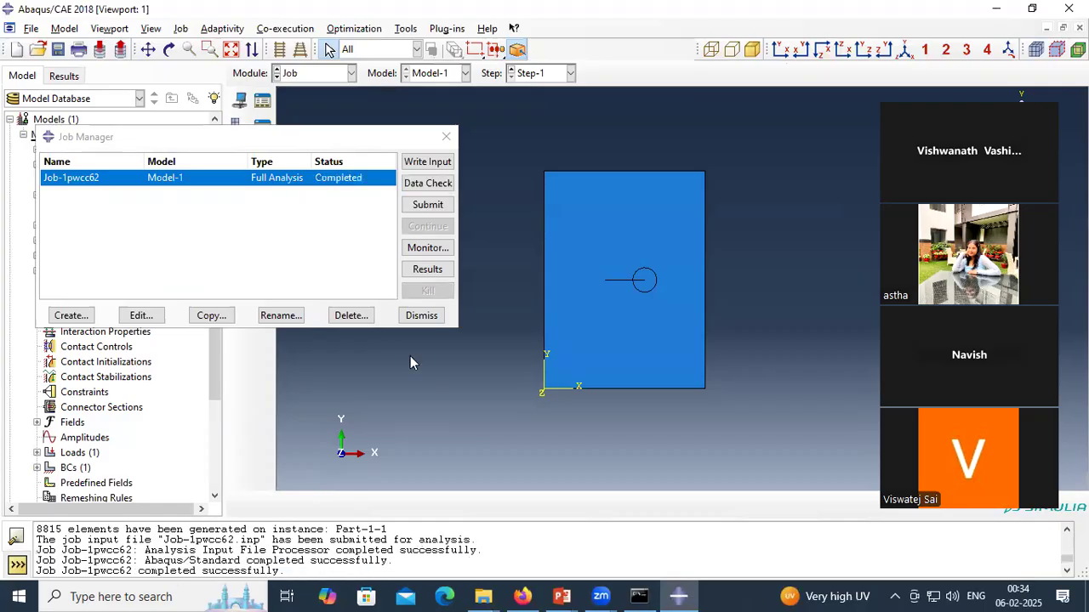
Step: Open the results of Job-1pwcc62 and plot the Mises stress contours on the deformed plate
click(427, 270)
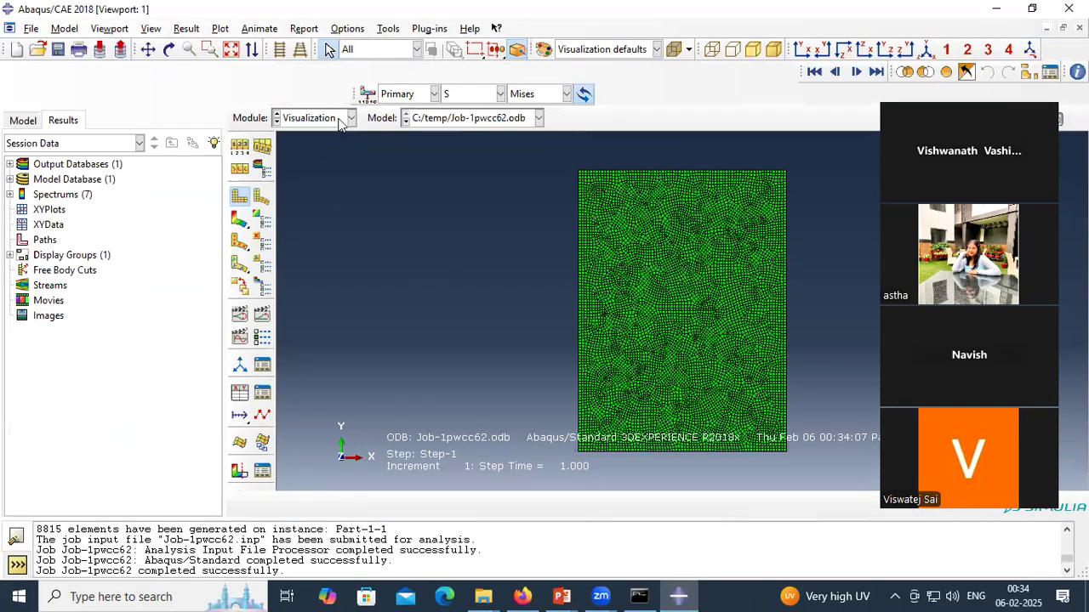
drag(357, 90, 349, 72)
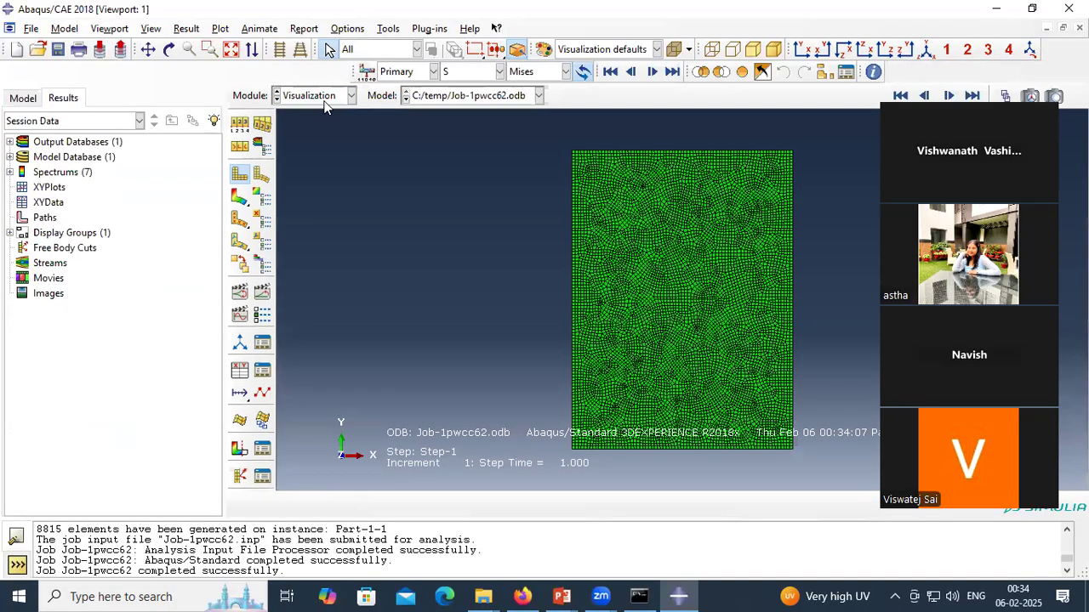
click(240, 199)
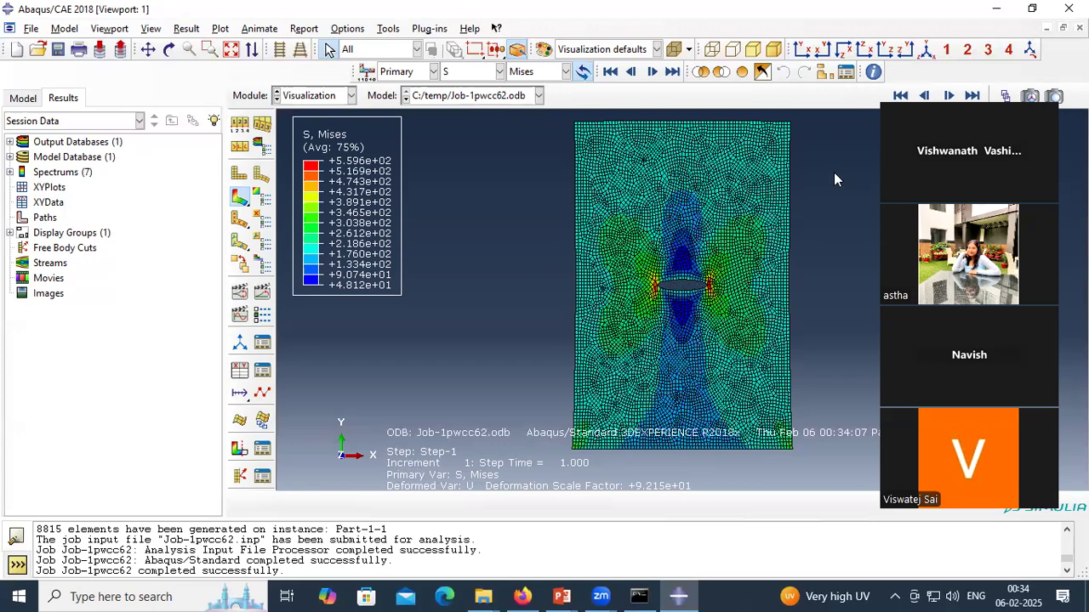
Step: Step between the initial and final frames to examine the crack opening and the stresses at its tips
click(924, 97)
scroll(666, 304, down, 3)
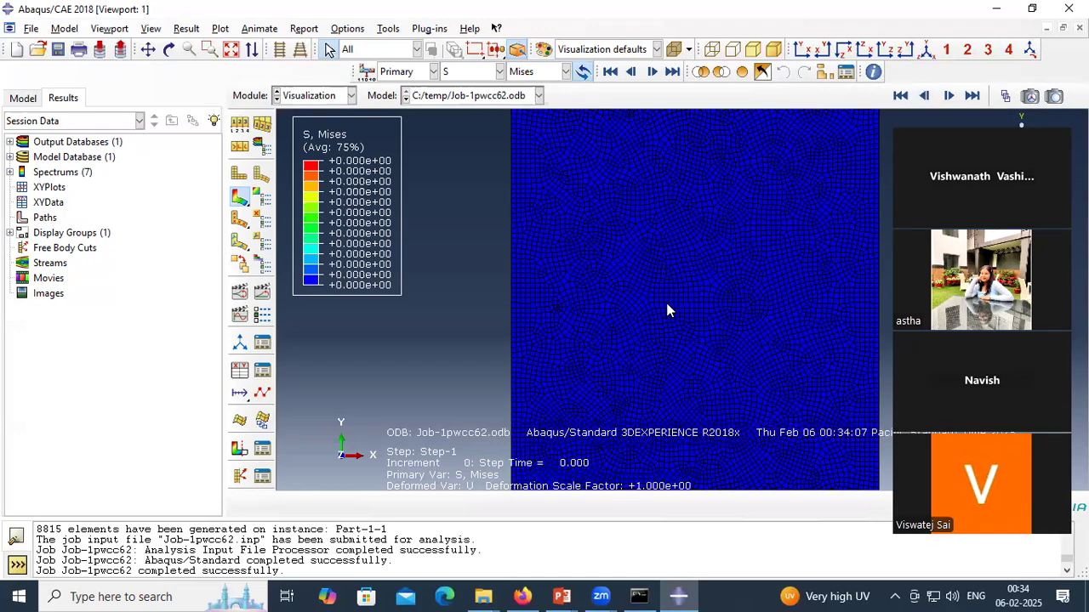
scroll(536, 281, down, 2)
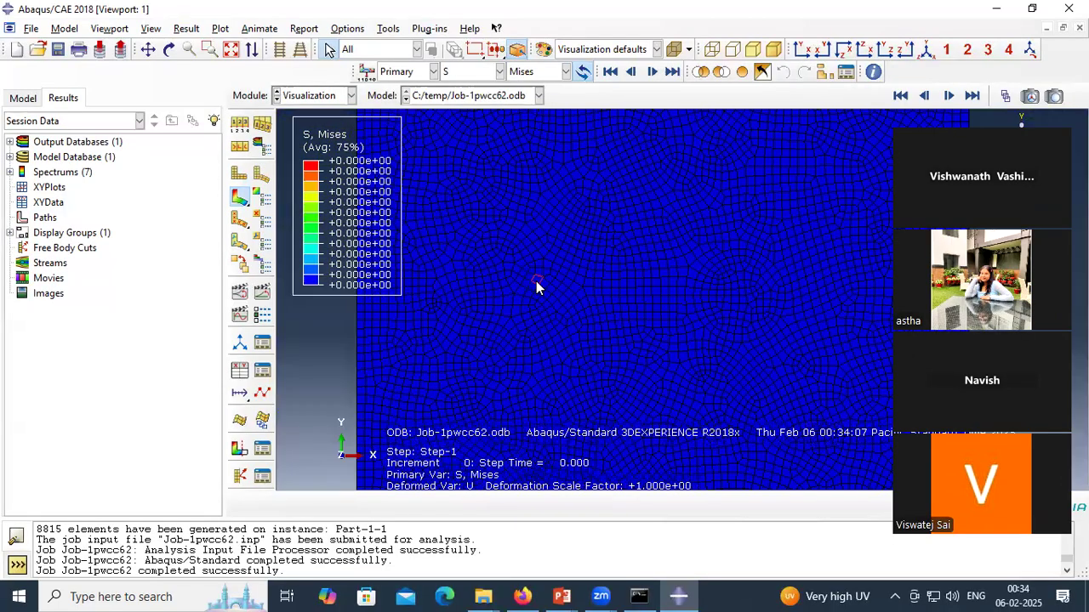
click(950, 98)
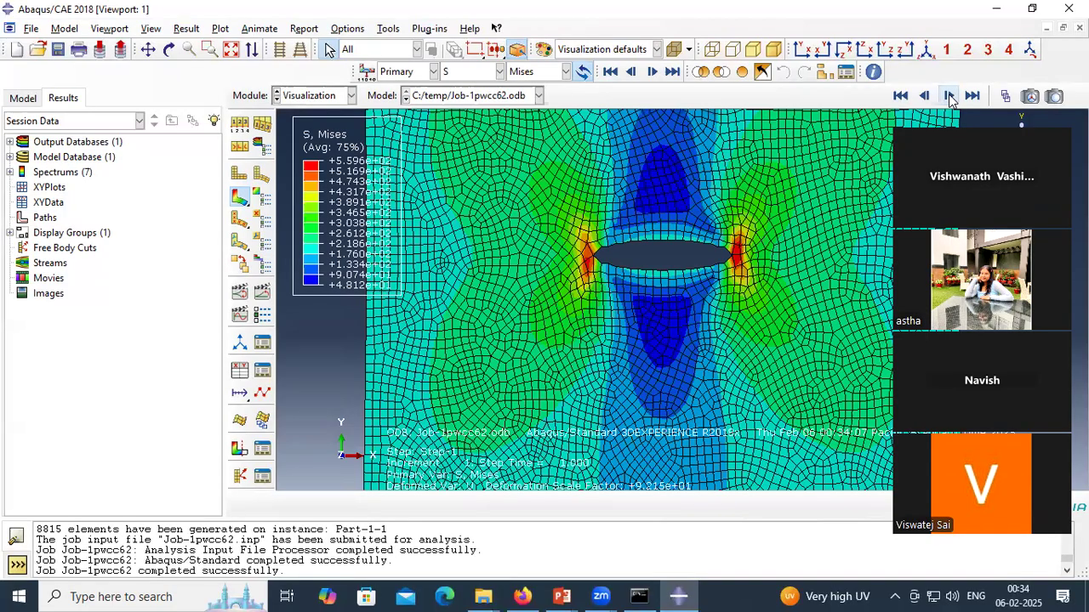
click(924, 96)
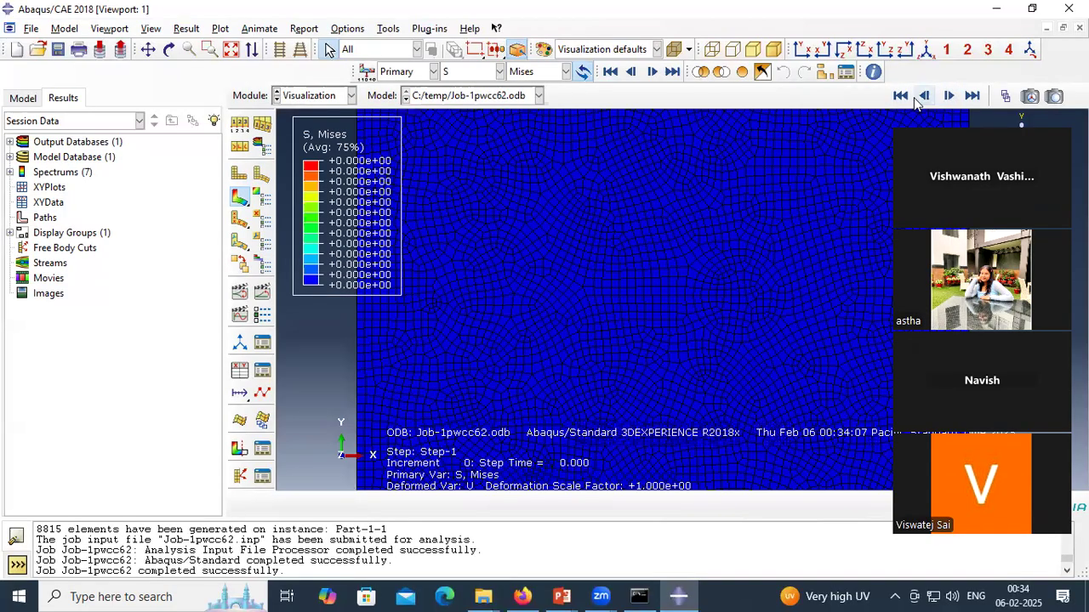
scroll(622, 310, down, 5)
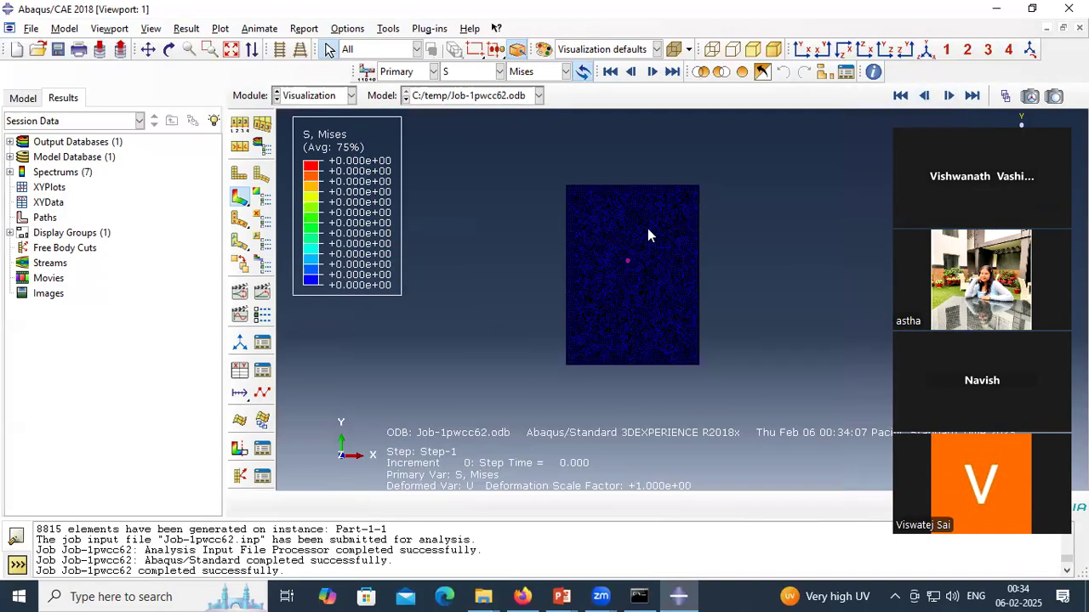
scroll(647, 228, up, 3)
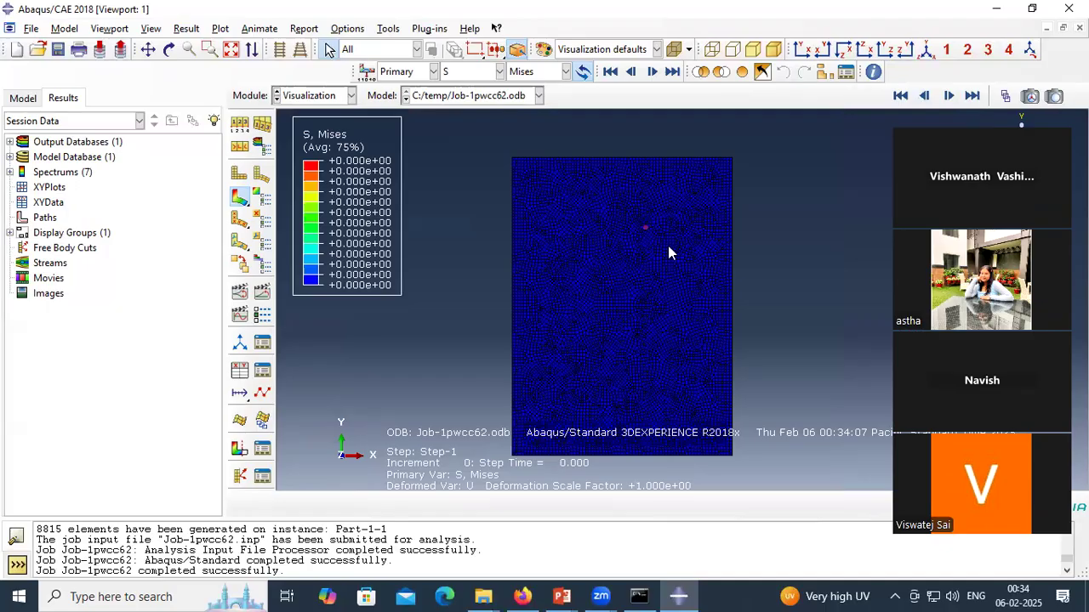
click(974, 96)
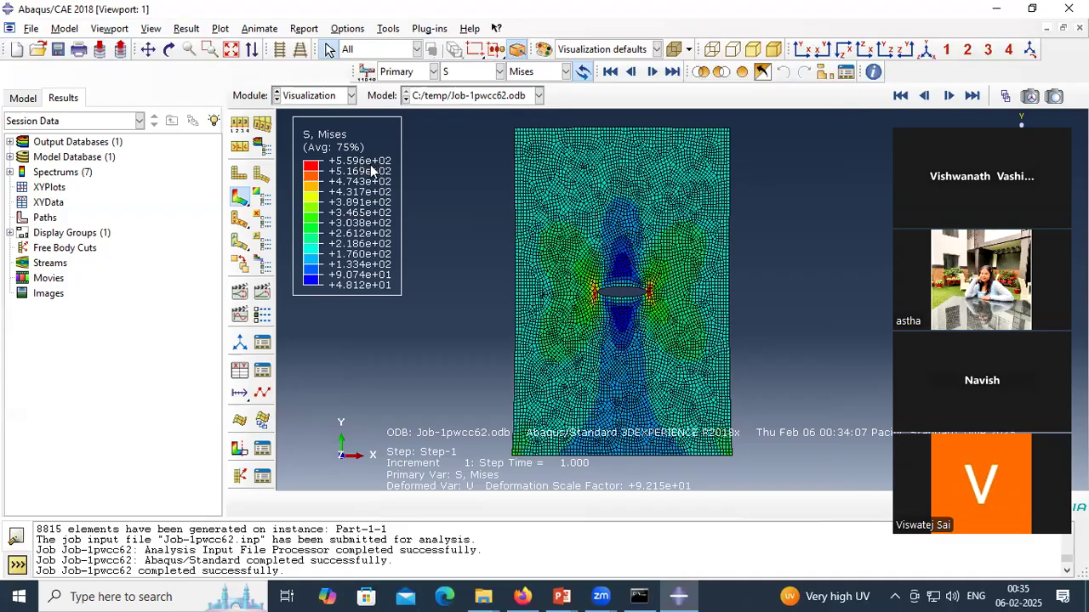
Step: Return to the Job module and open the monitor for Job-1pwcc62, enlarging its window to show more log text
click(319, 98)
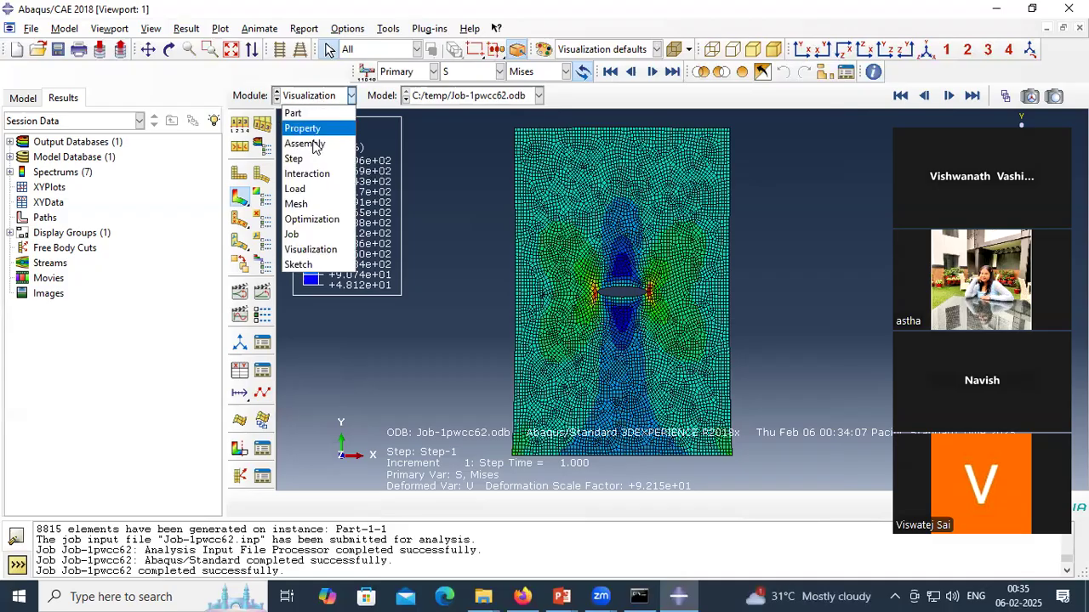
click(307, 235)
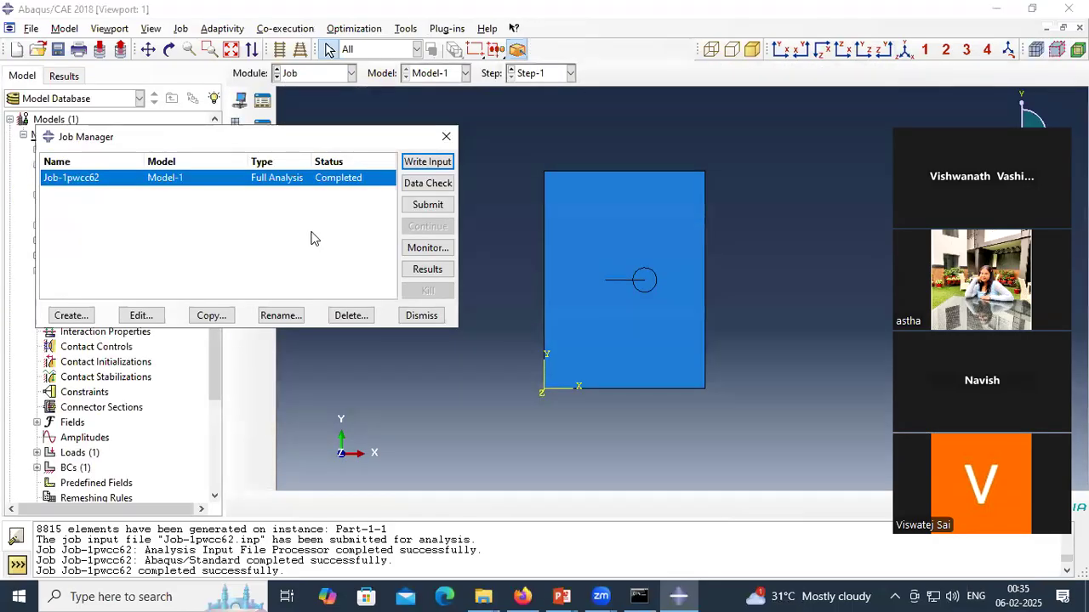
click(427, 248)
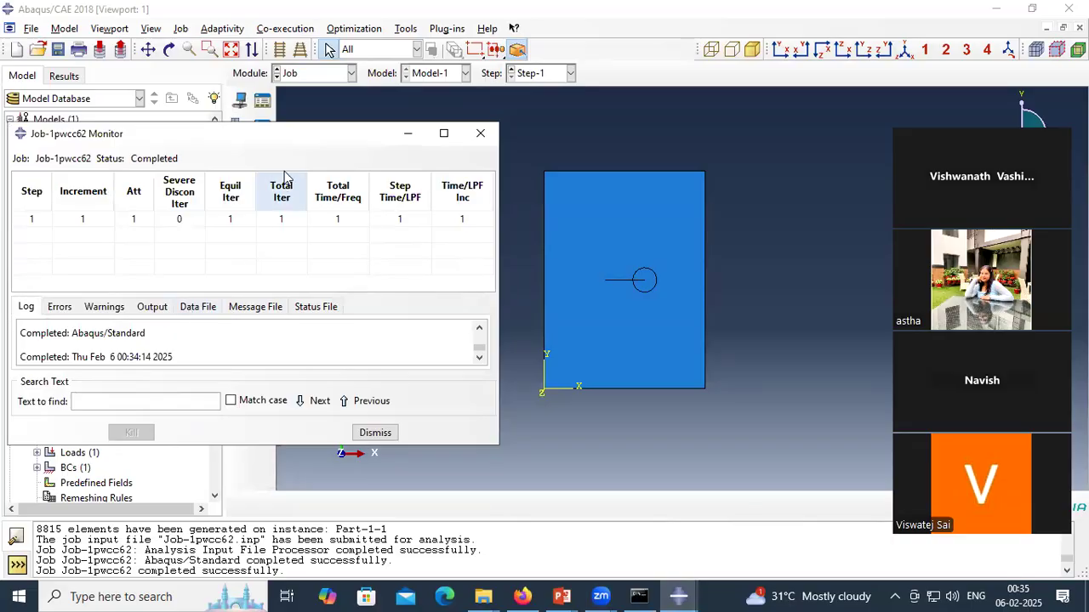
drag(319, 124, 319, 15)
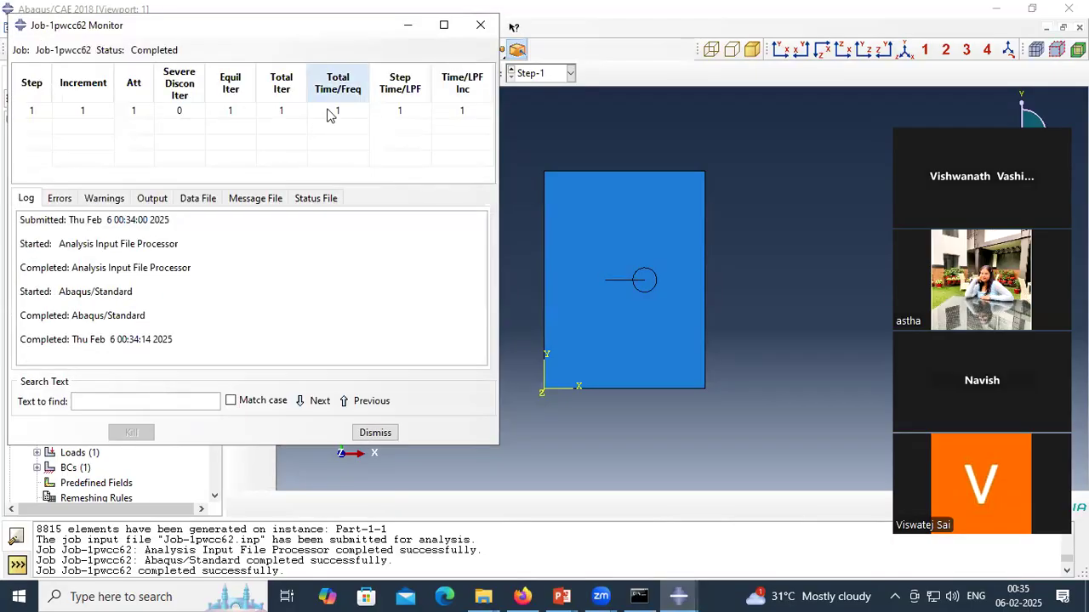
Step: Look through the end of the job's data file for the Crack-1 stress intensity factor table
click(200, 199)
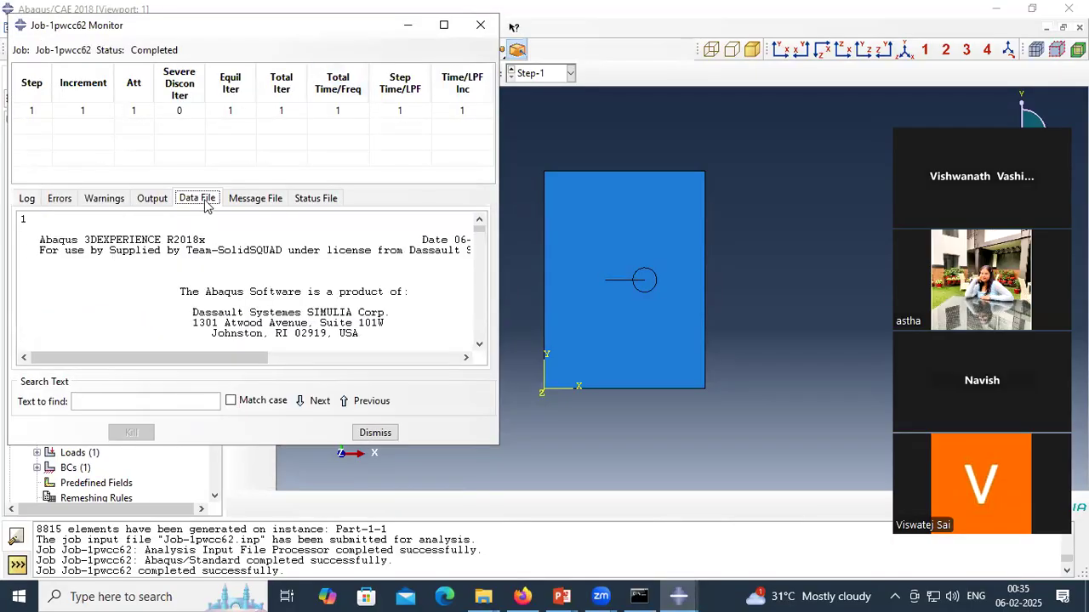
drag(479, 247, 479, 336)
click(479, 218)
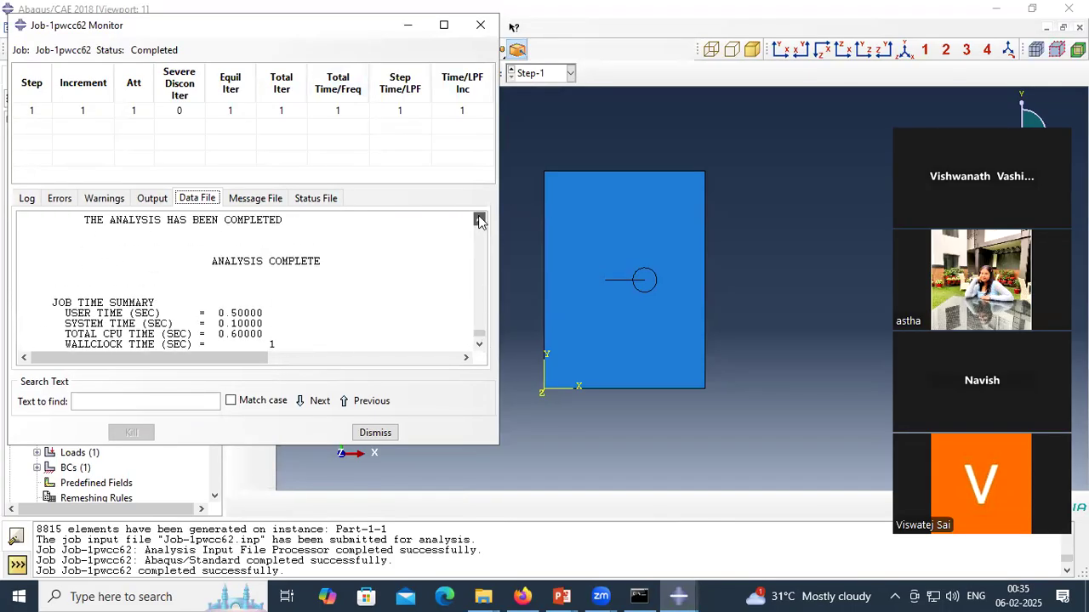
click(479, 219)
click(479, 219)
click(479, 219)
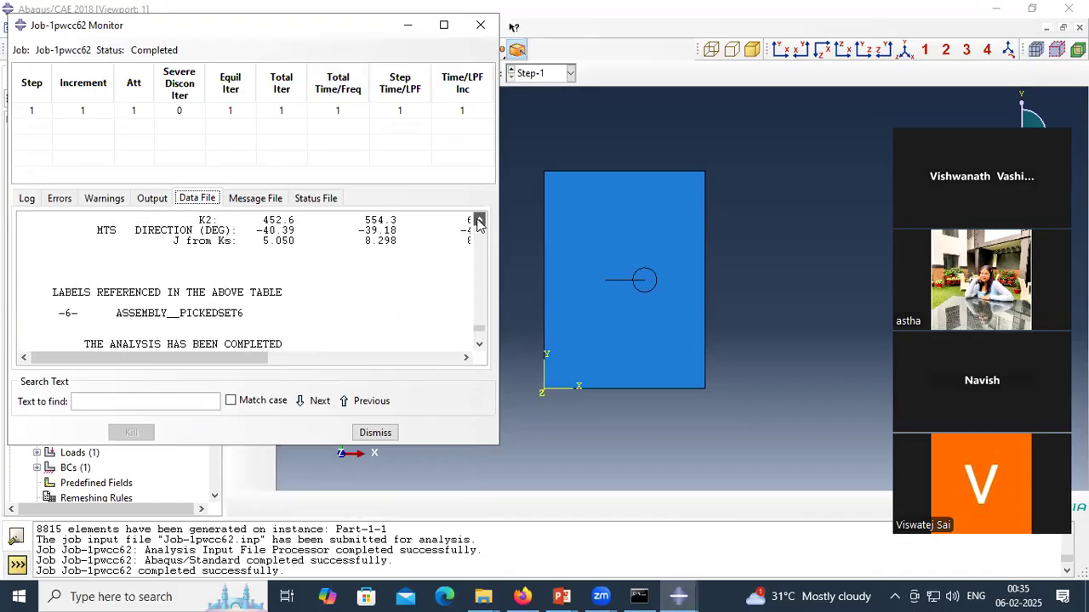
Step: Check the end of the job's message file for the analysis summary
click(308, 201)
click(243, 199)
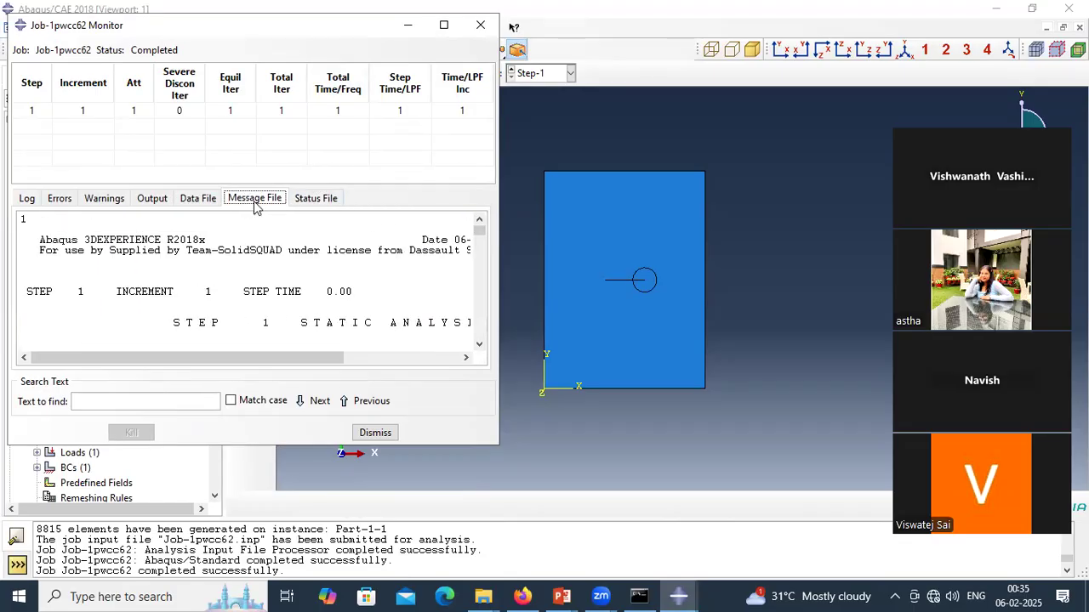
click(480, 251)
drag(482, 255, 481, 343)
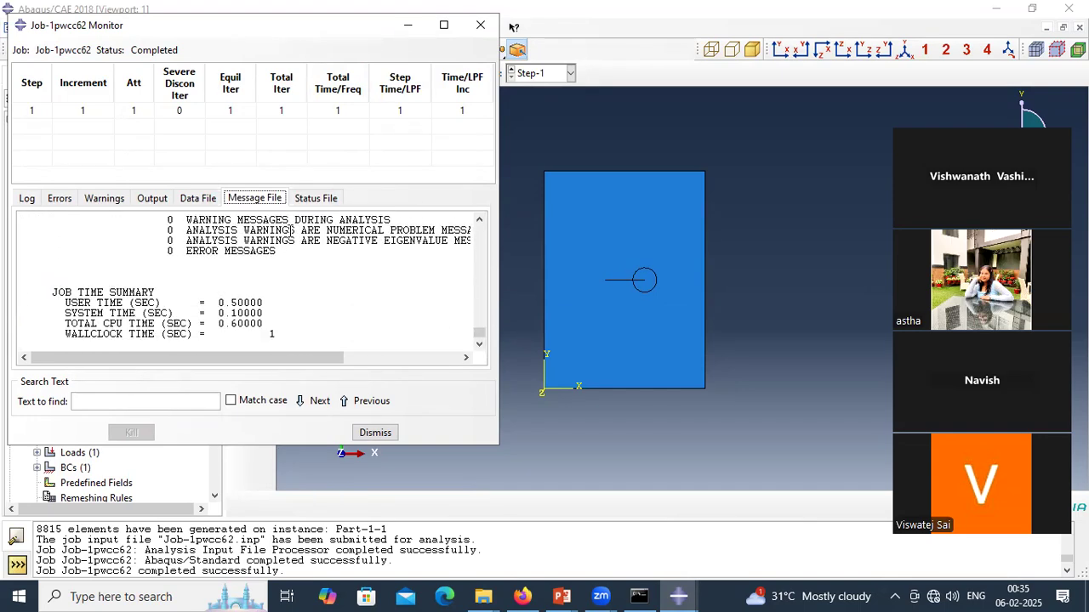
Step: Go back to the data file and read the K1, K2, MTS direction and J values across the Crack-1 contours
click(205, 201)
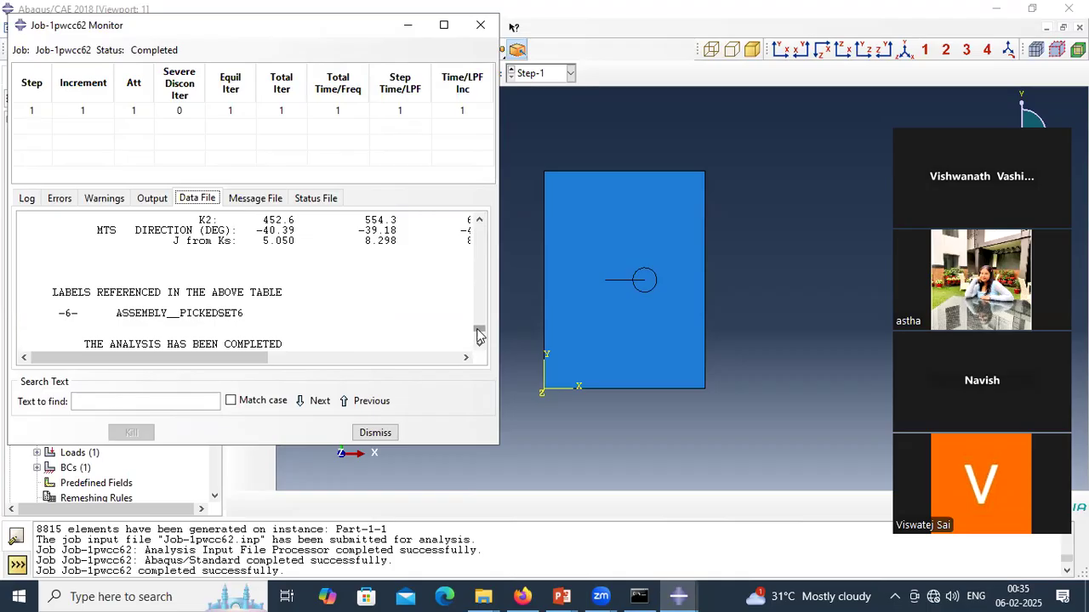
click(479, 219)
click(478, 220)
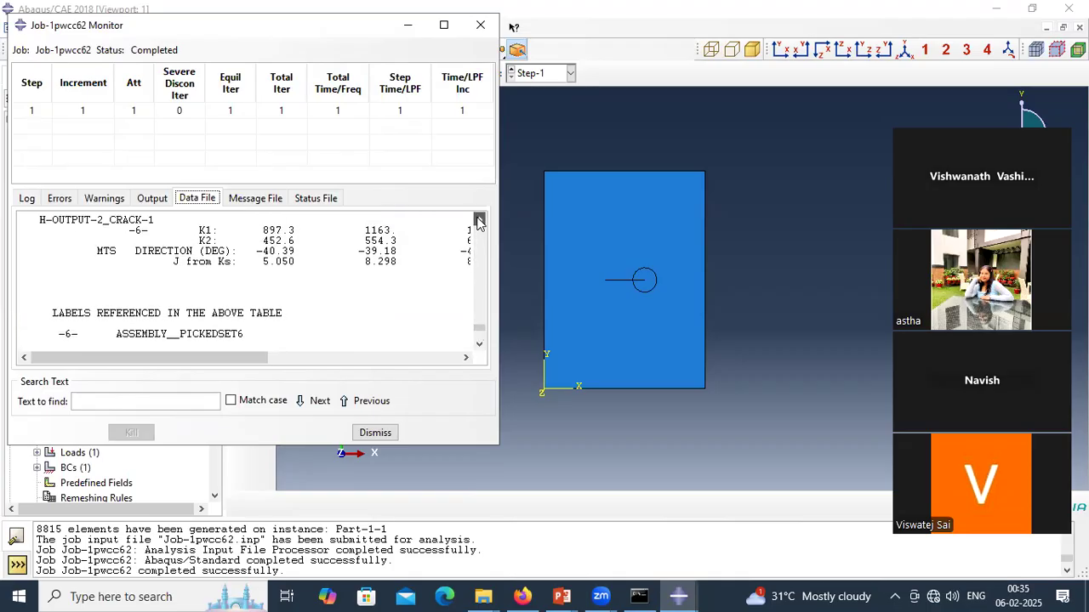
click(479, 220)
drag(221, 357, 262, 371)
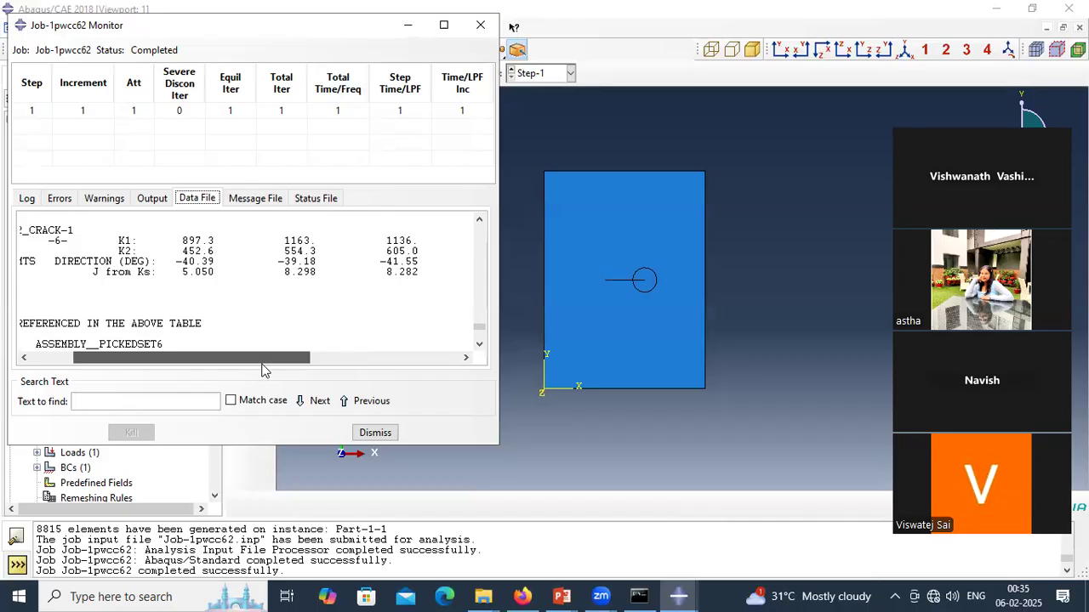
drag(262, 371, 206, 370)
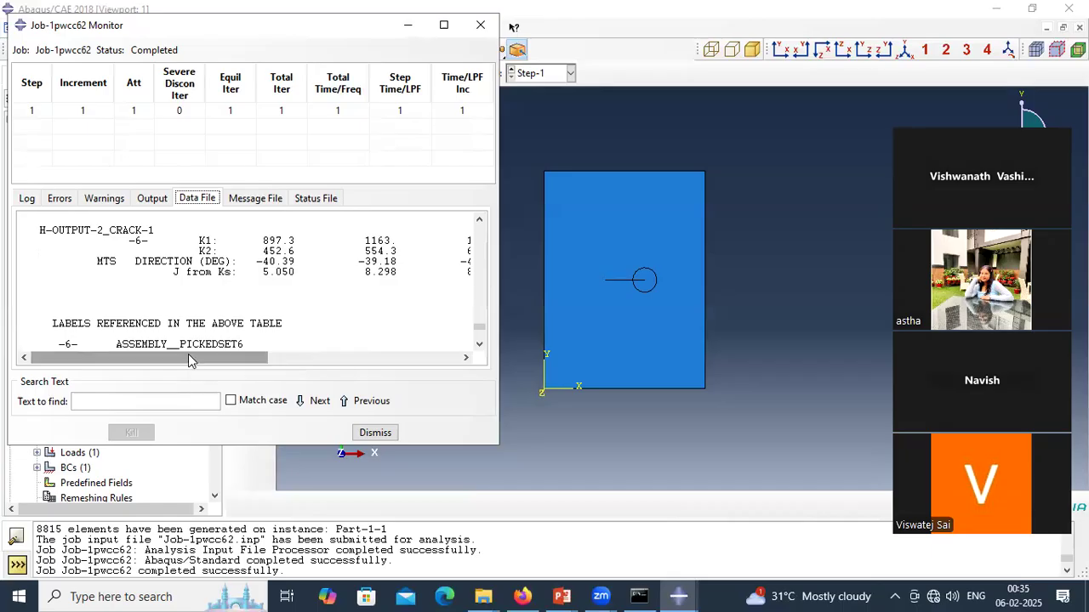